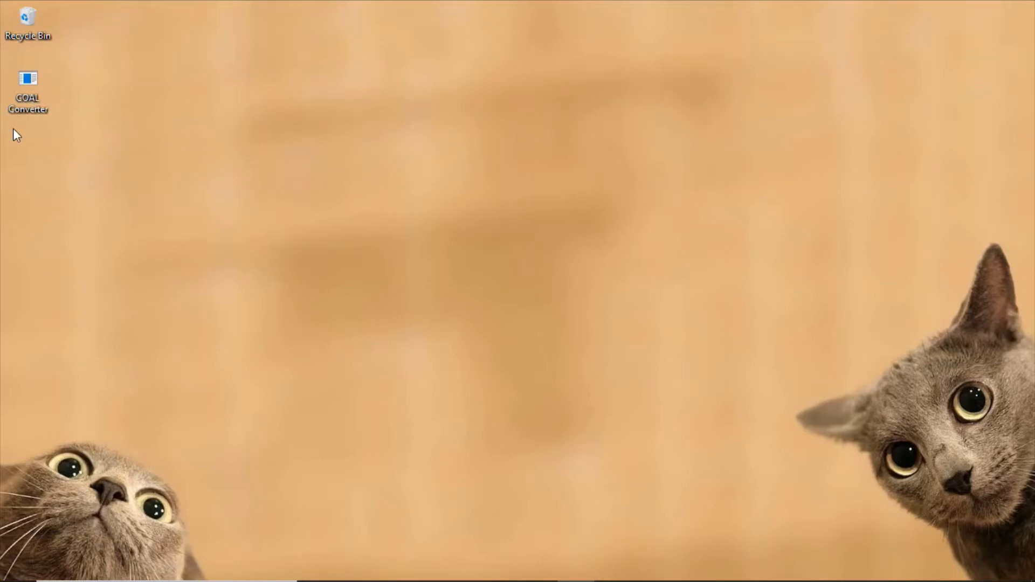
- Move the COAL Converter shortcut to the middle of the desktop, then launch it and centre its window
{"action": "left_click_drag", "start_coordinate": [29, 88], "coordinate": [355, 206]}
{"action": "left_click_drag", "start_coordinate": [538, 217], "coordinate": [539, 215]}
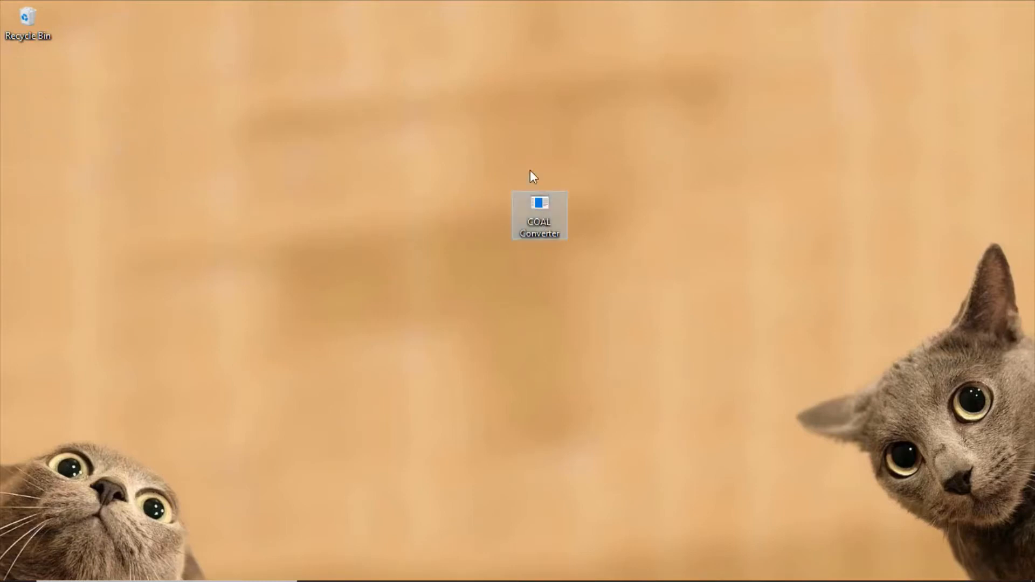
{"action": "double_click", "coordinate": [539, 208]}
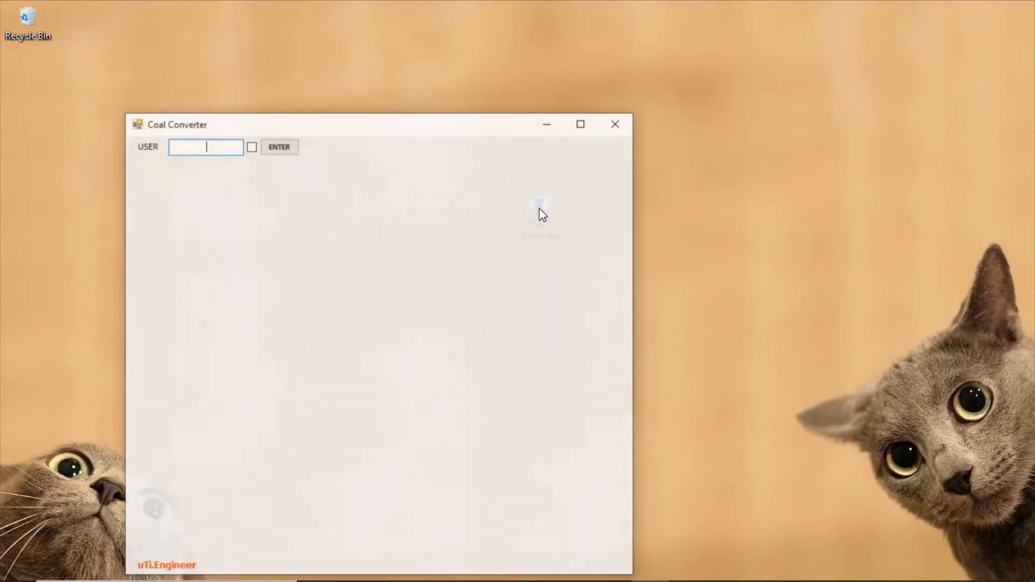
{"action": "left_click_drag", "start_coordinate": [434, 131], "coordinate": [568, 87]}
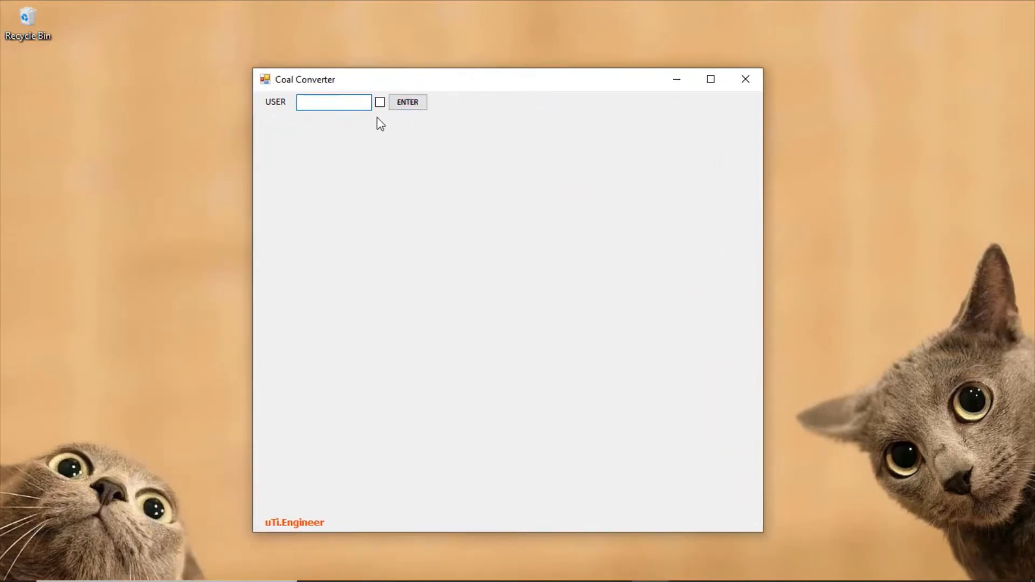
- Enter the masked user access code and unlock the converter's main page
{"action": "type", "text": "•••••"}
{"action": "key", "text": "Tab"}
{"action": "key", "text": "Return"}
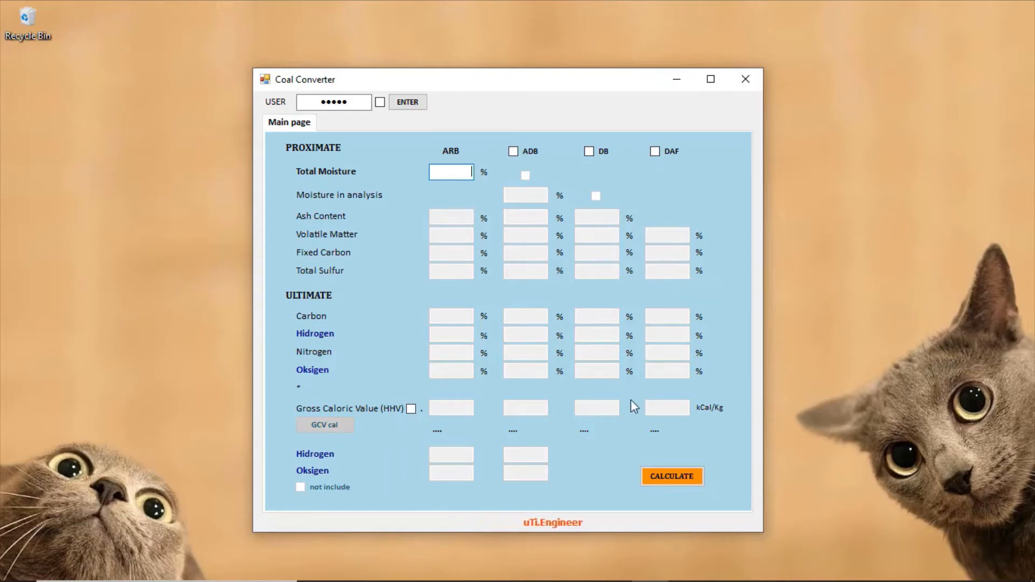
- Bring up the Coal Convert workbook in Excel and place the Coal Converter window beside the first result table
{"action": "mouse_move", "coordinate": [604, 579]}
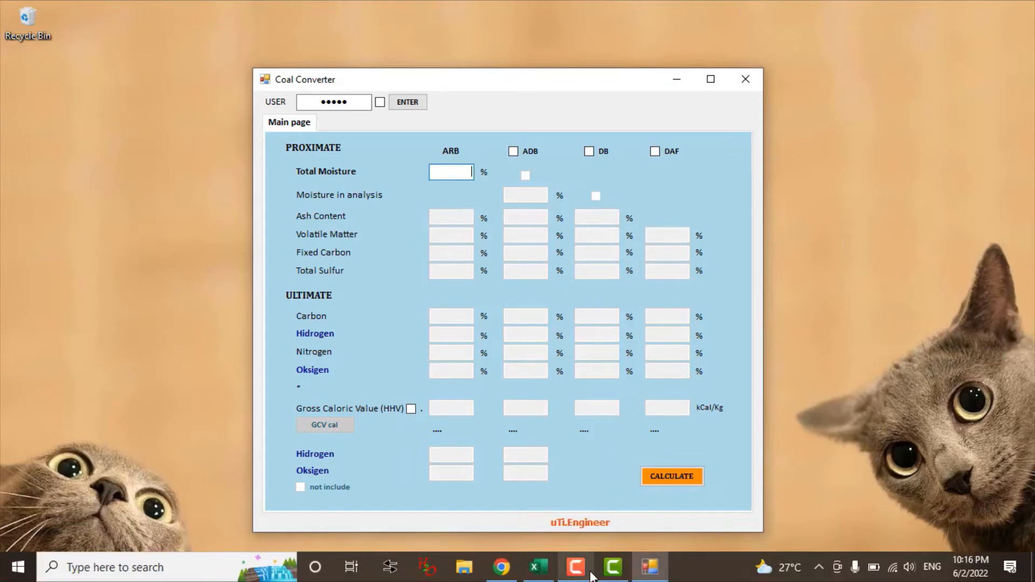
{"action": "left_click", "coordinate": [549, 572]}
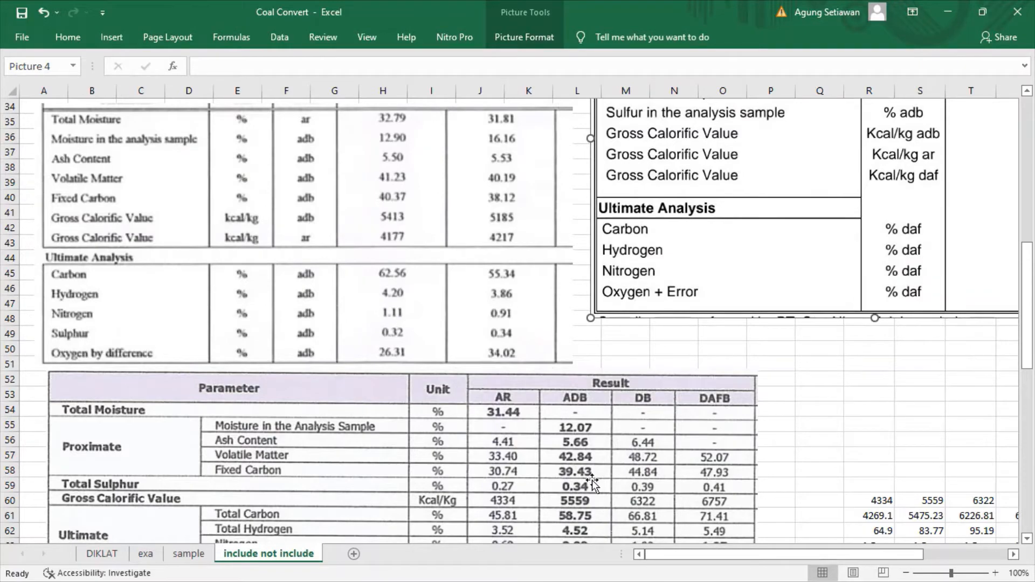
{"action": "key", "text": "alt+Tab"}
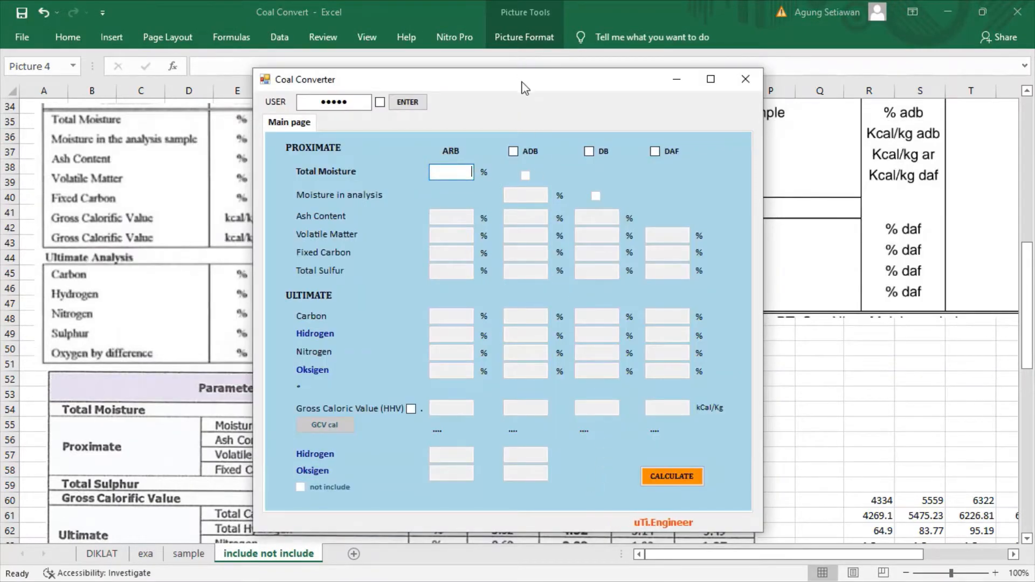
{"action": "left_click_drag", "start_coordinate": [525, 88], "coordinate": [780, 120]}
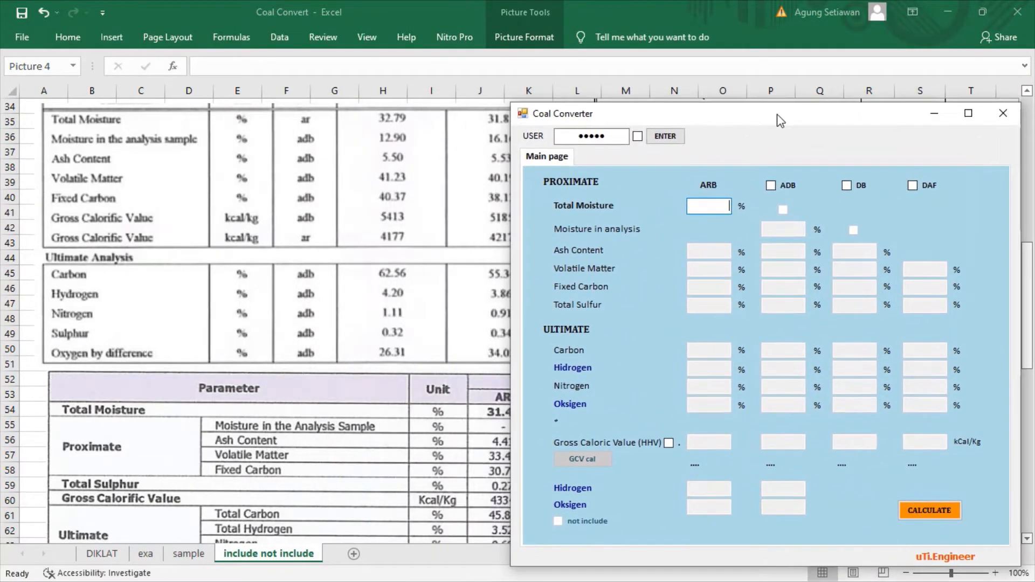
{"action": "scroll", "coordinate": [377, 264], "scroll_direction": "up", "scroll_amount": 11}
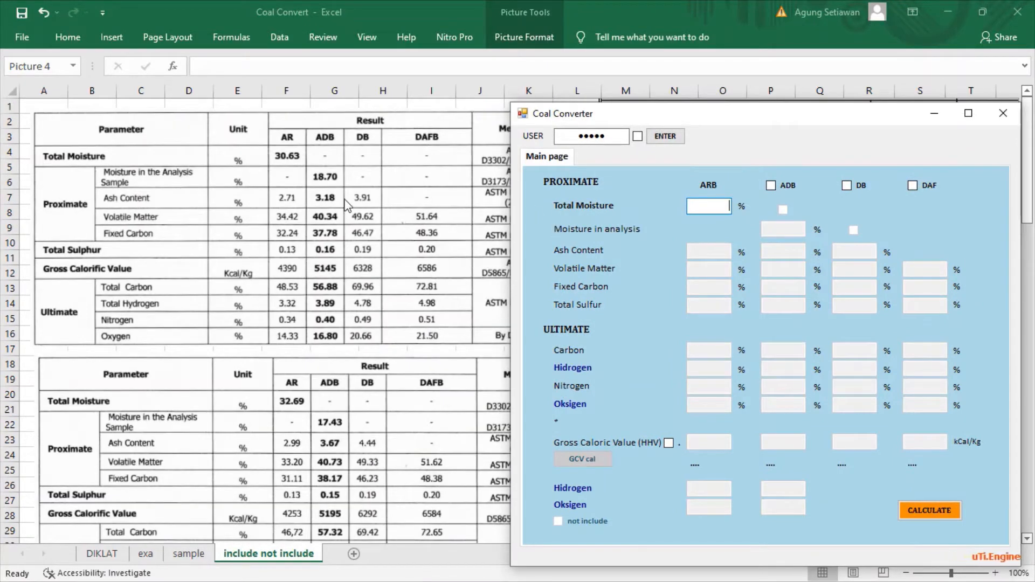
{"action": "left_click_drag", "start_coordinate": [663, 121], "coordinate": [581, 113]}
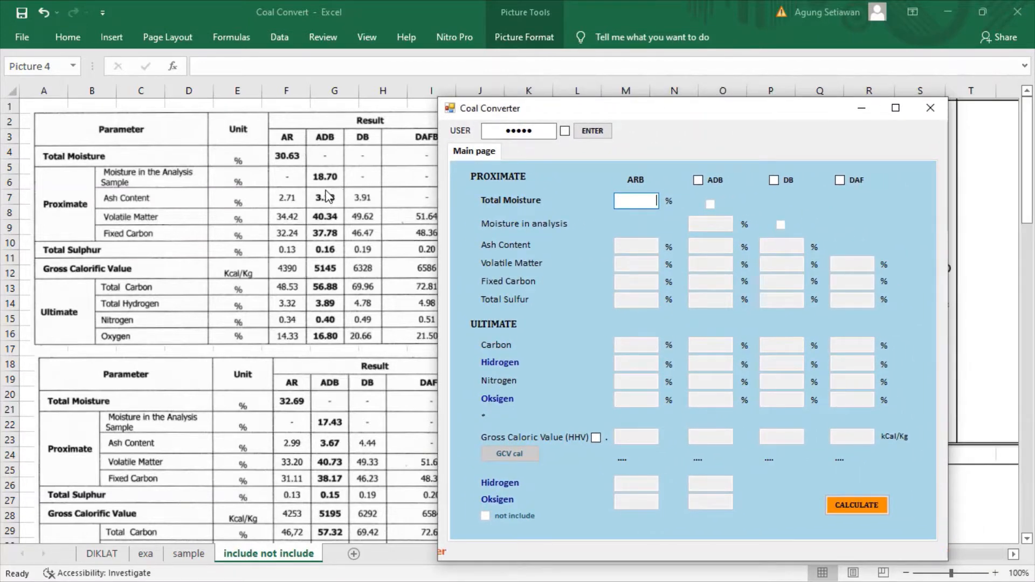
{"action": "left_click_drag", "start_coordinate": [546, 111], "coordinate": [593, 113]}
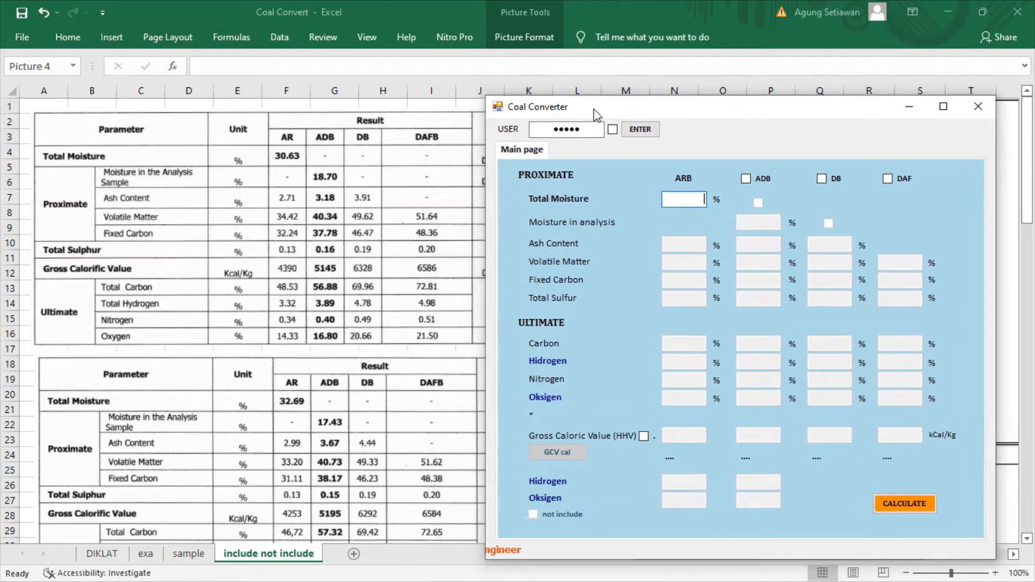
- Examine which parameters and bases (AR, ADB, DB, DAFB) the result tables on the "include not include" sheet report
{"action": "scroll", "coordinate": [356, 238], "scroll_direction": "down", "scroll_amount": 4}
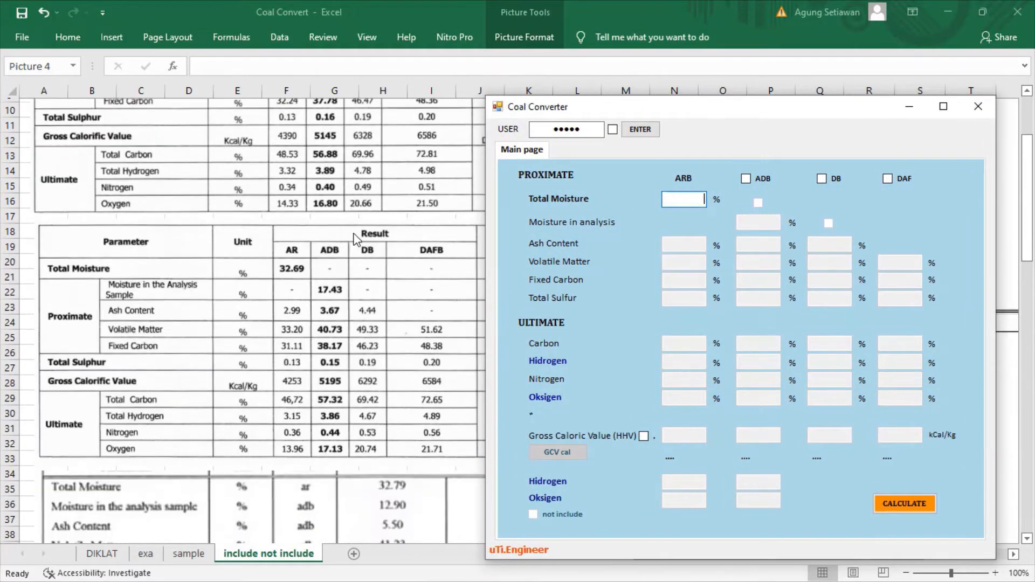
{"action": "scroll", "coordinate": [356, 238], "scroll_direction": "down", "scroll_amount": 2}
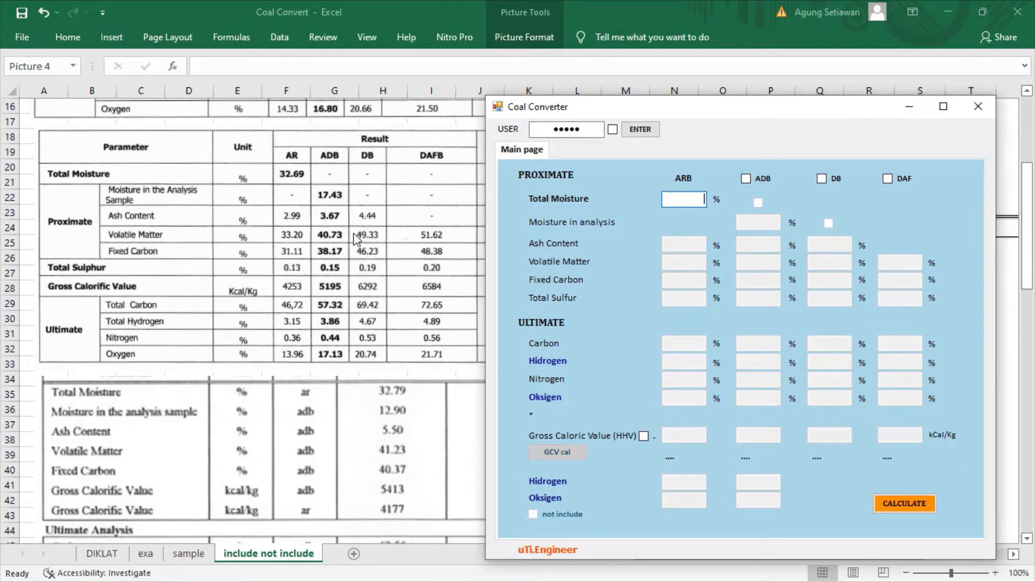
{"action": "scroll", "coordinate": [356, 237], "scroll_direction": "up", "scroll_amount": 2}
{"action": "scroll", "coordinate": [356, 237], "scroll_direction": "up", "scroll_amount": 1}
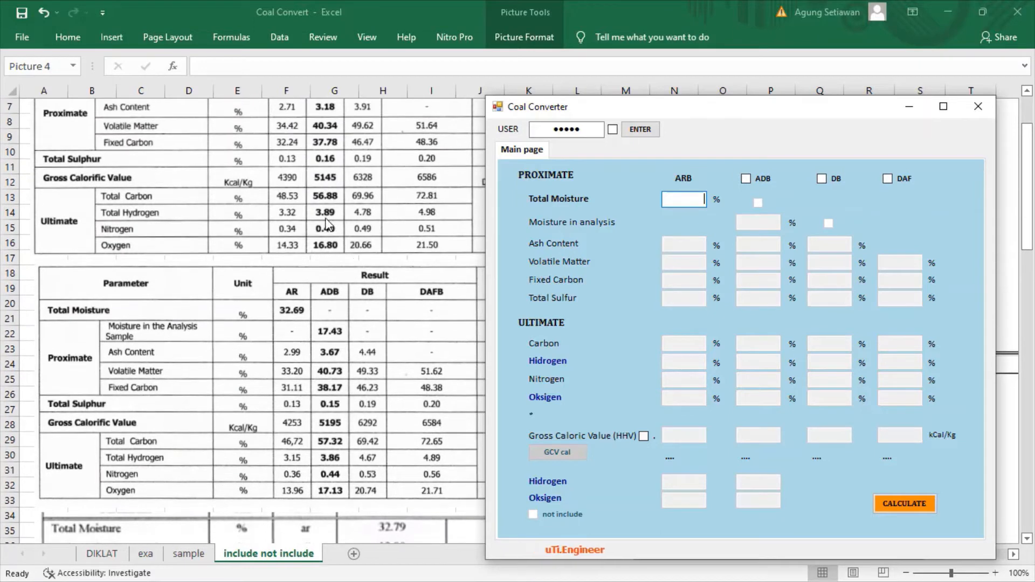
{"action": "scroll", "coordinate": [323, 233], "scroll_direction": "up", "scroll_amount": 2}
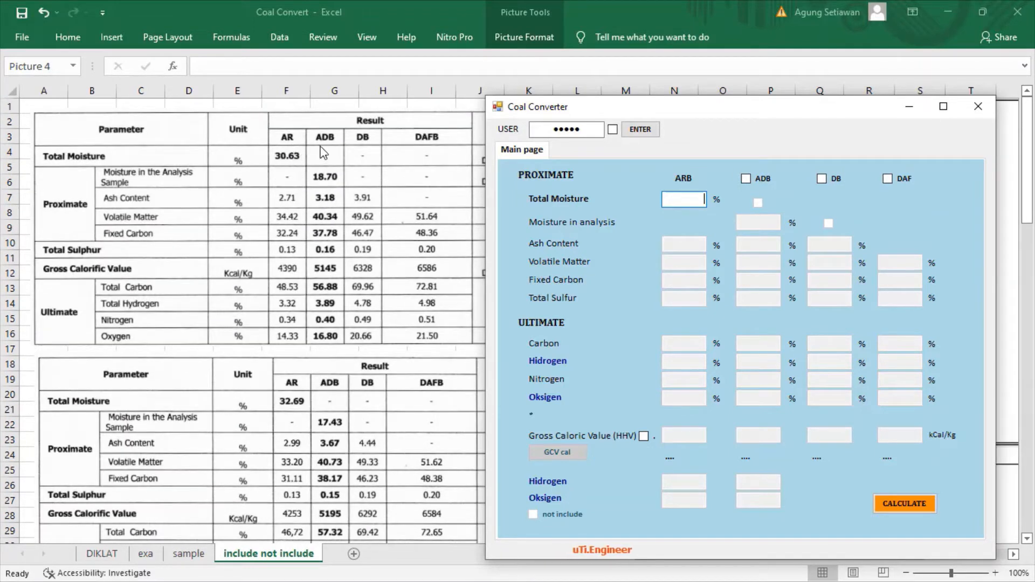
{"action": "scroll", "coordinate": [408, 222], "scroll_direction": "down", "scroll_amount": 7}
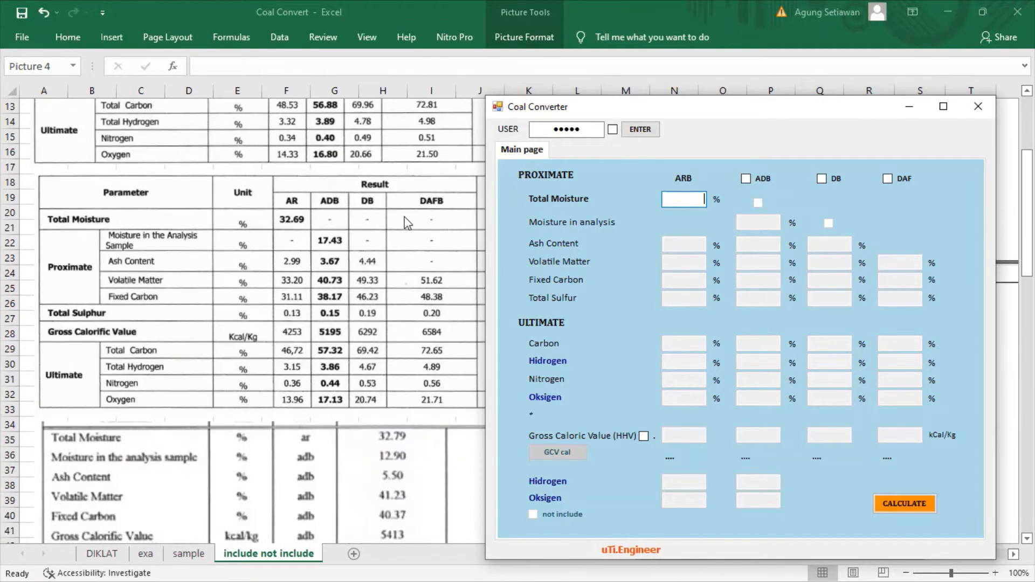
{"action": "scroll", "coordinate": [405, 223], "scroll_direction": "down", "scroll_amount": 2}
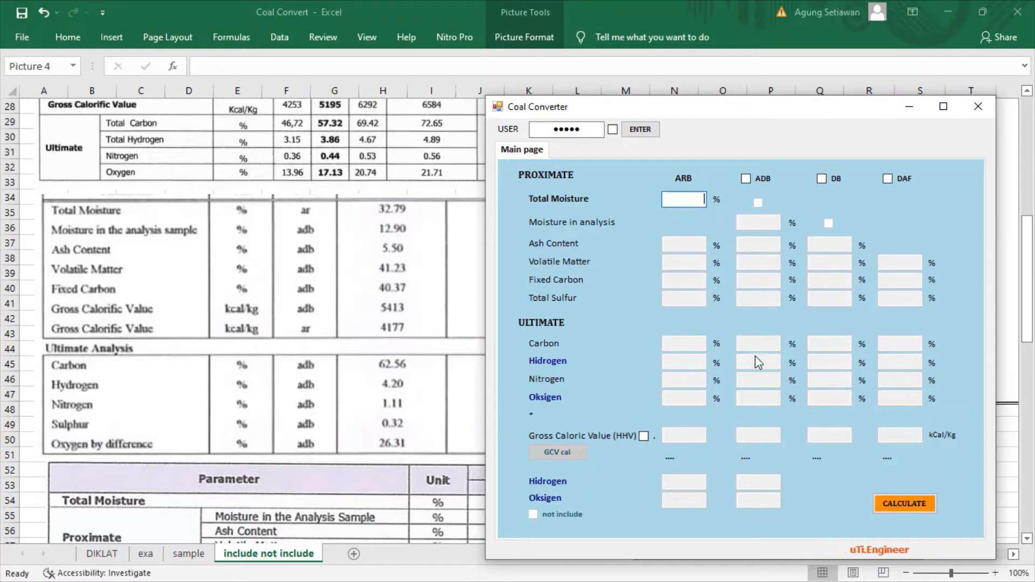
{"action": "scroll", "coordinate": [528, 231], "scroll_direction": "down", "scroll_amount": 3}
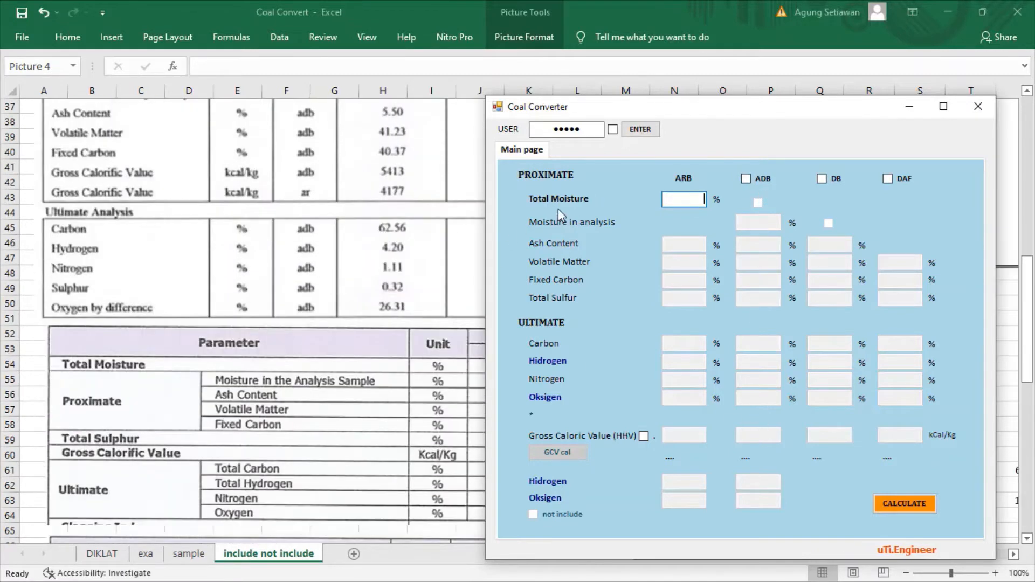
- Uncover the analysis tables in columns M to S and examine the units given for their proximate and ultimate parameters
{"action": "left_click_drag", "start_coordinate": [723, 106], "coordinate": [326, 130]}
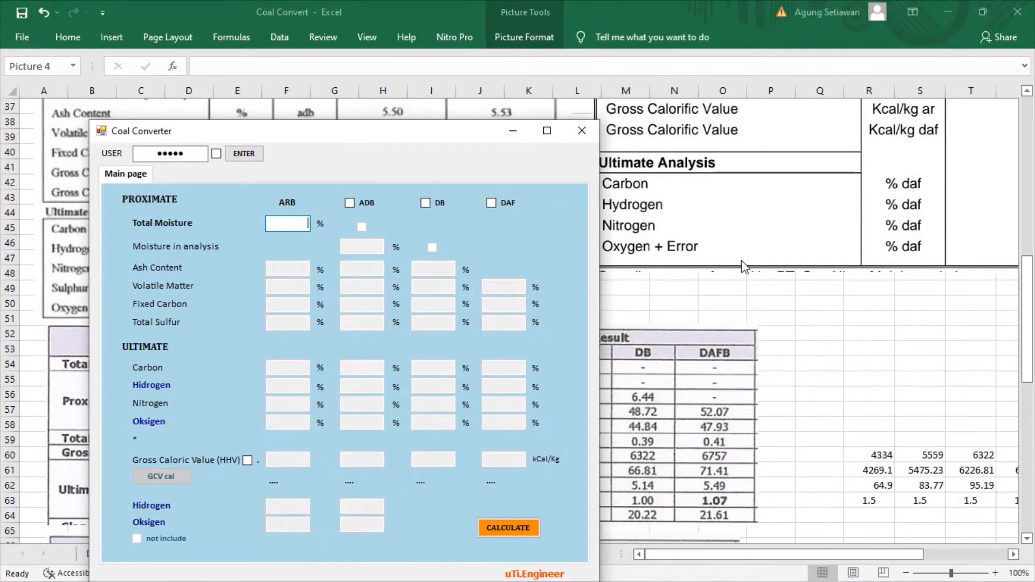
{"action": "scroll", "coordinate": [742, 267], "scroll_direction": "up", "scroll_amount": 5}
{"action": "scroll", "coordinate": [740, 262], "scroll_direction": "up", "scroll_amount": 1}
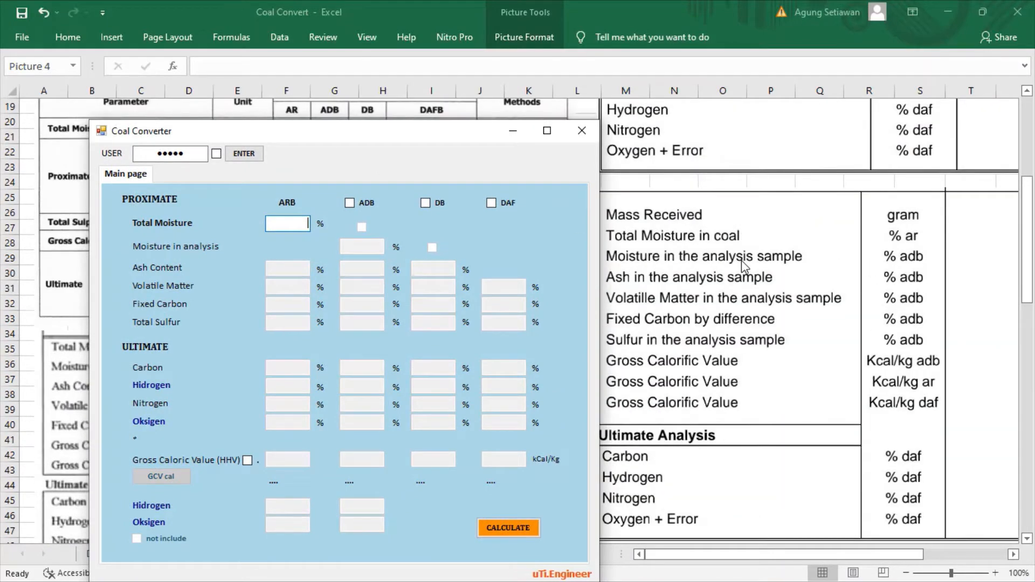
{"action": "scroll", "coordinate": [901, 264], "scroll_direction": "down", "scroll_amount": 1}
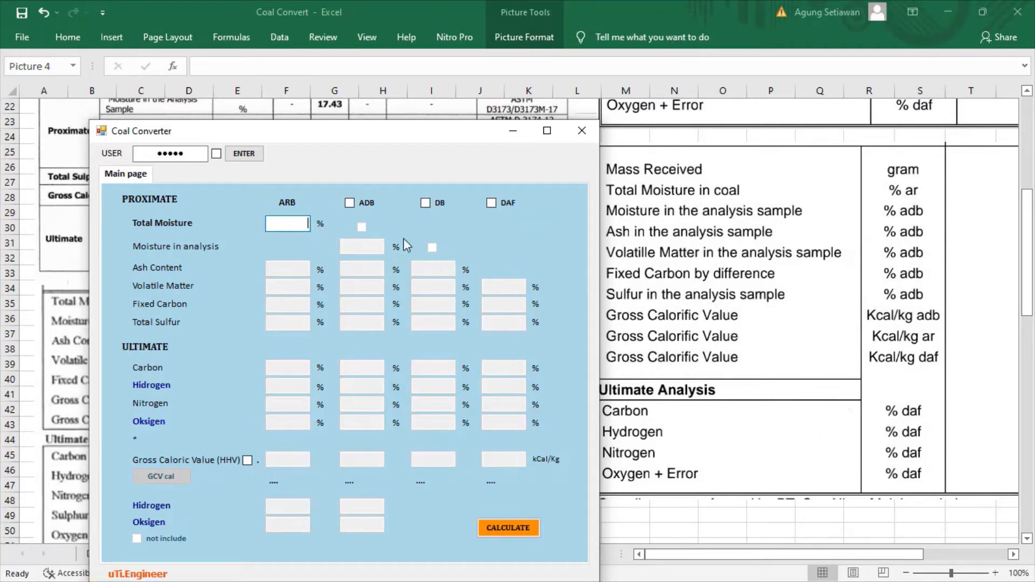
{"action": "left_click_drag", "start_coordinate": [380, 139], "coordinate": [474, 126]}
{"action": "scroll", "coordinate": [310, 306], "scroll_direction": "down", "scroll_amount": 1}
{"action": "scroll", "coordinate": [310, 306], "scroll_direction": "up", "scroll_amount": 2}
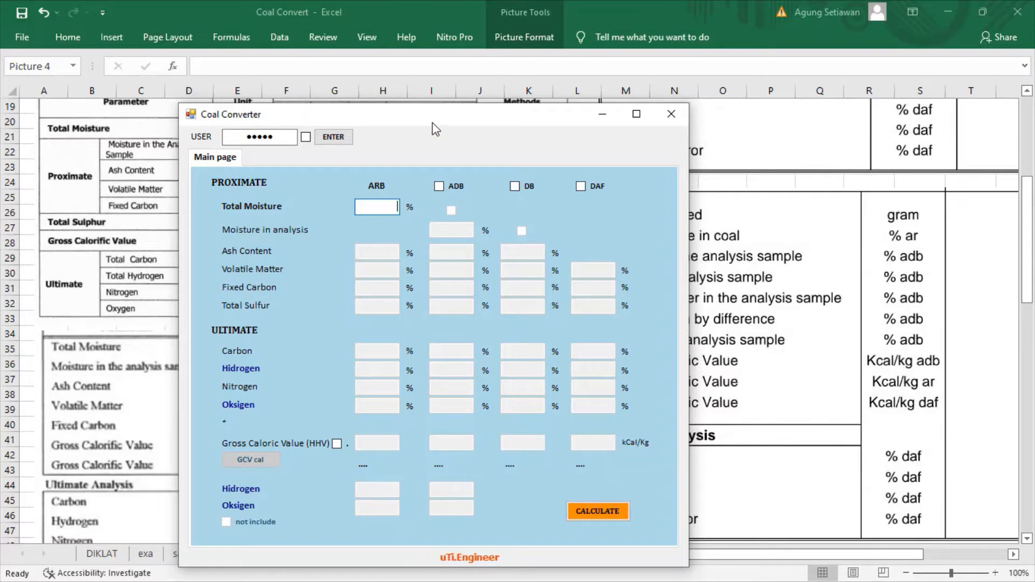
- Uncover the tables in columns A to I and compare their moisture, proximate and ultimate parameters with the converter's fields
{"action": "left_click_drag", "start_coordinate": [435, 130], "coordinate": [693, 115]}
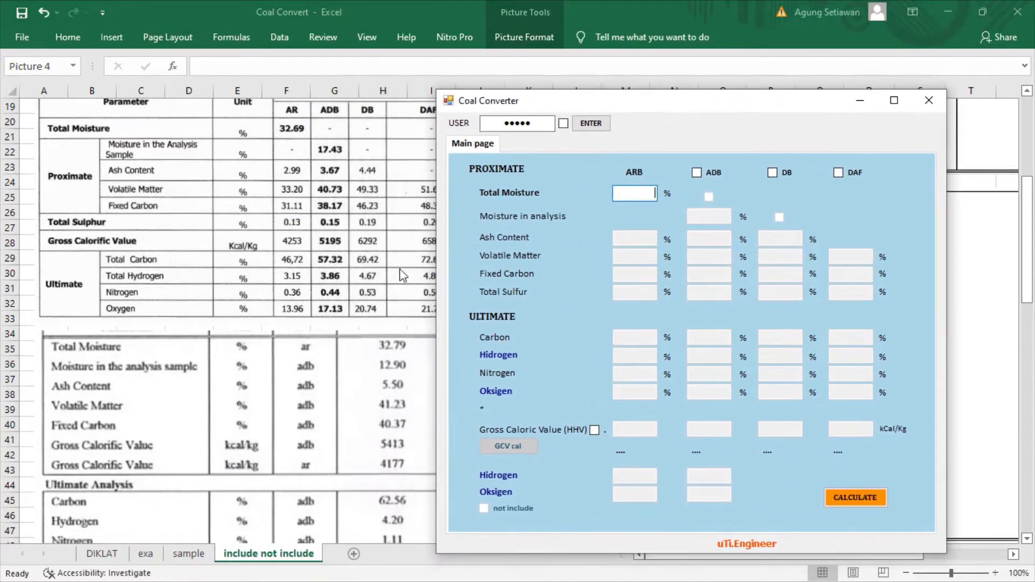
{"action": "scroll", "coordinate": [313, 315], "scroll_direction": "down", "scroll_amount": 2}
{"action": "scroll", "coordinate": [315, 320], "scroll_direction": "down", "scroll_amount": 10}
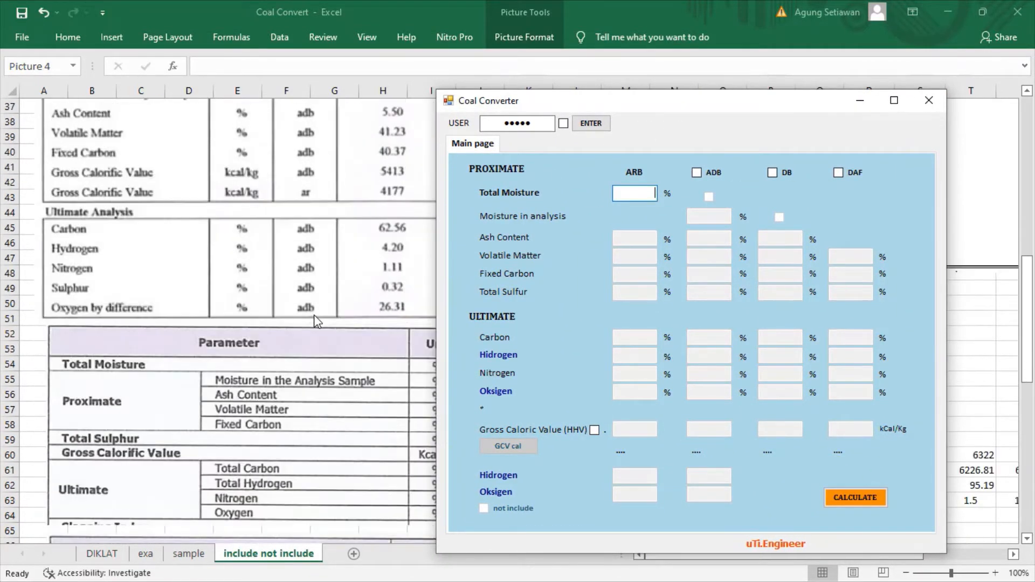
{"action": "scroll", "coordinate": [317, 321], "scroll_direction": "up", "scroll_amount": 4}
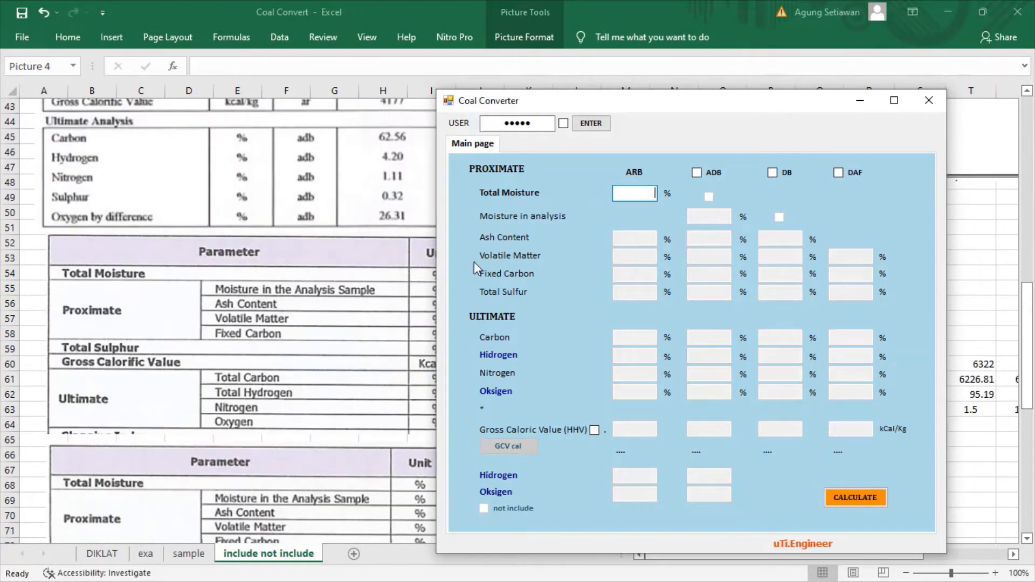
{"action": "left_click_drag", "start_coordinate": [639, 108], "coordinate": [698, 106]}
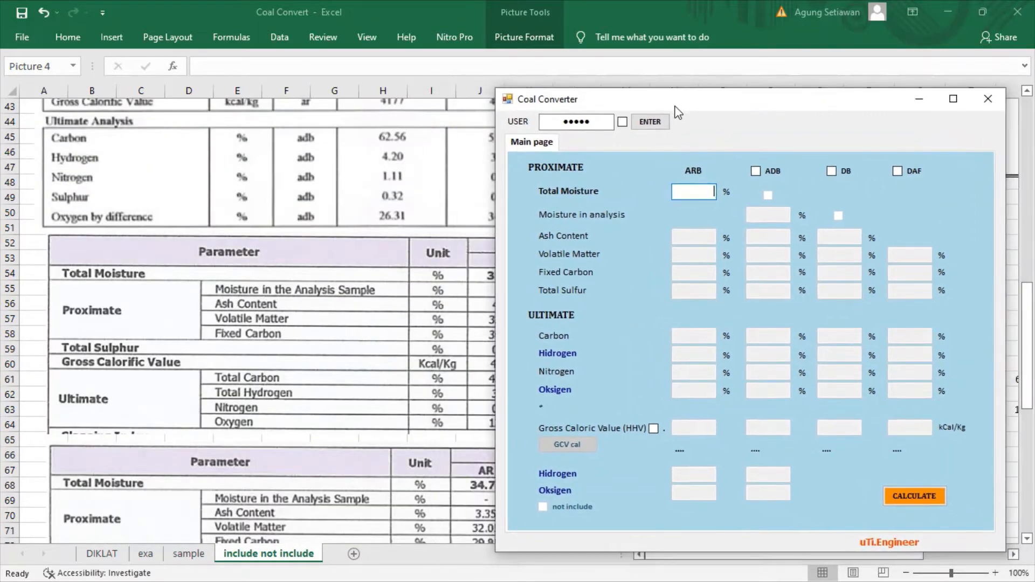
{"action": "scroll", "coordinate": [368, 208], "scroll_direction": "up", "scroll_amount": 5}
{"action": "scroll", "coordinate": [302, 243], "scroll_direction": "up", "scroll_amount": 1}
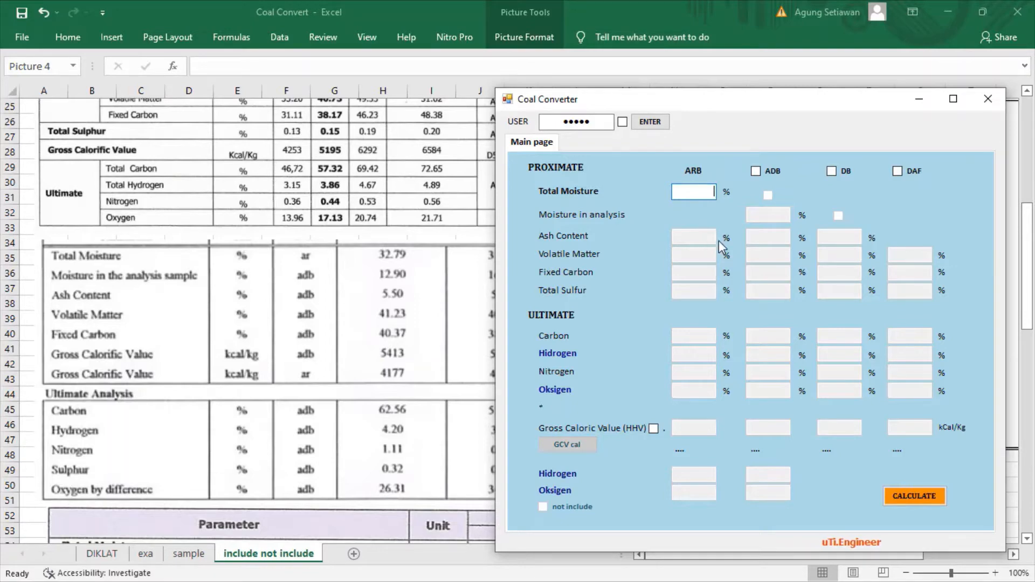
{"action": "scroll", "coordinate": [330, 259], "scroll_direction": "down", "scroll_amount": 6}
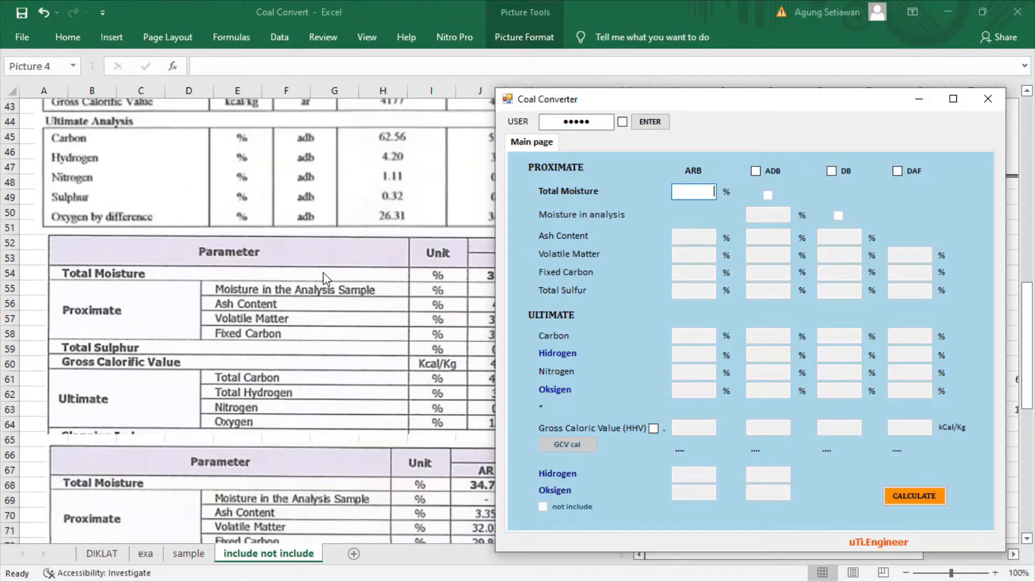
{"action": "scroll", "coordinate": [371, 278], "scroll_direction": "up", "scroll_amount": 2}
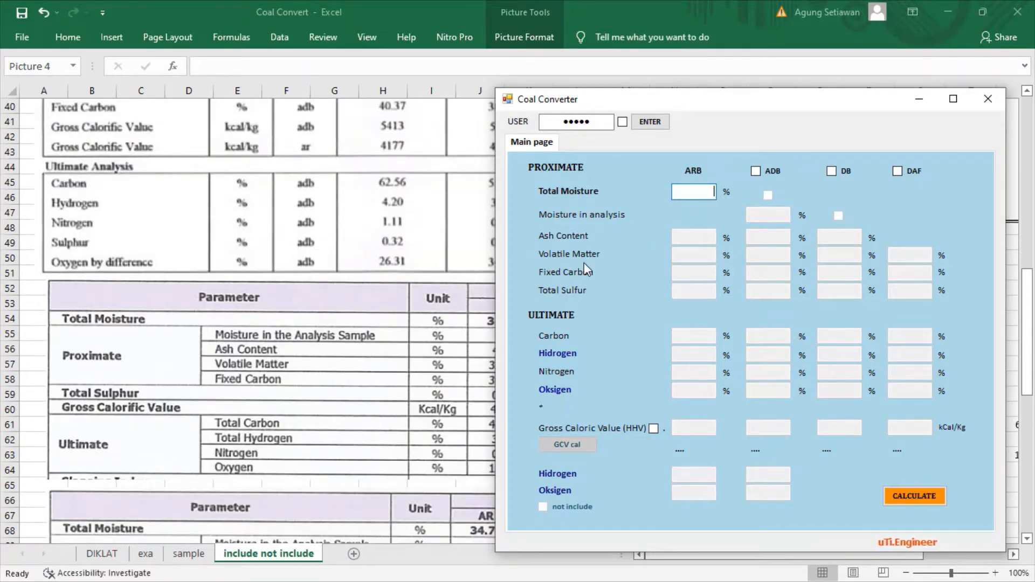
{"action": "scroll", "coordinate": [416, 256], "scroll_direction": "up", "scroll_amount": 12}
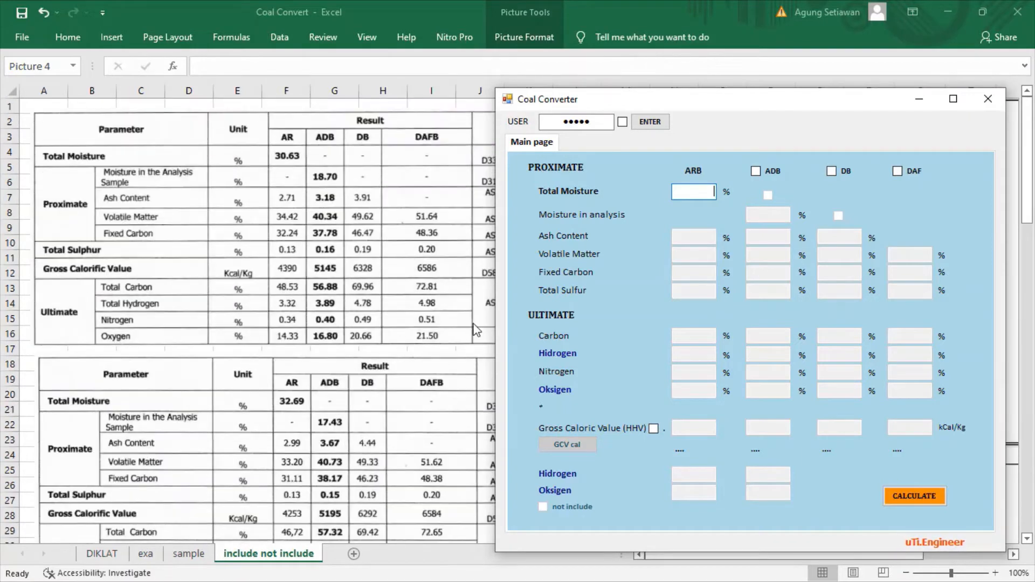
- Place the converter beside the table whose ultimate analysis is in % daf and enable the DAF input basis
{"action": "mouse_move", "coordinate": [707, 103]}
{"action": "left_mouse_down"}
{"action": "mouse_move", "coordinate": [657, 238]}
{"action": "mouse_move", "coordinate": [640, 190]}
{"action": "mouse_move", "coordinate": [706, 115]}
{"action": "left_mouse_up"}
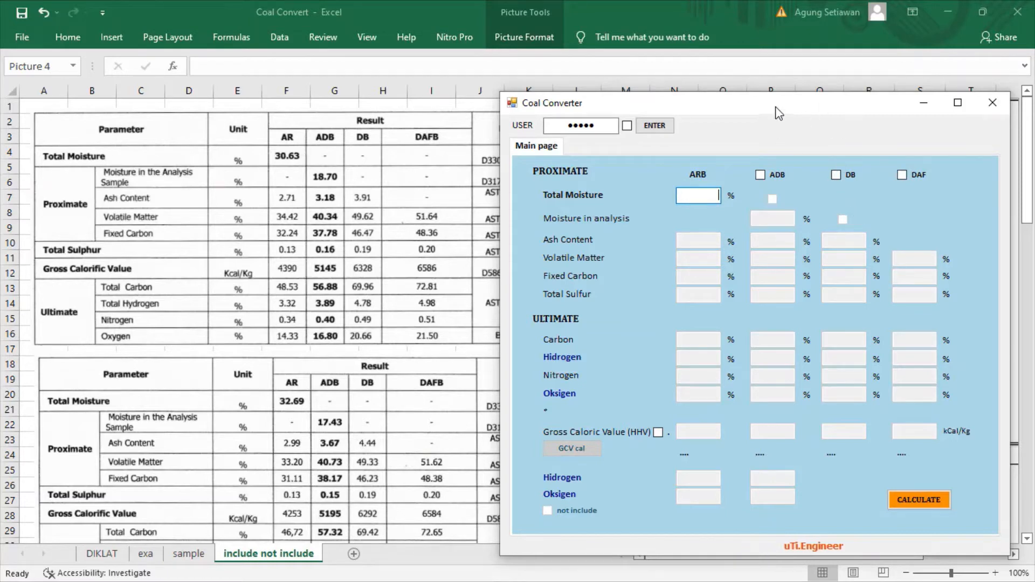
{"action": "left_click_drag", "start_coordinate": [771, 111], "coordinate": [385, 114]}
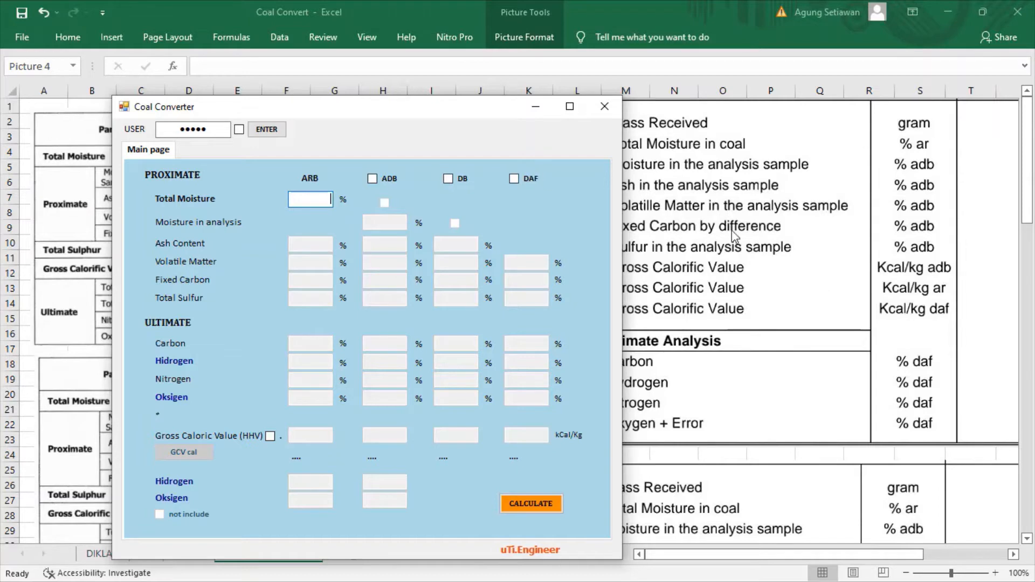
{"action": "left_click_drag", "start_coordinate": [470, 114], "coordinate": [425, 125]}
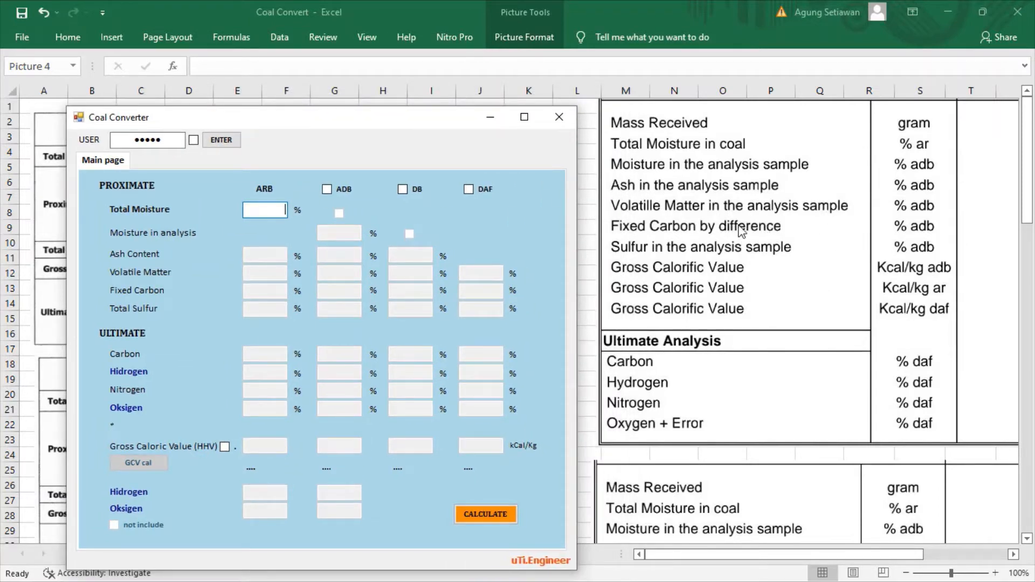
{"action": "scroll", "coordinate": [764, 264], "scroll_direction": "down", "scroll_amount": 1}
{"action": "scroll", "coordinate": [764, 264], "scroll_direction": "up", "scroll_amount": 1}
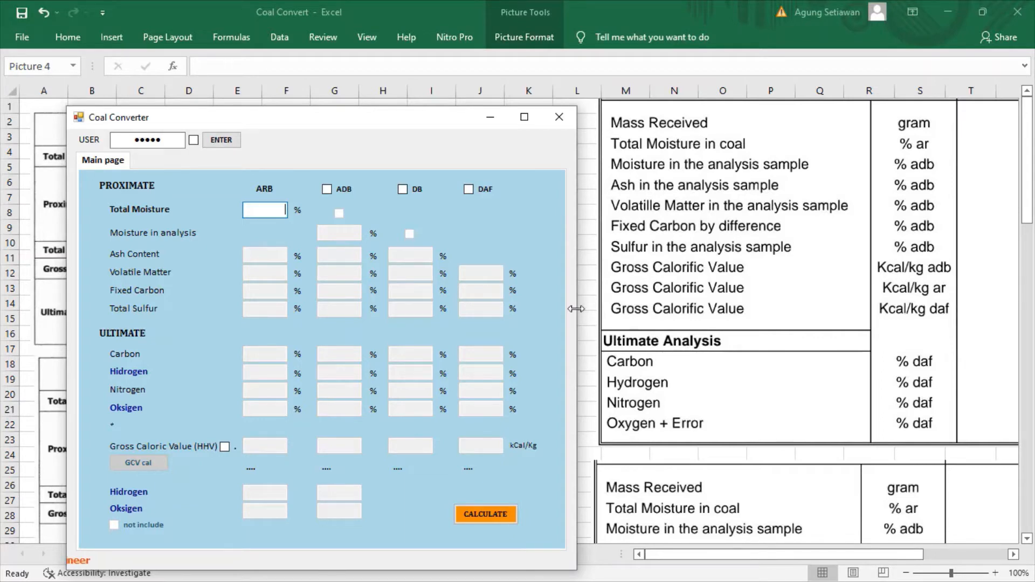
{"action": "left_click", "coordinate": [468, 189]}
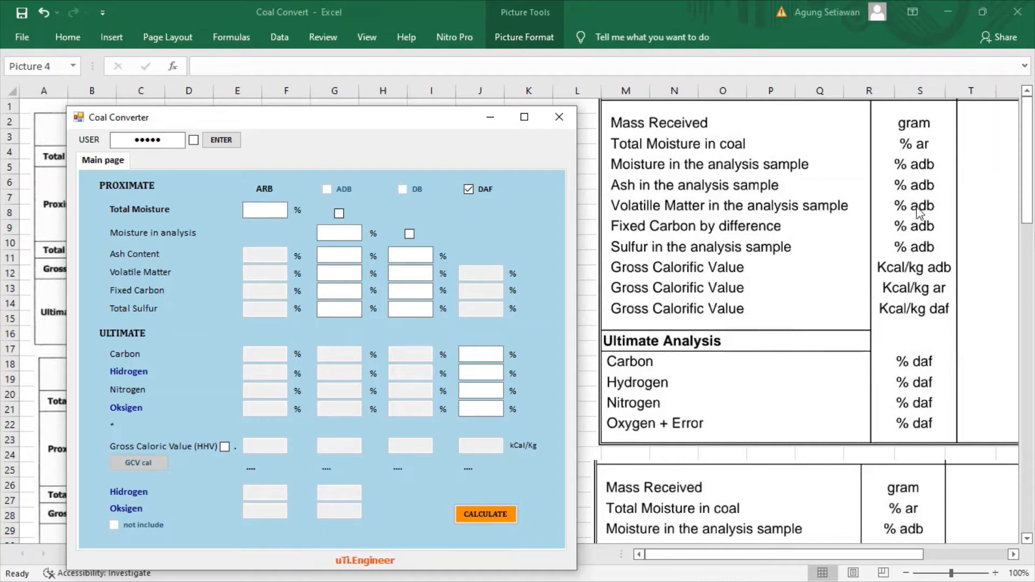
- Enable ADB entry for the proximate parameters and arrange the converter beside the first % daf table so its labels, units and values all show
{"action": "left_click", "coordinate": [338, 213]}
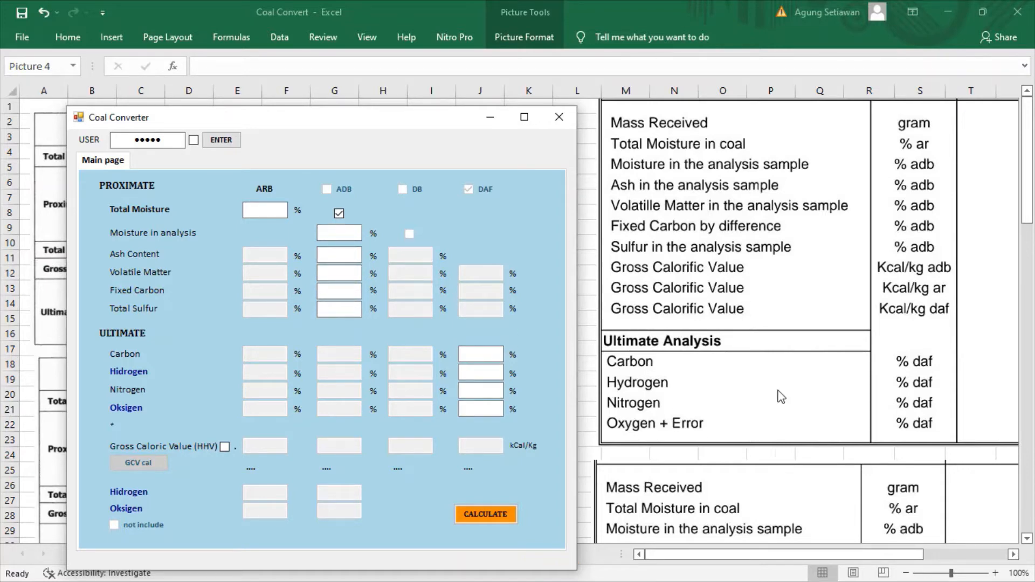
{"action": "left_click", "coordinate": [783, 559]}
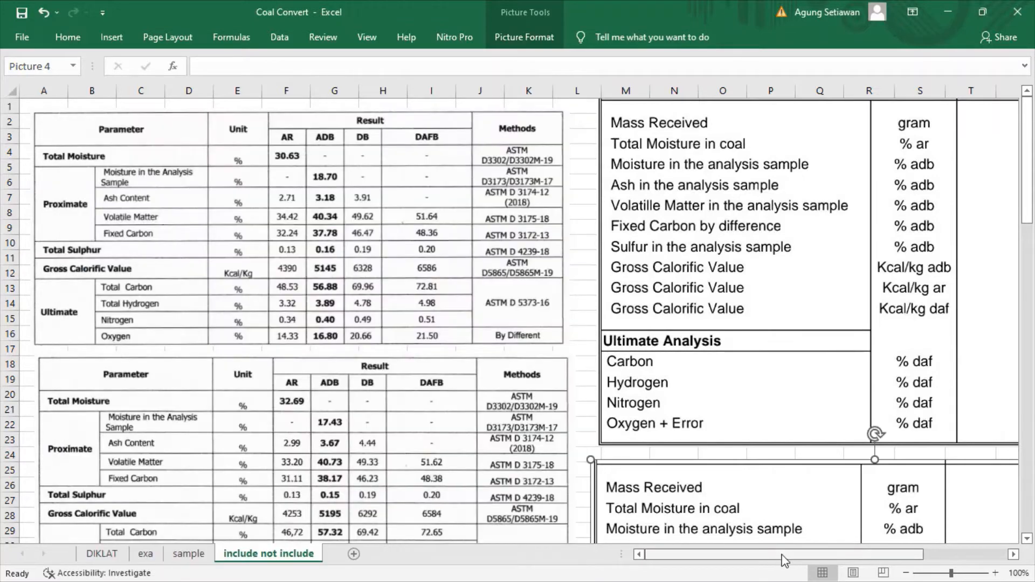
{"action": "left_click_drag", "start_coordinate": [797, 554], "coordinate": [840, 523]}
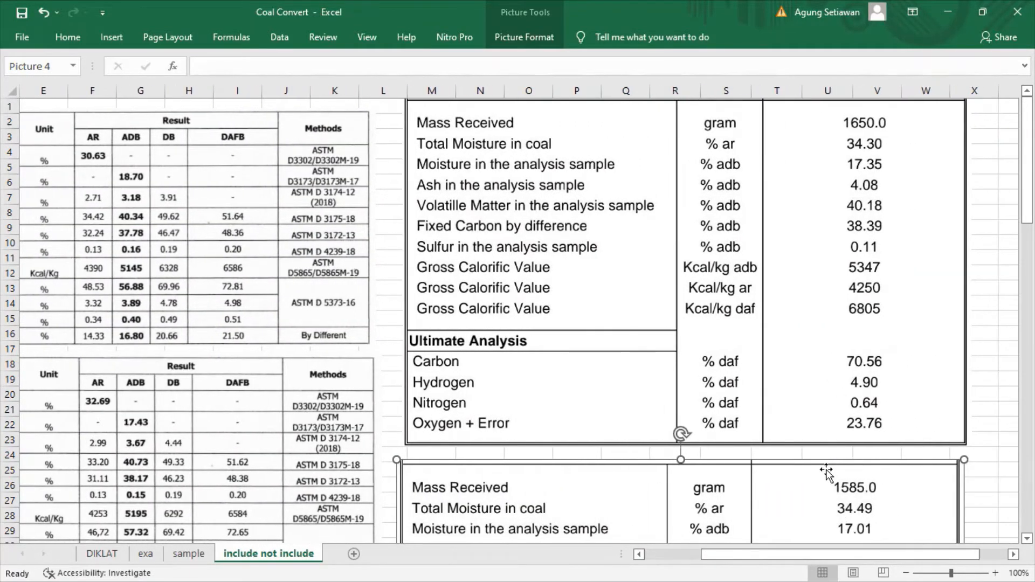
{"action": "key", "text": "alt+Tab"}
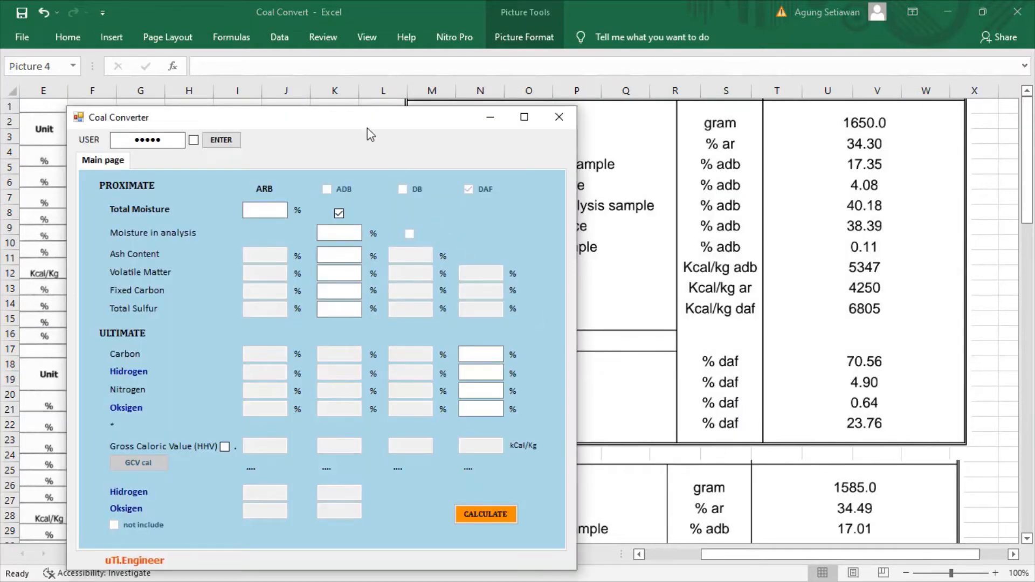
{"action": "left_click_drag", "start_coordinate": [375, 118], "coordinate": [406, 93]}
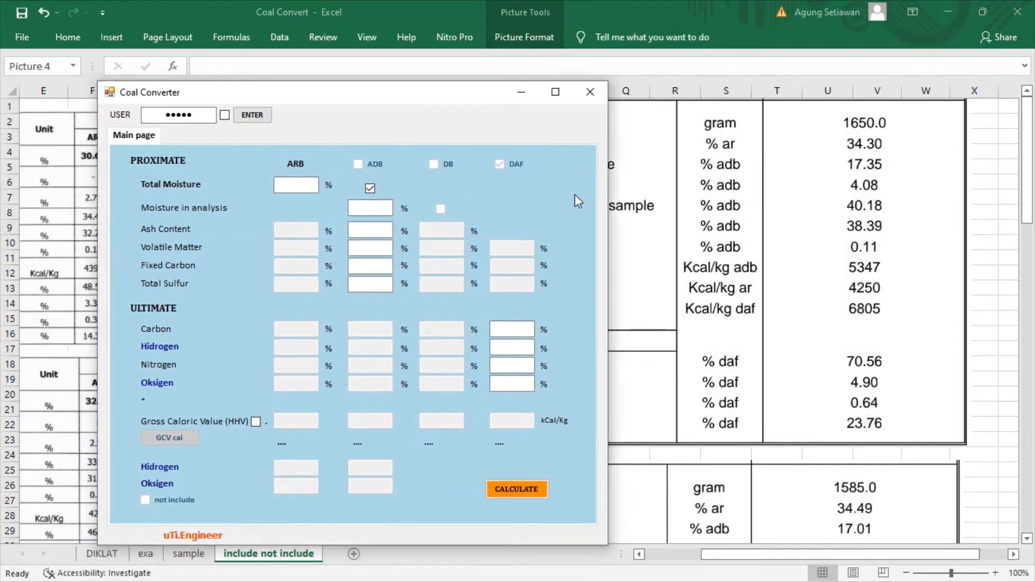
{"action": "left_click_drag", "start_coordinate": [447, 101], "coordinate": [292, 84]}
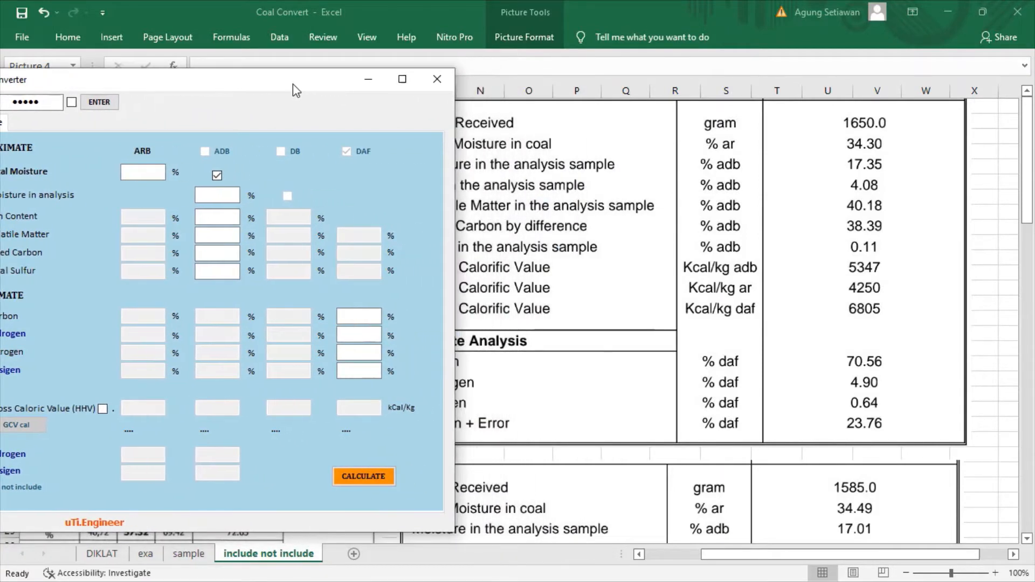
{"action": "left_click_drag", "start_coordinate": [763, 555], "coordinate": [729, 555]}
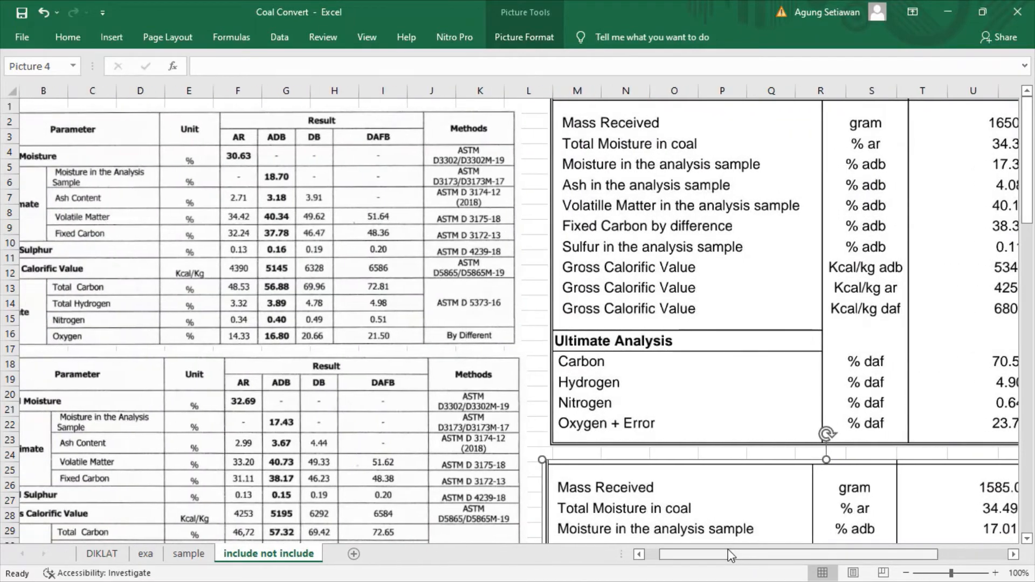
{"action": "key", "text": "alt+Tab"}
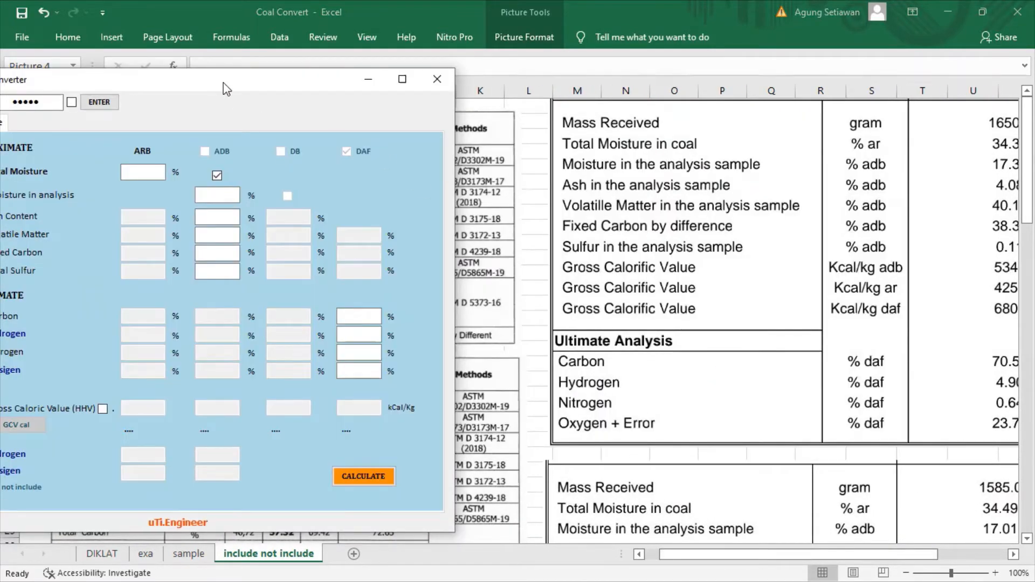
{"action": "left_click_drag", "start_coordinate": [226, 83], "coordinate": [314, 93]}
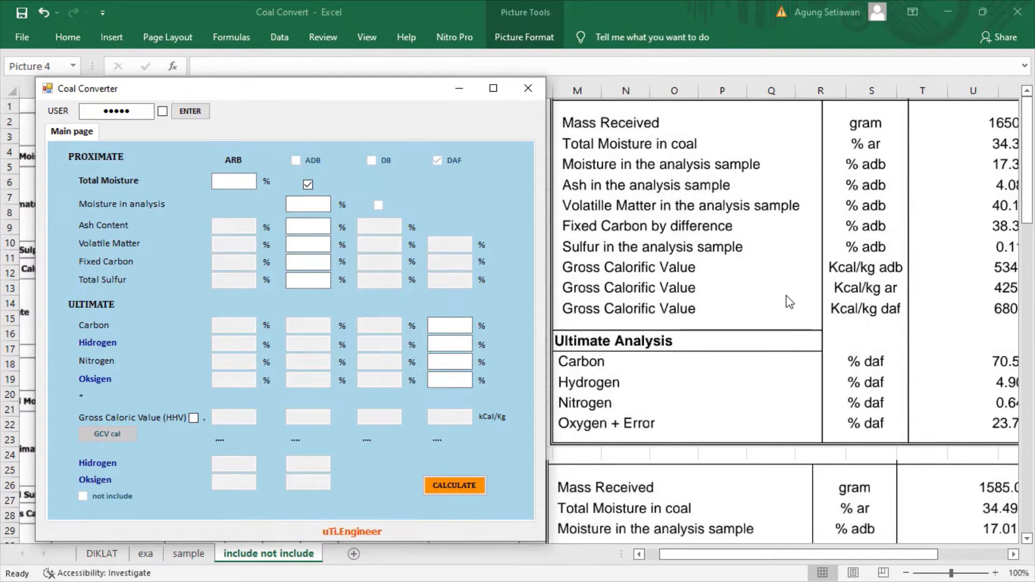
{"action": "left_click", "coordinate": [1016, 559]}
{"action": "key", "text": "alt+Tab"}
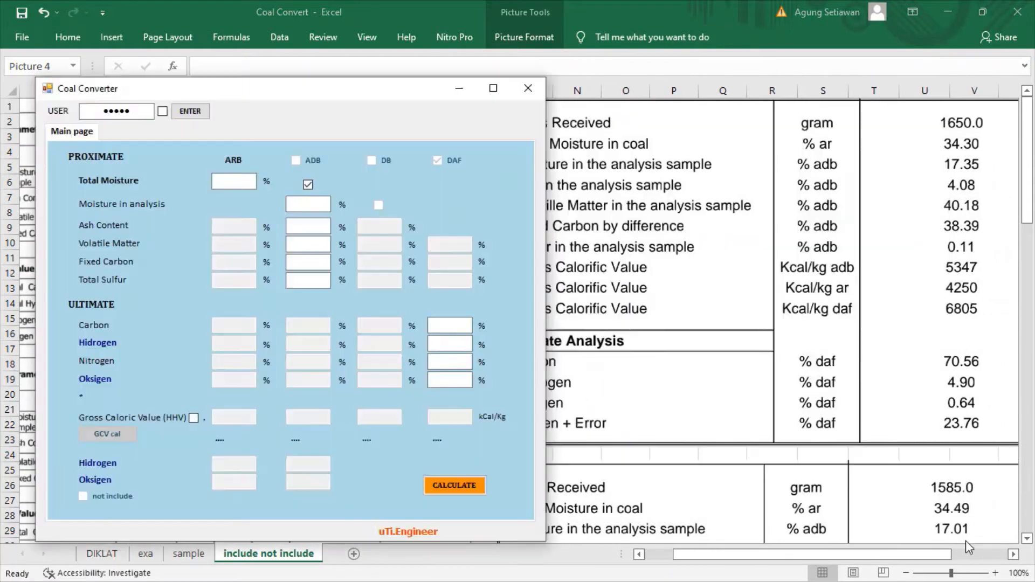
{"action": "left_click_drag", "start_coordinate": [397, 92], "coordinate": [360, 94]}
- Enter total moisture 34.30 % on ARB, with moisture in analysis 17.35 % and ash content 4.08 % on ADB
{"action": "left_click", "coordinate": [185, 181]}
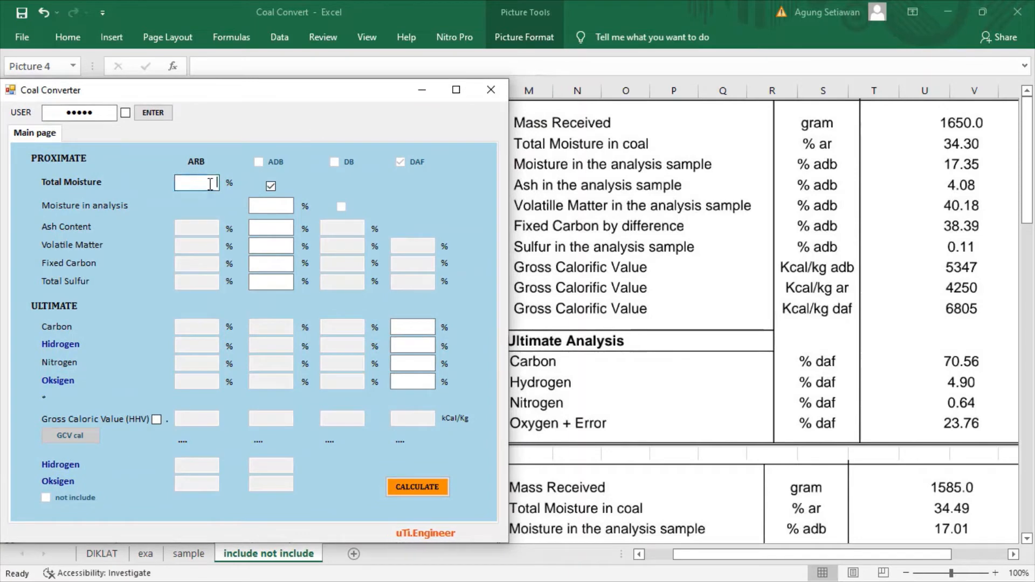
{"action": "type", "text": "34"}
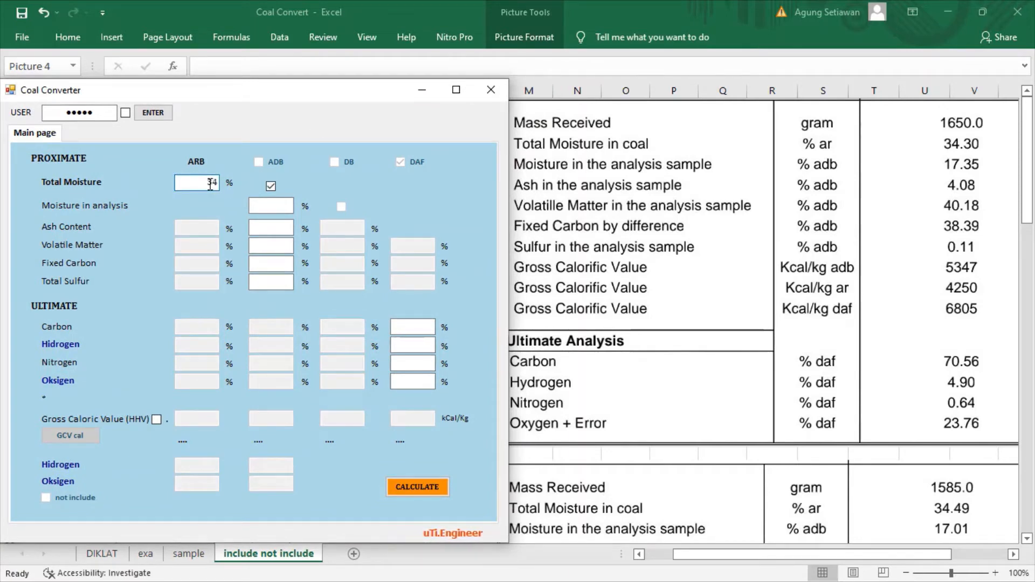
{"action": "type", "text": ".30"}
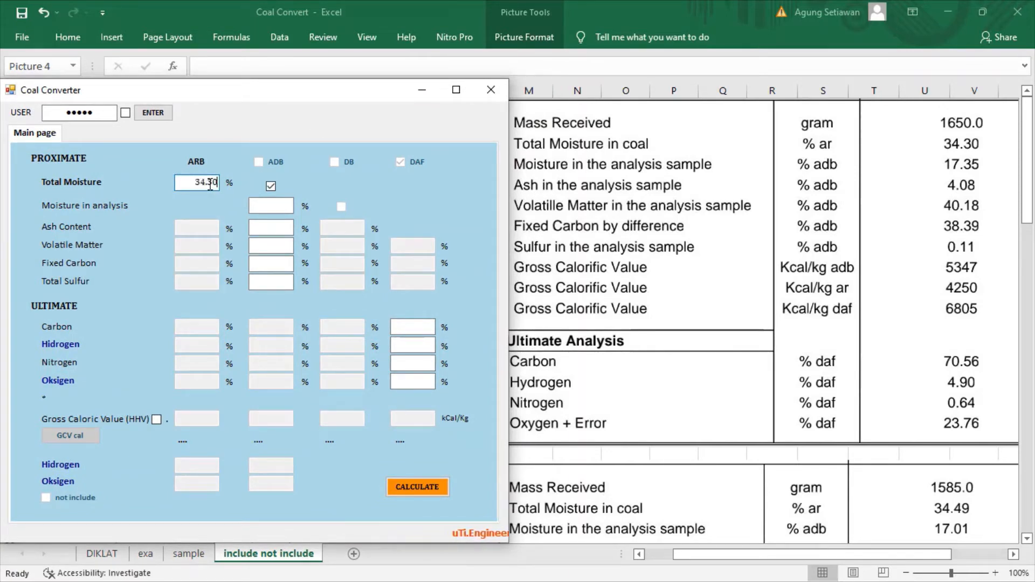
{"action": "left_click", "coordinate": [259, 205]}
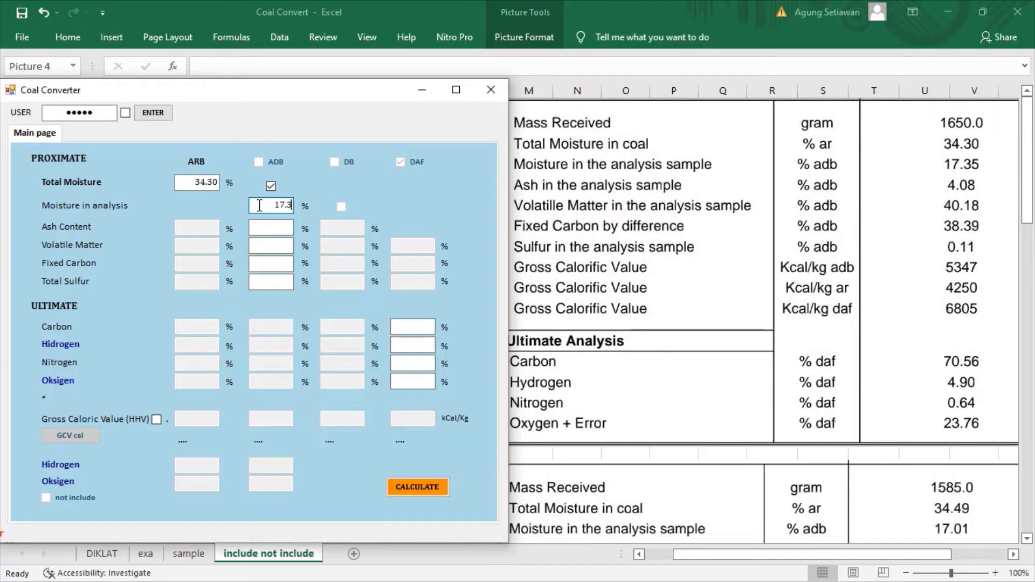
{"action": "left_click", "coordinate": [265, 228]}
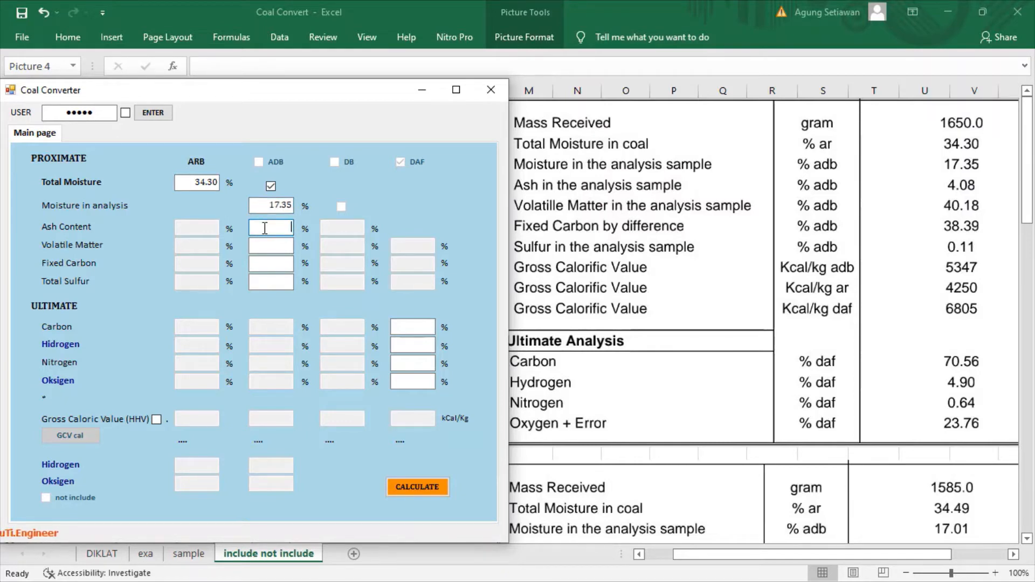
{"action": "type", "text": "4.08"}
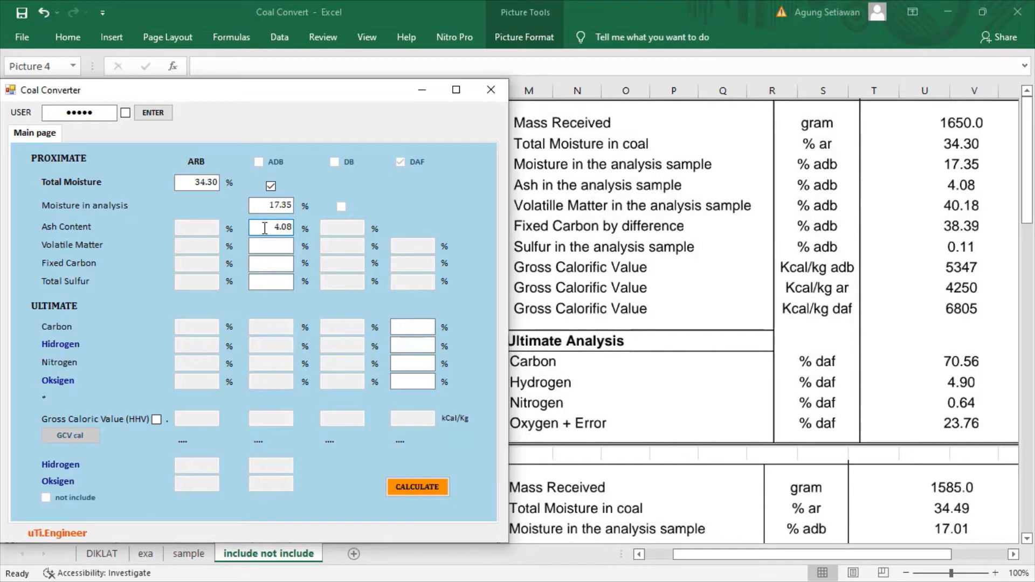
- Enter the remaining ADB proximate values: volatile matter 40.18 %, fixed carbon 38.39 % and total sulfur 0.11 %
{"action": "left_click", "coordinate": [268, 244]}
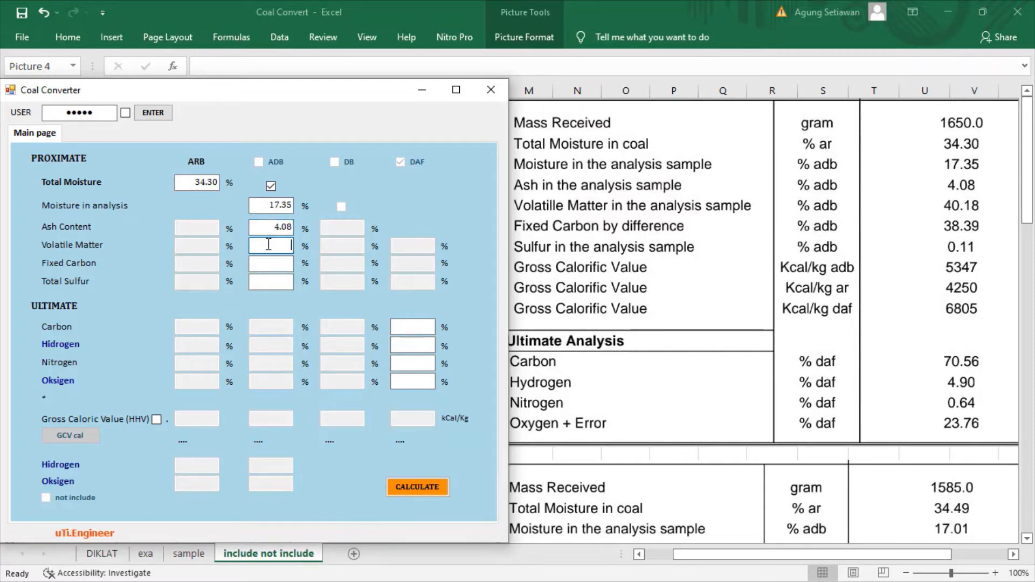
{"action": "type", "text": "40."}
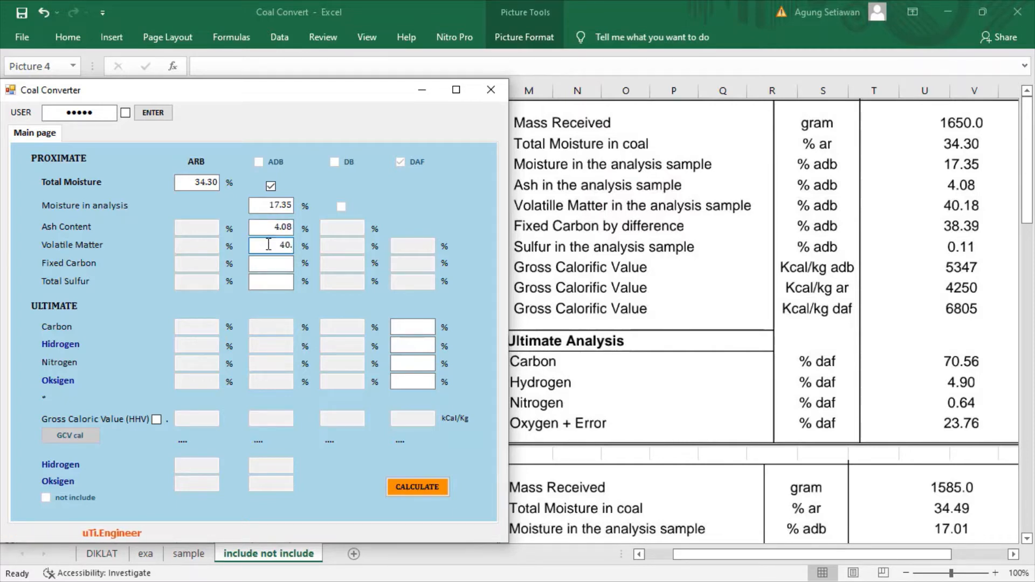
{"action": "type", "text": "18"}
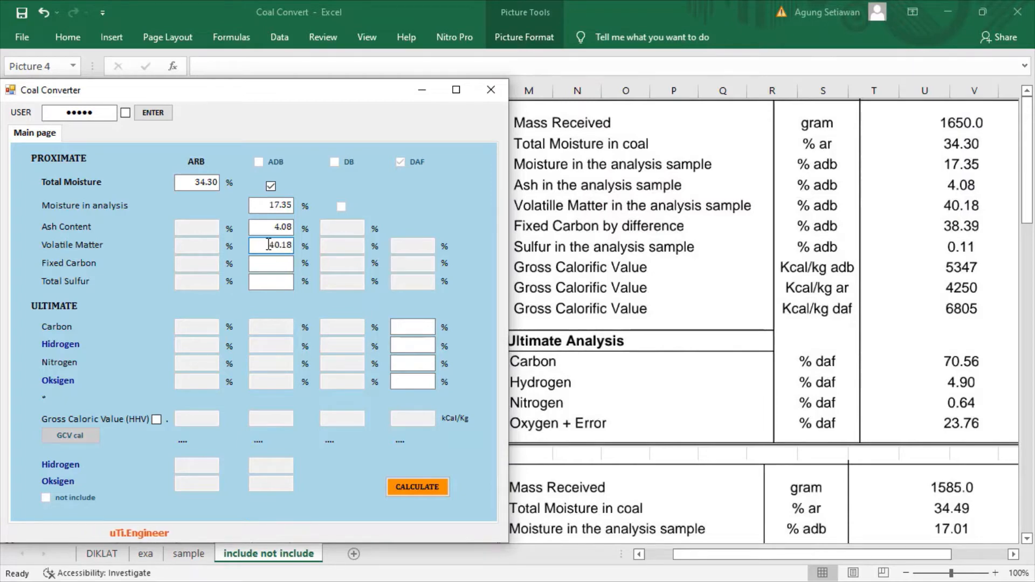
{"action": "left_click", "coordinate": [265, 263]}
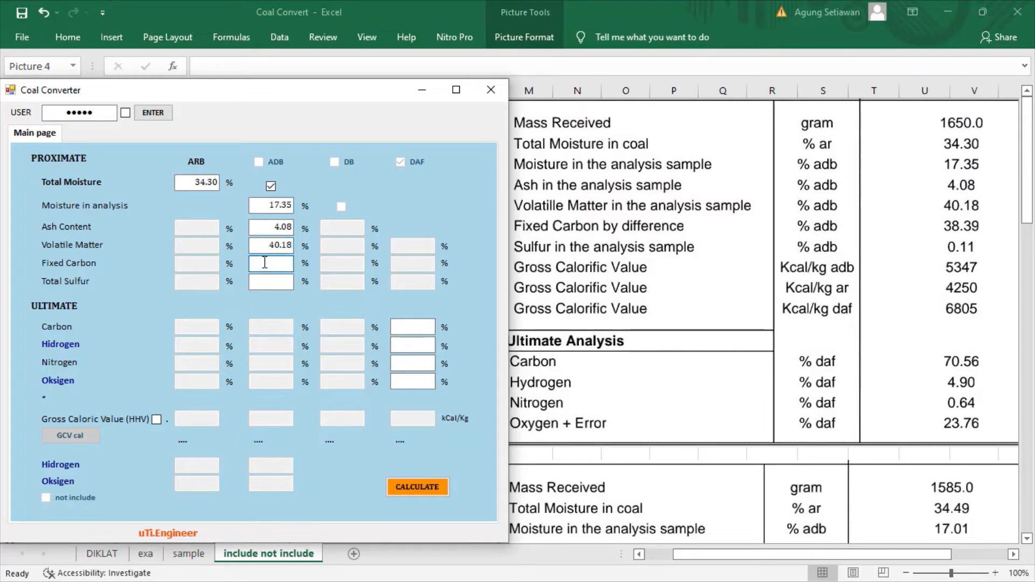
{"action": "type", "text": "38"}
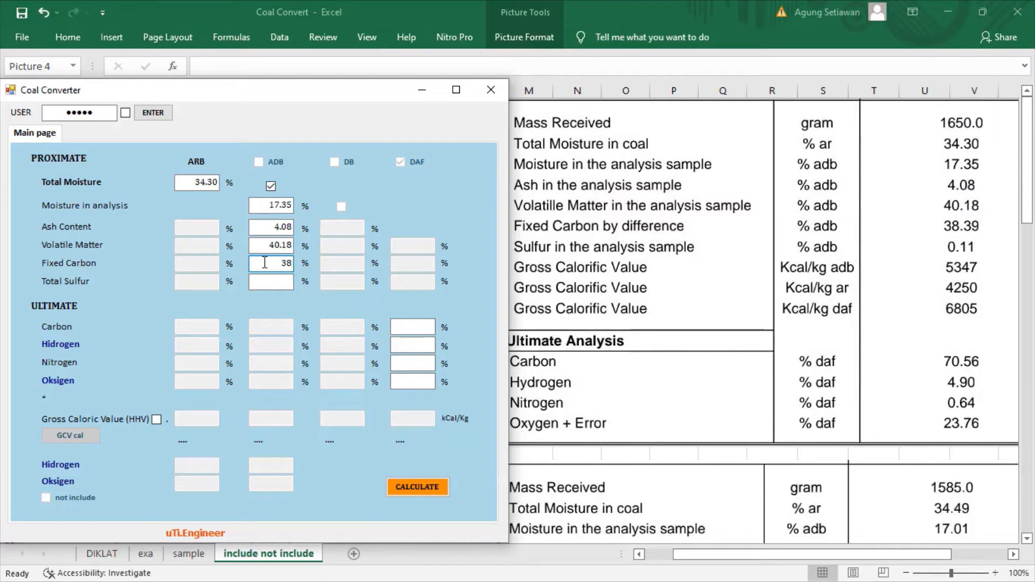
{"action": "type", "text": "."}
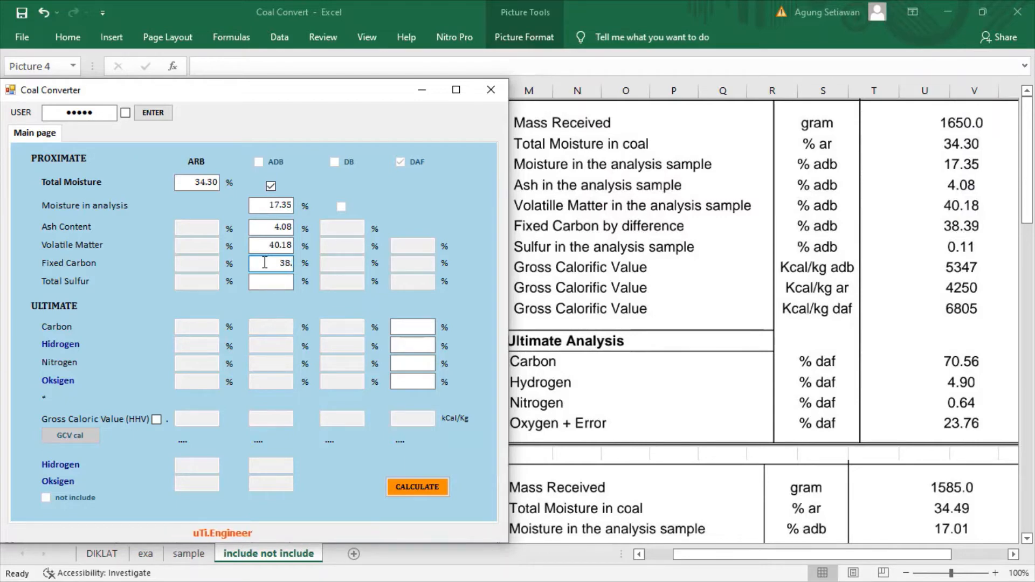
{"action": "type", "text": "39"}
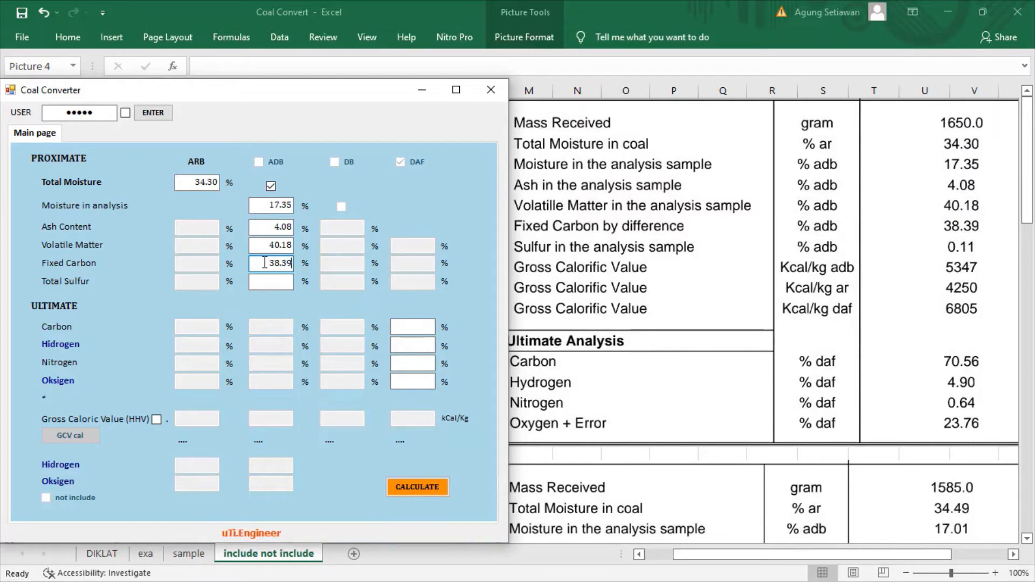
{"action": "left_click", "coordinate": [273, 281]}
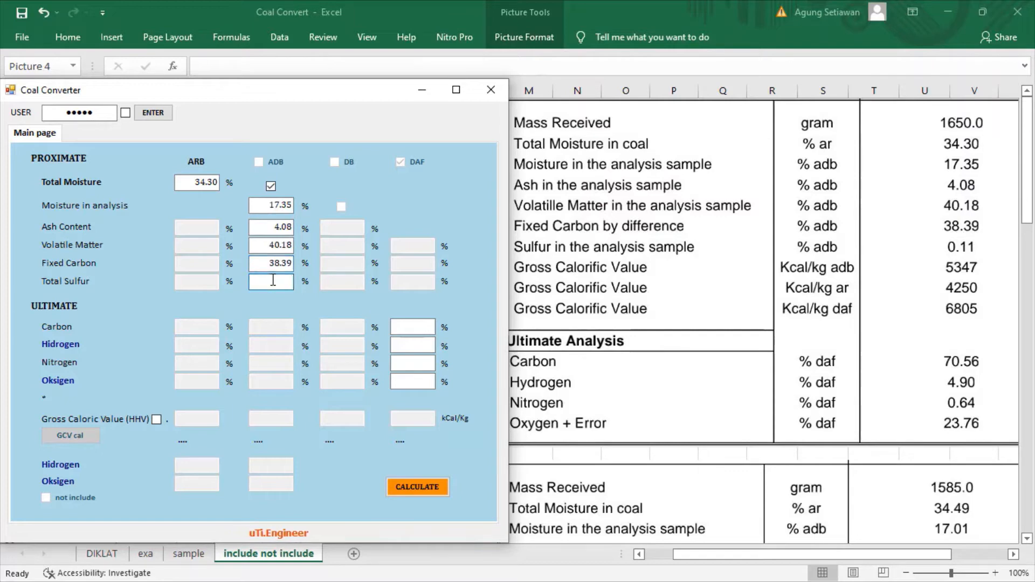
{"action": "type", "text": "0.11"}
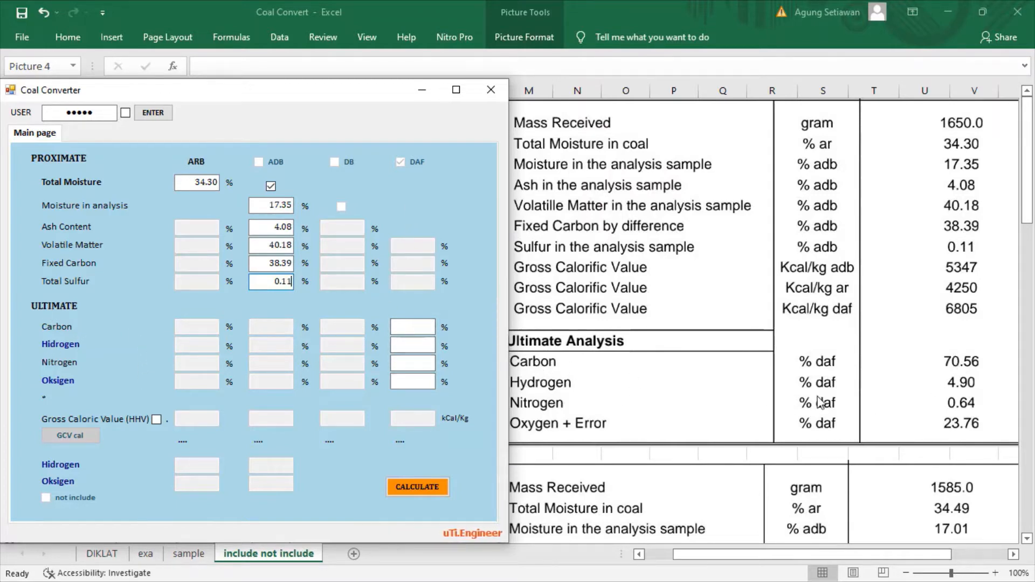
- Enter the DAF ultimate analysis: carbon 70.56 %, hydrogen 4.90 %, nitrogen 0.64 % and oxygen 23.76 %
{"action": "left_click", "coordinate": [424, 326]}
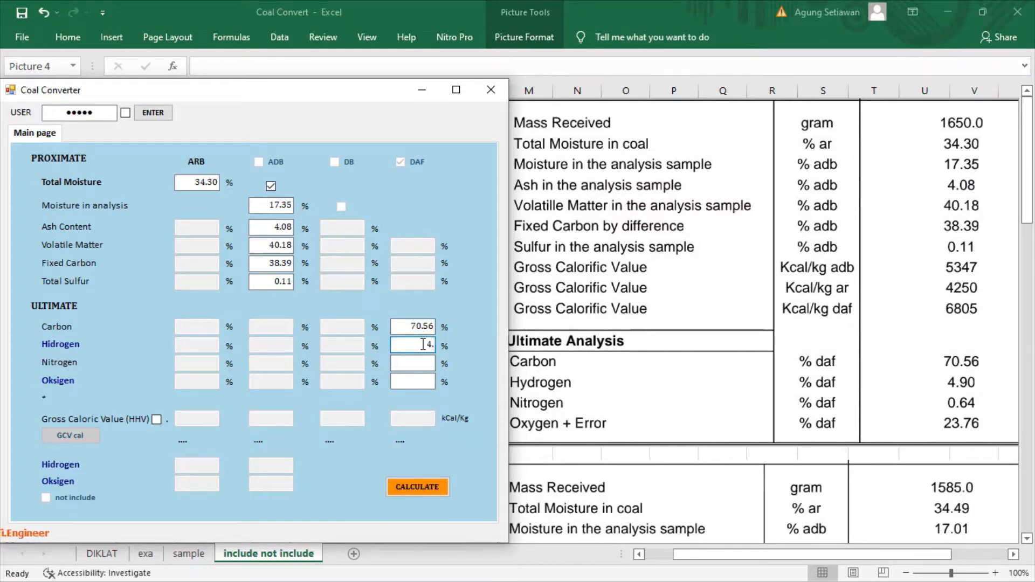
{"action": "type", "text": "0"}
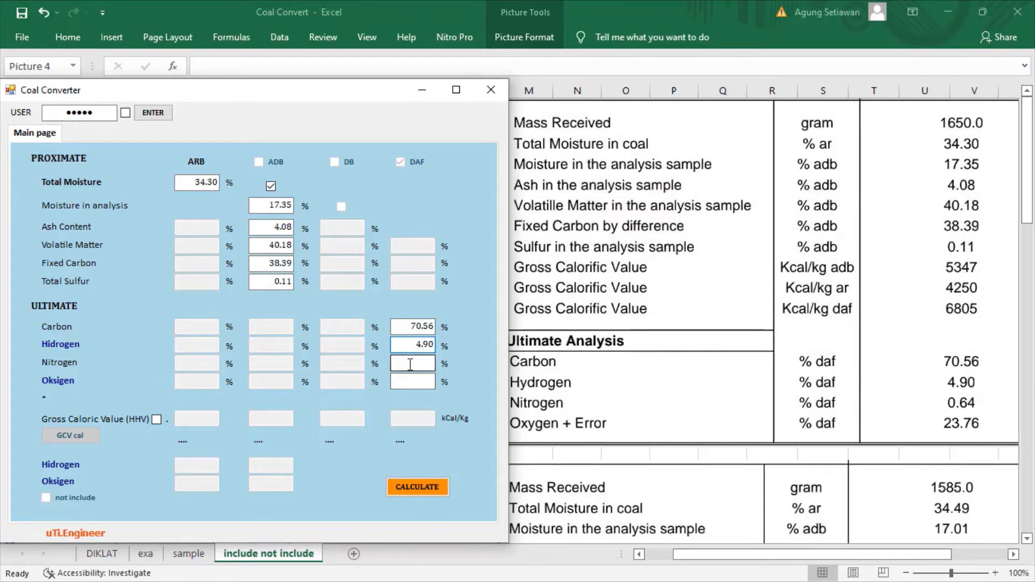
{"action": "left_click", "coordinate": [410, 365]}
{"action": "type", "text": "0"}
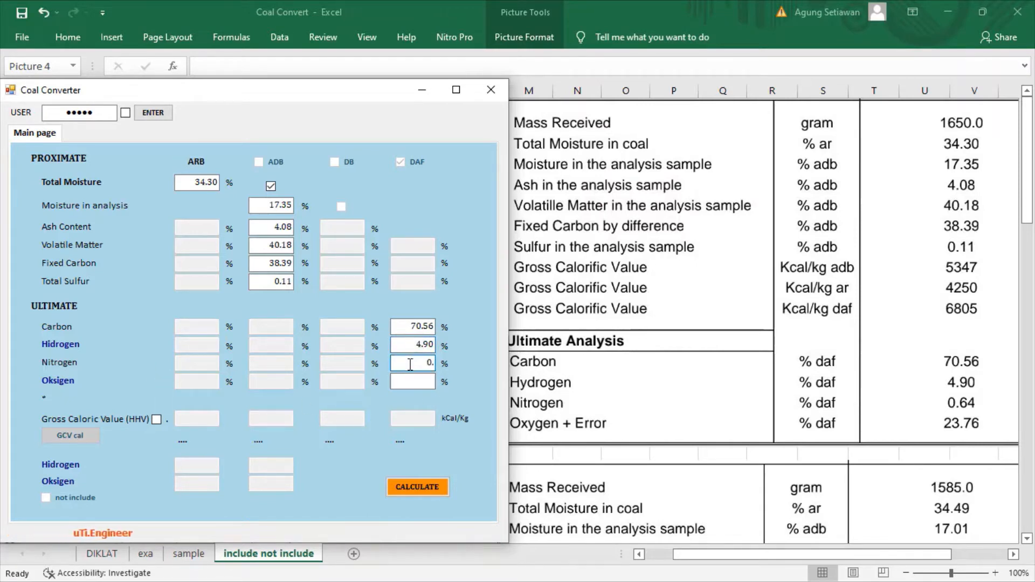
{"action": "type", "text": ".64"}
{"action": "left_click", "coordinate": [414, 381]}
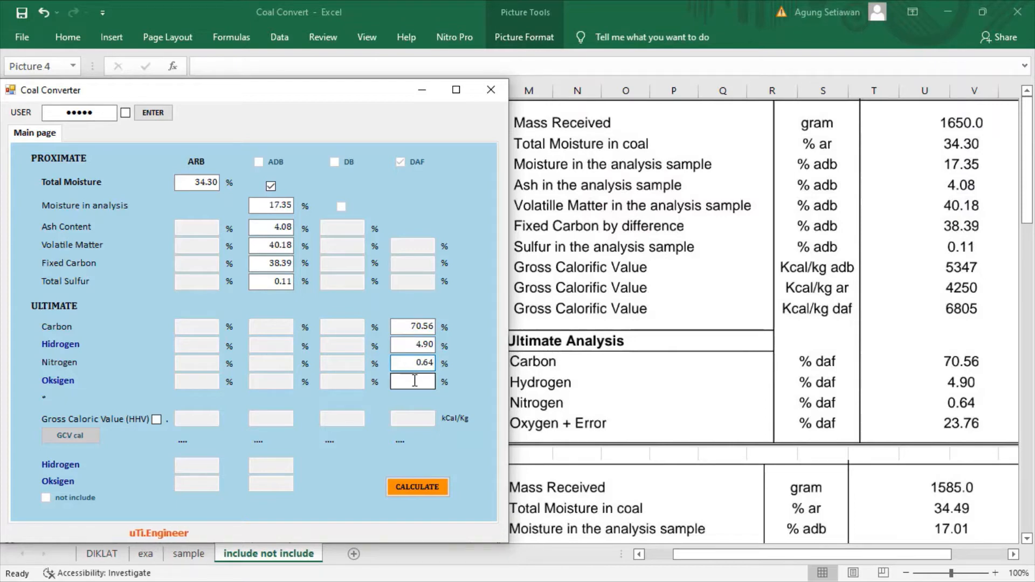
{"action": "type", "text": "23"}
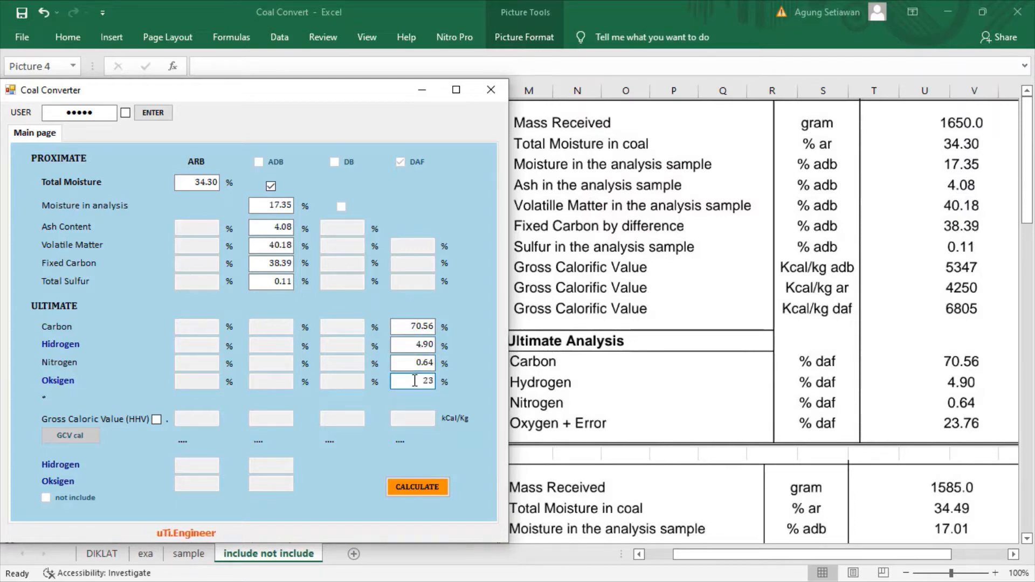
{"action": "type", "text": ".76"}
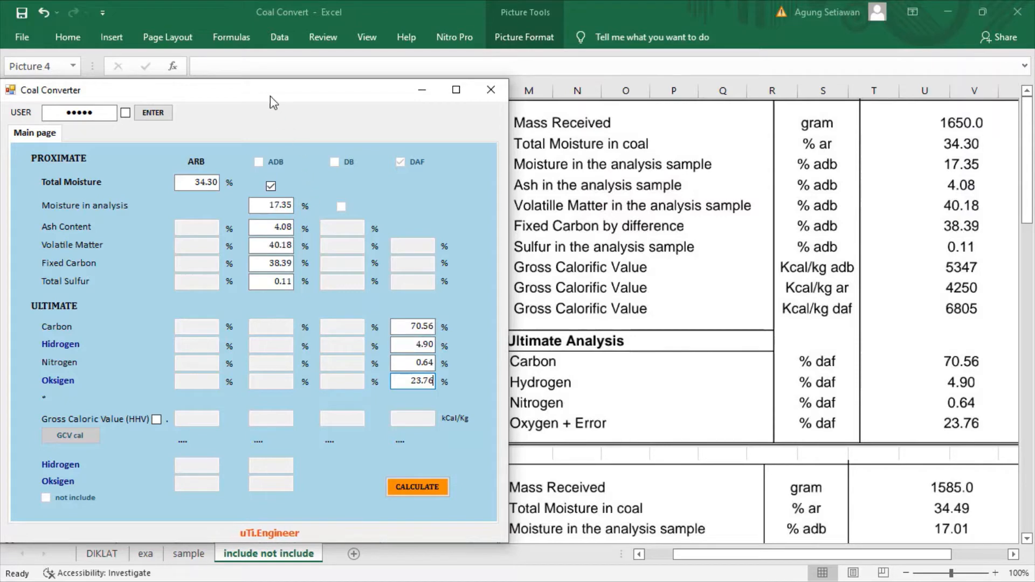
- Calculate the sample's conversion to the other bases and keep the converter beside the source table for comparison
{"action": "mouse_move", "coordinate": [265, 93]}
{"action": "left_mouse_down"}
{"action": "mouse_move", "coordinate": [389, 104]}
{"action": "mouse_move", "coordinate": [275, 105]}
{"action": "mouse_move", "coordinate": [254, 89]}
{"action": "left_mouse_up"}
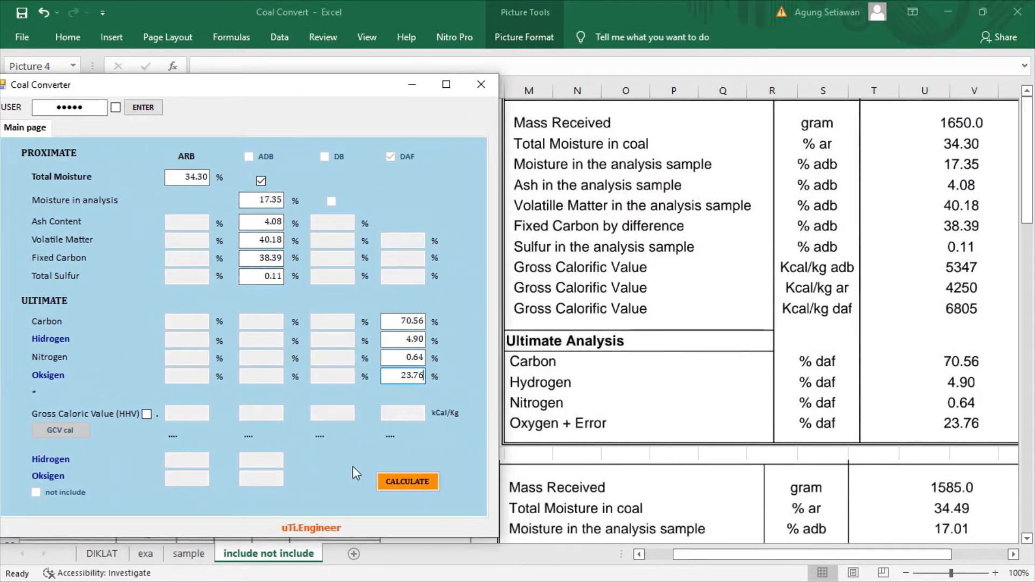
{"action": "left_click", "coordinate": [405, 481]}
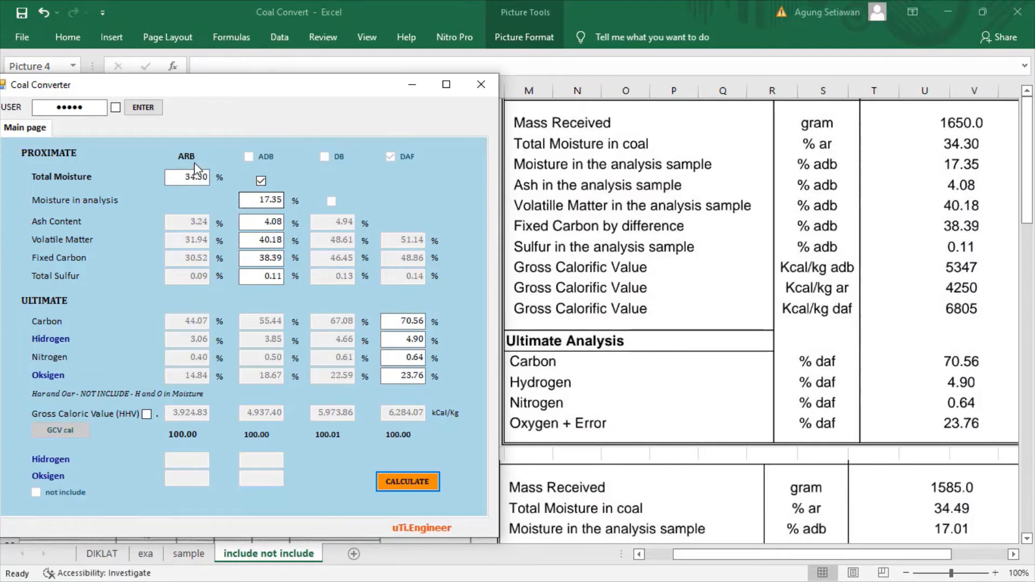
{"action": "left_click_drag", "start_coordinate": [214, 79], "coordinate": [258, 82]}
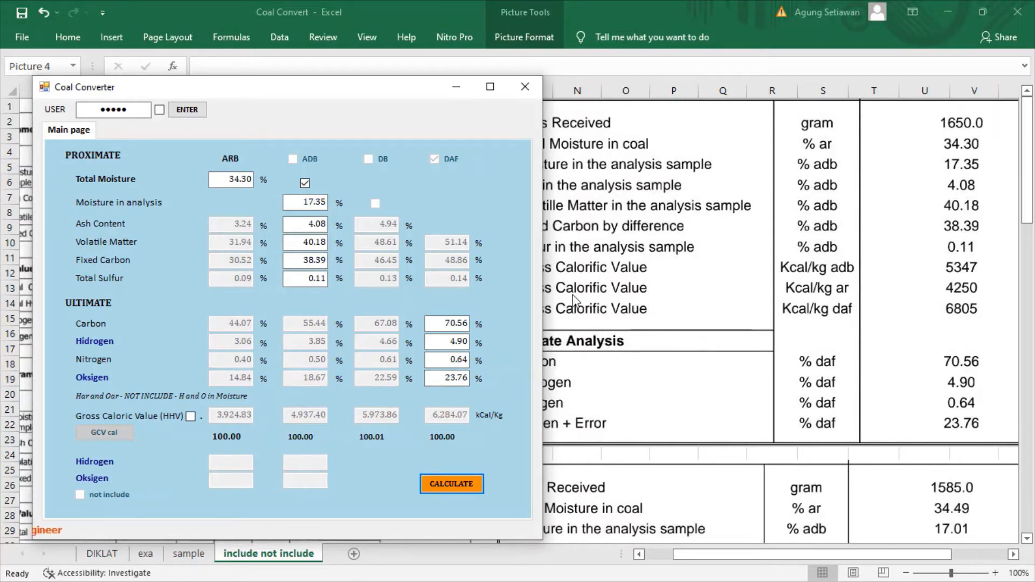
{"action": "left_click_drag", "start_coordinate": [372, 90], "coordinate": [336, 86]}
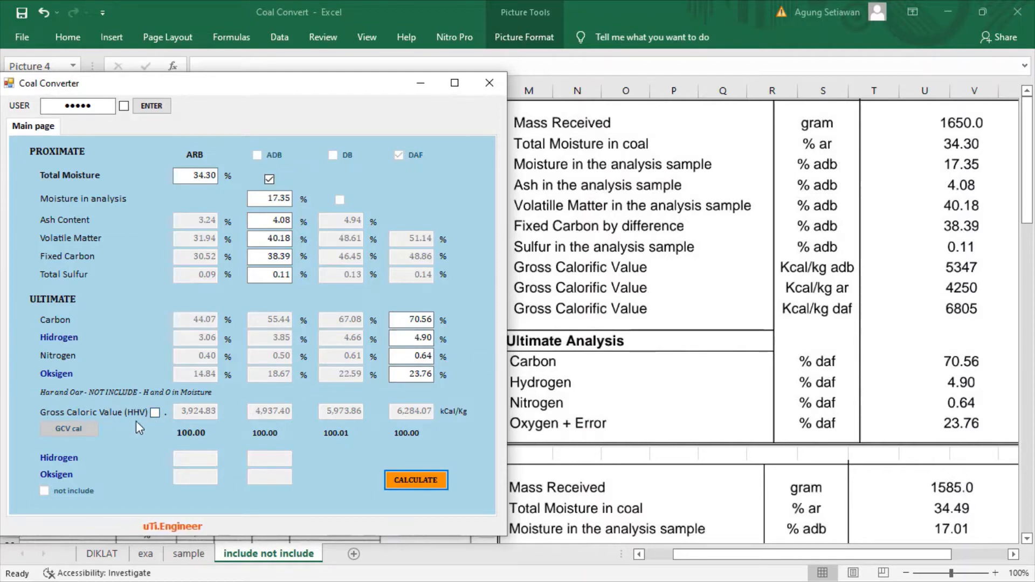
- Enable manual entry of the gross calorific value, set it to 5347 kCal/kg on ADB and calculate its other bases
{"action": "left_click", "coordinate": [155, 413]}
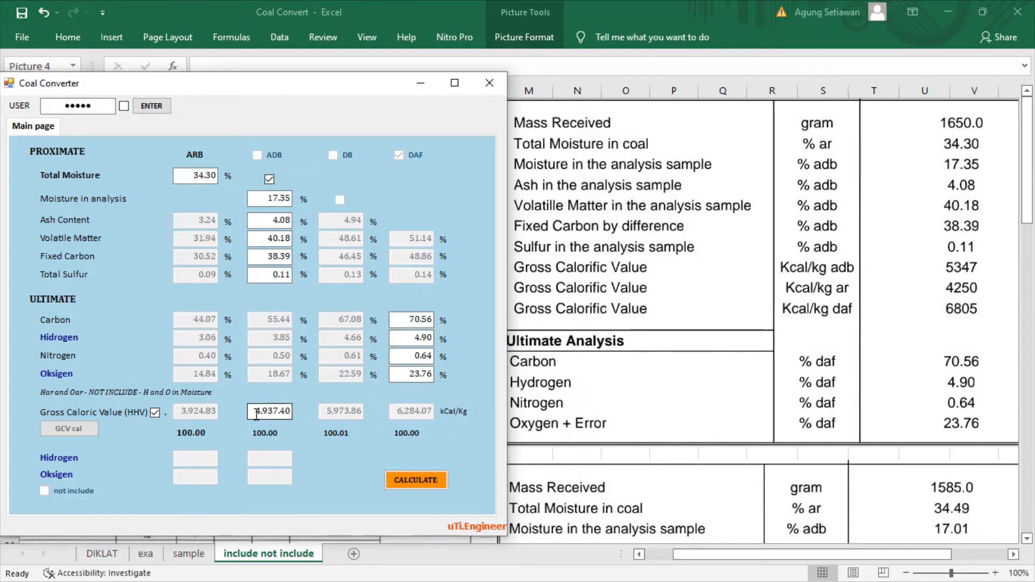
{"action": "left_click_drag", "start_coordinate": [256, 413], "coordinate": [297, 420]}
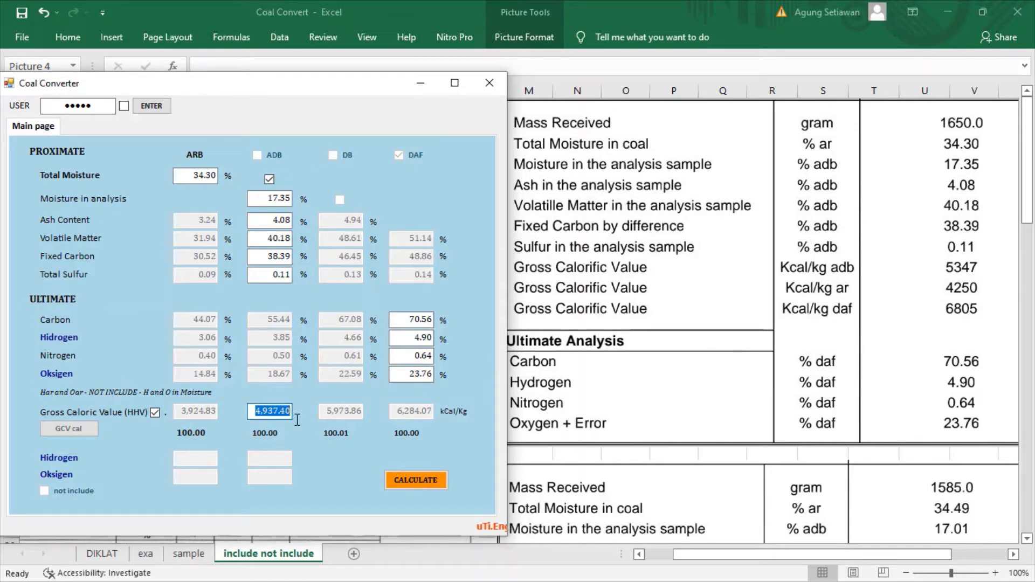
{"action": "type", "text": "5347"}
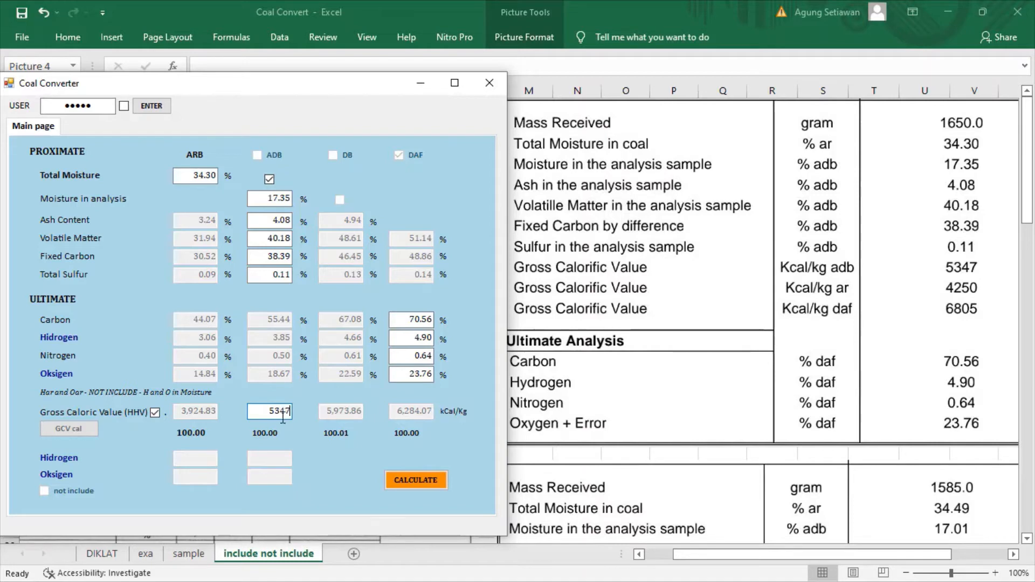
{"action": "left_click", "coordinate": [84, 434]}
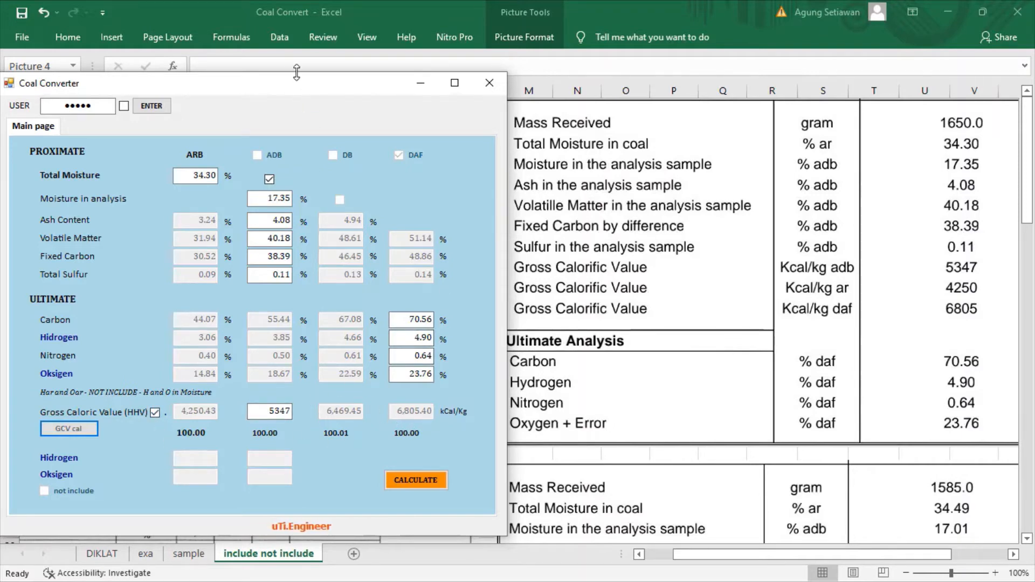
- Arrange the converter beside the sample table with 30.63 % total moisture, keeping the table's parameter names and result columns in view
{"action": "left_click_drag", "start_coordinate": [294, 84], "coordinate": [426, 100]}
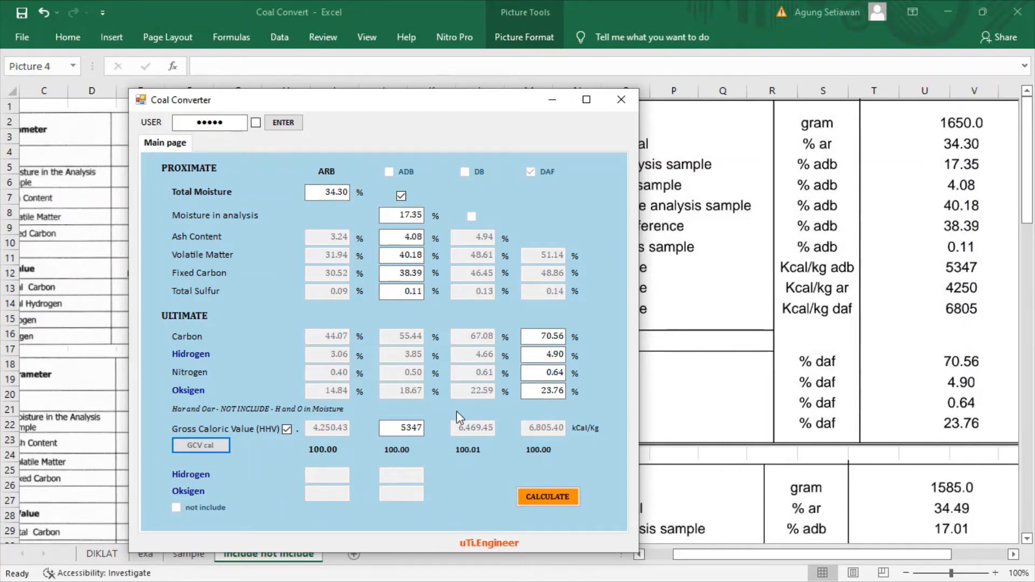
{"action": "left_click_drag", "start_coordinate": [375, 100], "coordinate": [399, 101]}
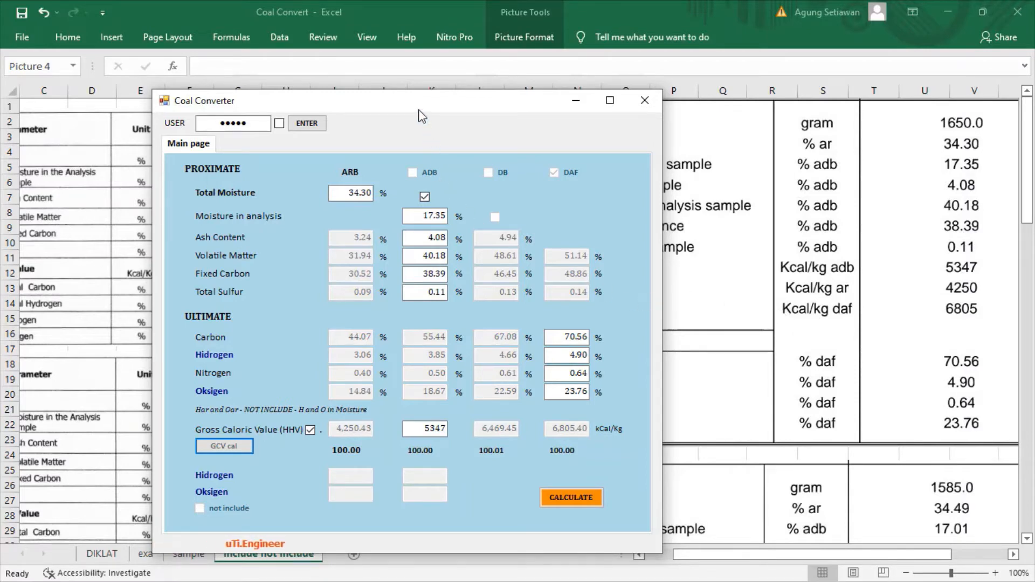
{"action": "left_click_drag", "start_coordinate": [422, 108], "coordinate": [532, 101]}
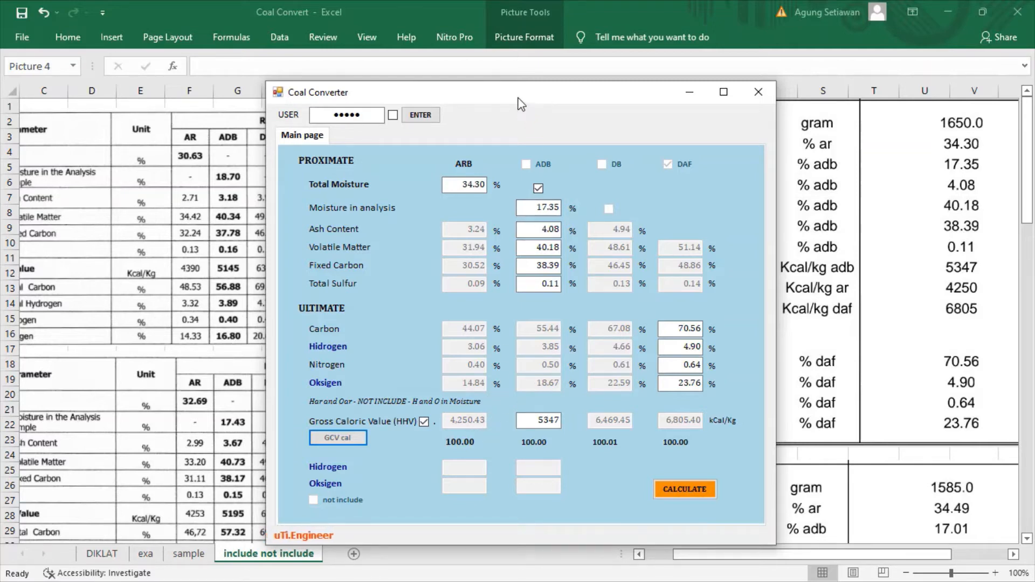
{"action": "left_click_drag", "start_coordinate": [520, 104], "coordinate": [361, 102]}
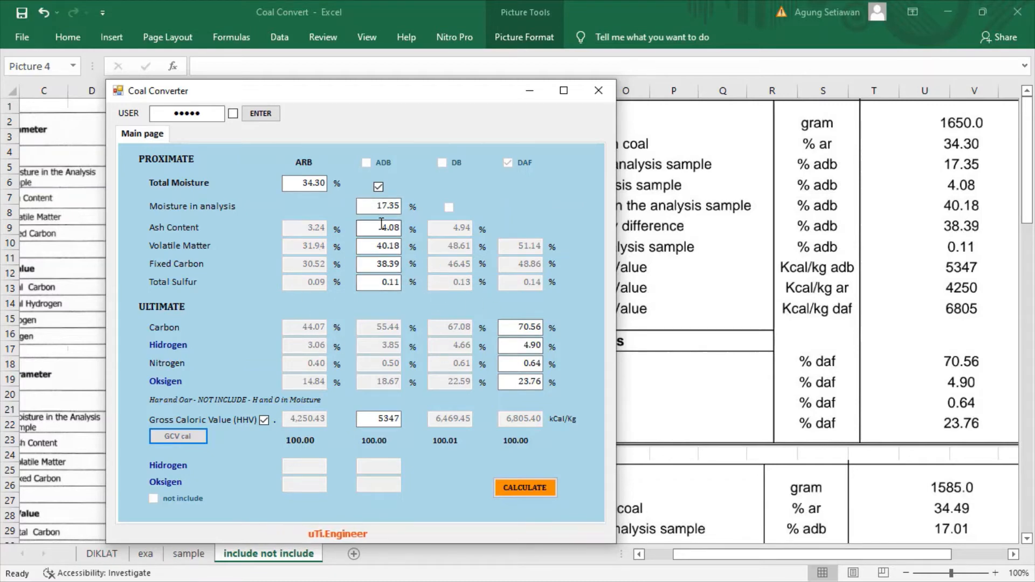
{"action": "left_click_drag", "start_coordinate": [351, 100], "coordinate": [683, 100]}
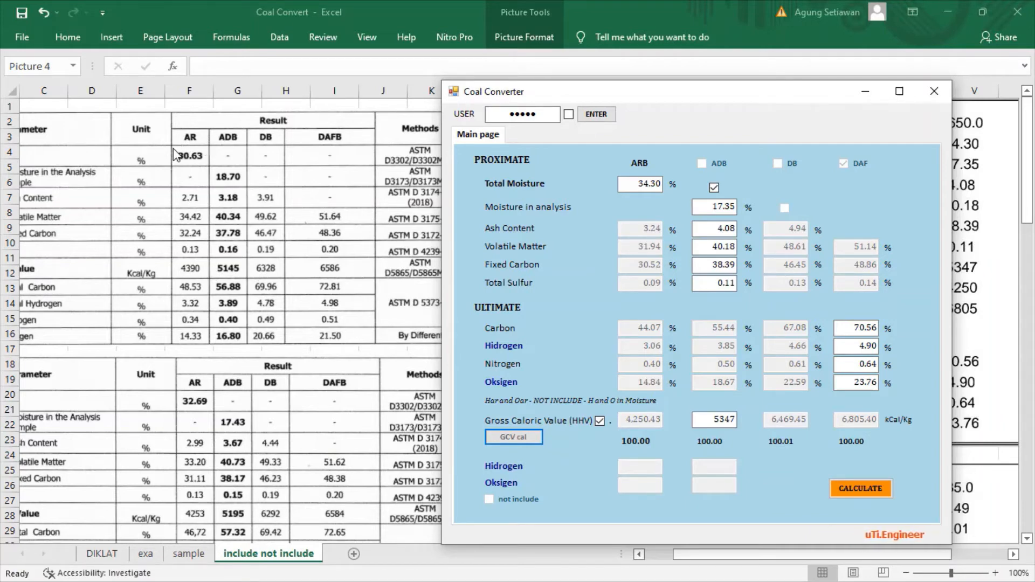
{"action": "left_click", "coordinate": [447, 413]}
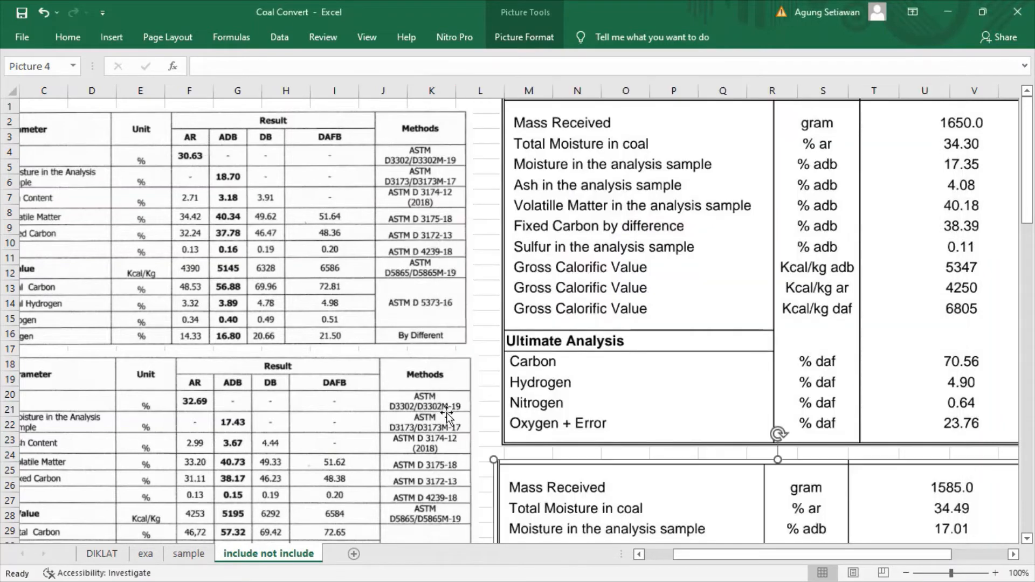
{"action": "left_click_drag", "start_coordinate": [763, 553], "coordinate": [641, 548]}
{"action": "key", "text": "alt+Tab"}
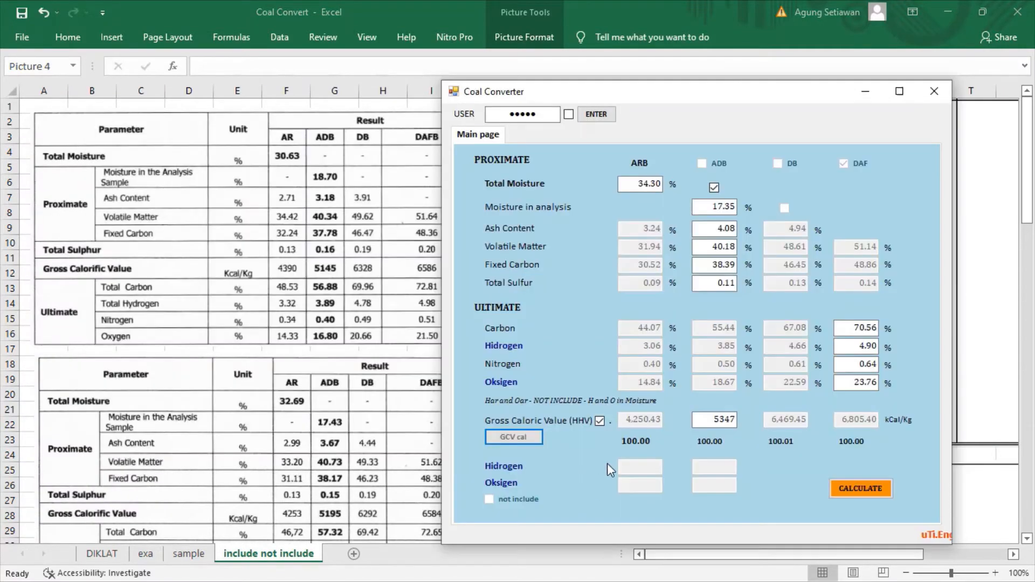
{"action": "left_click_drag", "start_coordinate": [677, 101], "coordinate": [720, 105]}
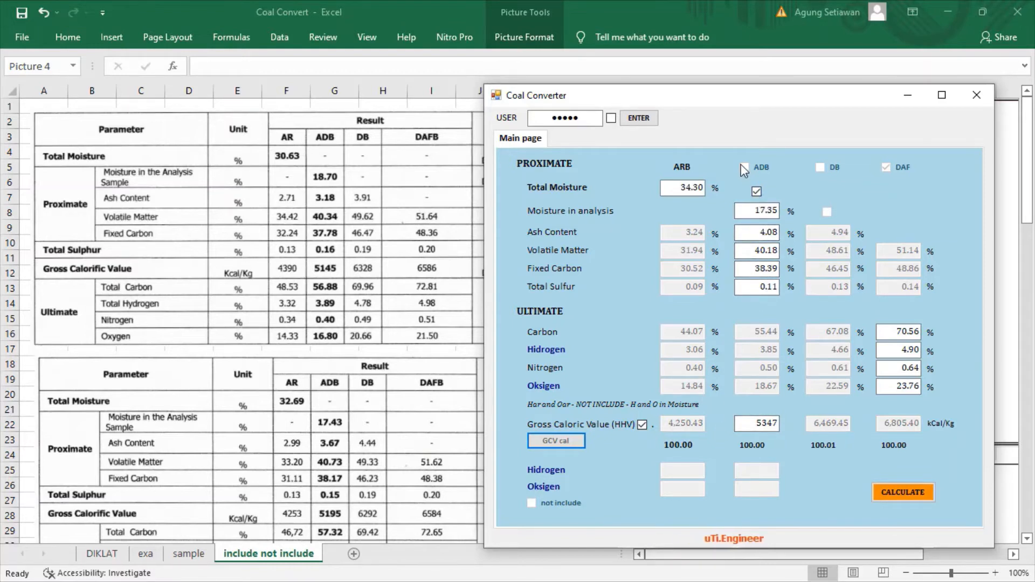
- Clear the previous mixed ADB and DAF entry, choose DB as the input basis and disable manual gross calorific value entry
{"action": "left_click", "coordinate": [758, 192]}
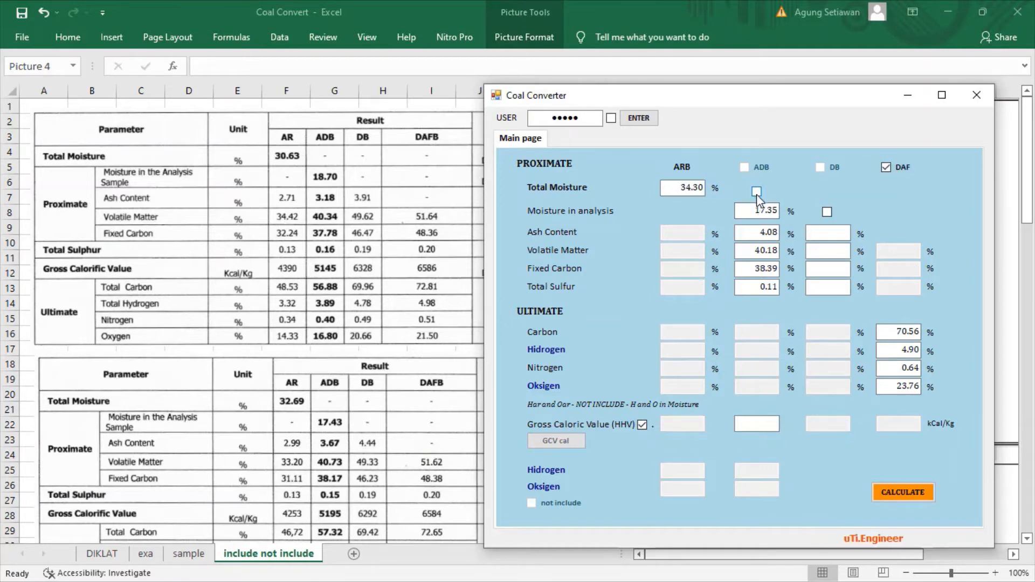
{"action": "left_click", "coordinate": [886, 167]}
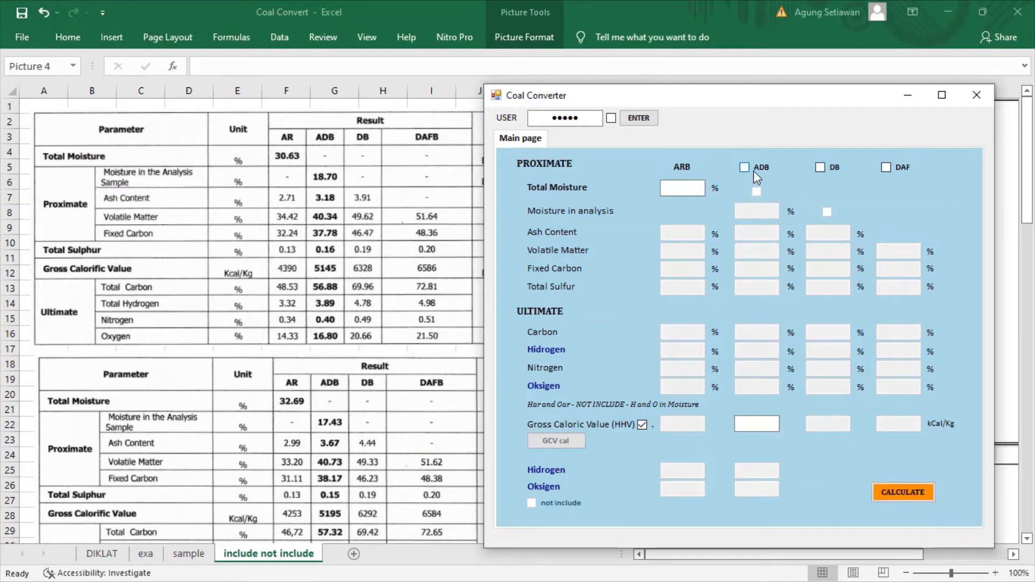
{"action": "left_click", "coordinate": [820, 170]}
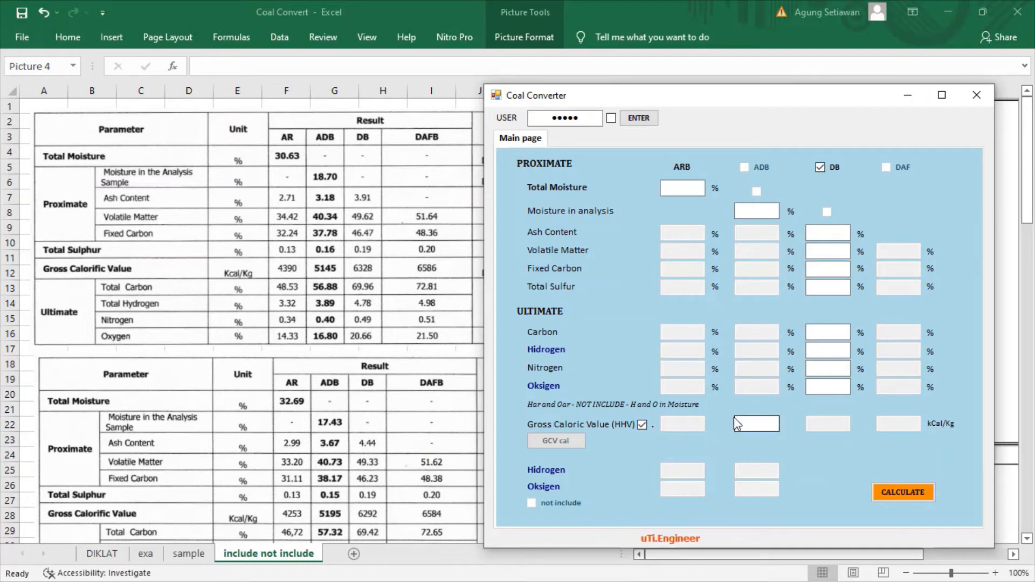
{"action": "left_click", "coordinate": [643, 428]}
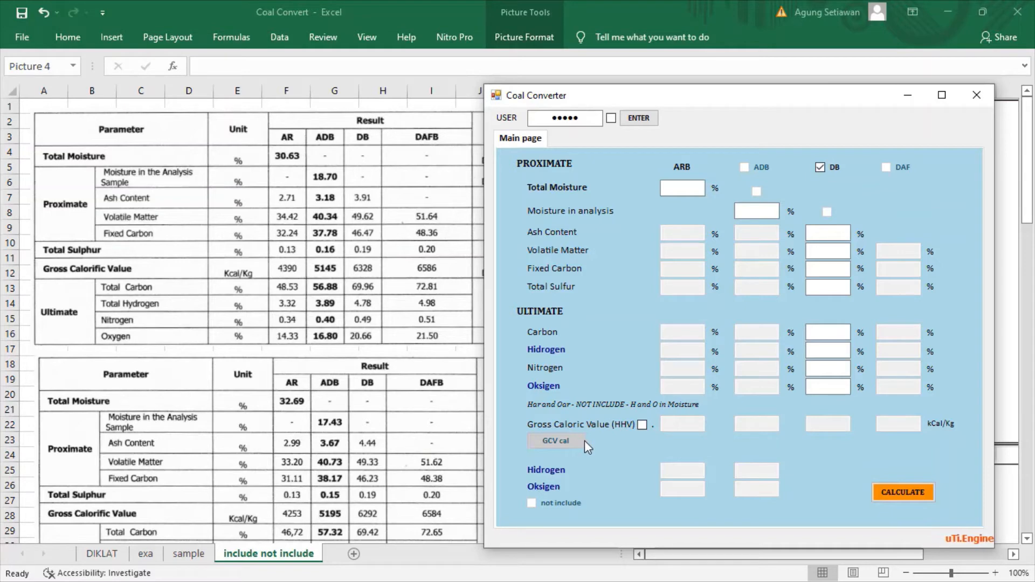
- Enter total moisture 30.63 % on ARB and moisture in analysis 18.70 % on ADB
{"action": "left_click", "coordinate": [814, 331]}
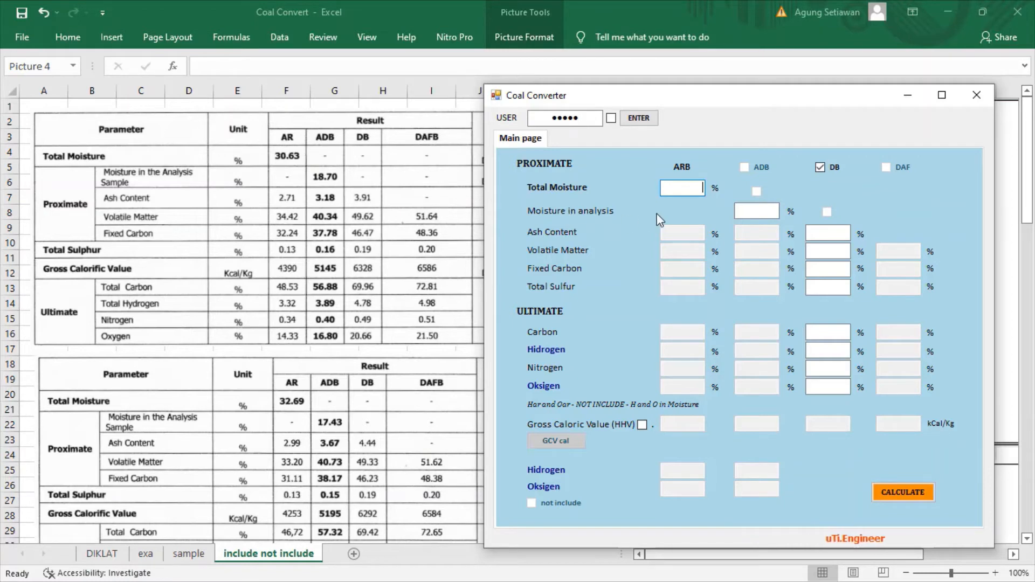
{"action": "type", "text": "30.63"}
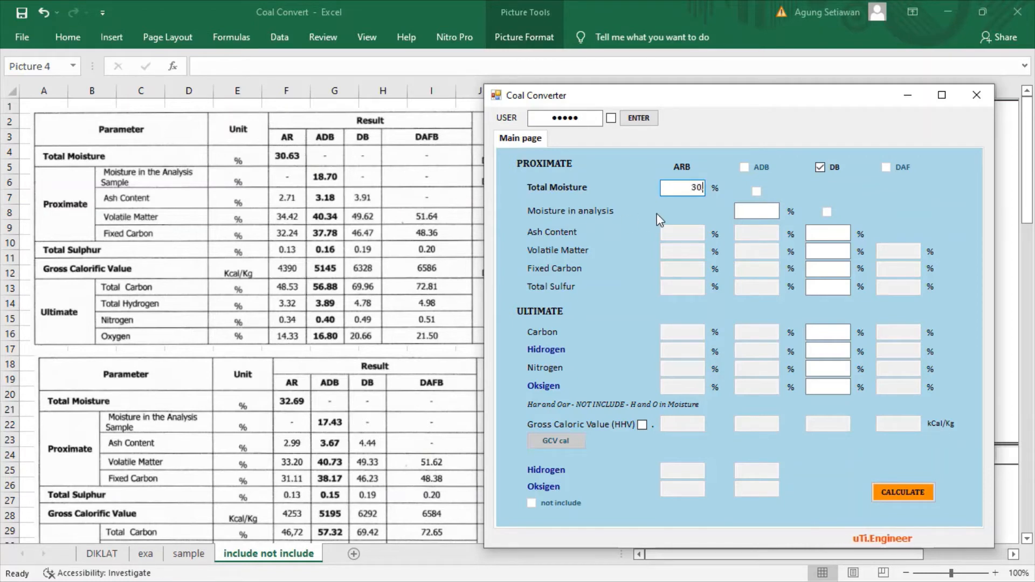
{"action": "left_click", "coordinate": [765, 212]}
{"action": "type", "text": "1"}
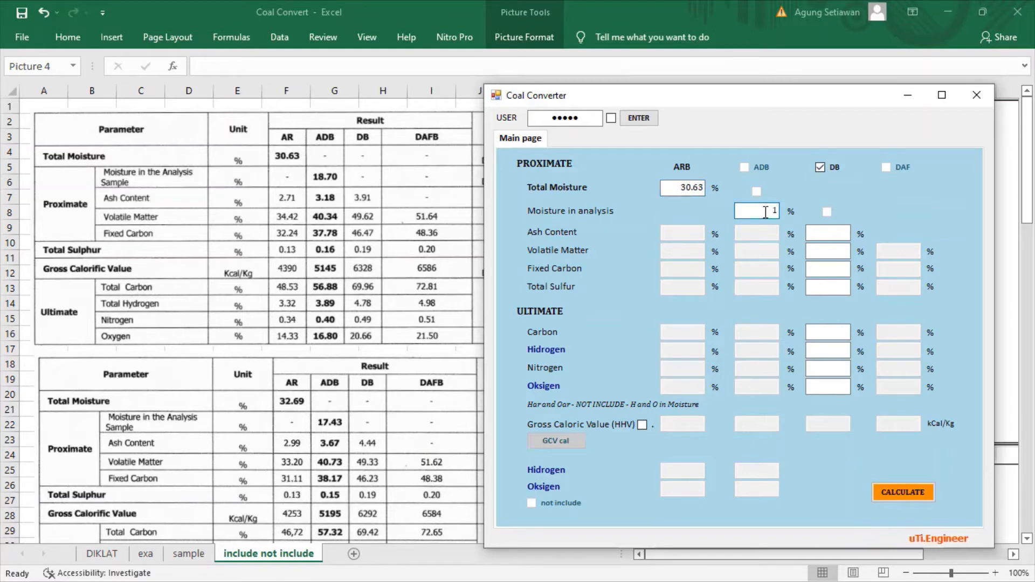
{"action": "type", "text": "8."}
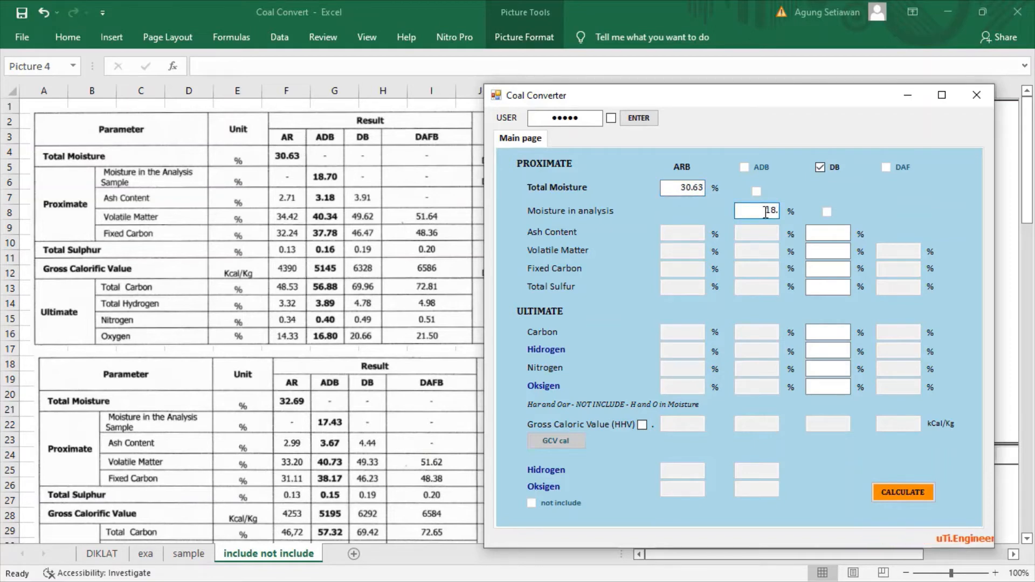
{"action": "type", "text": "70"}
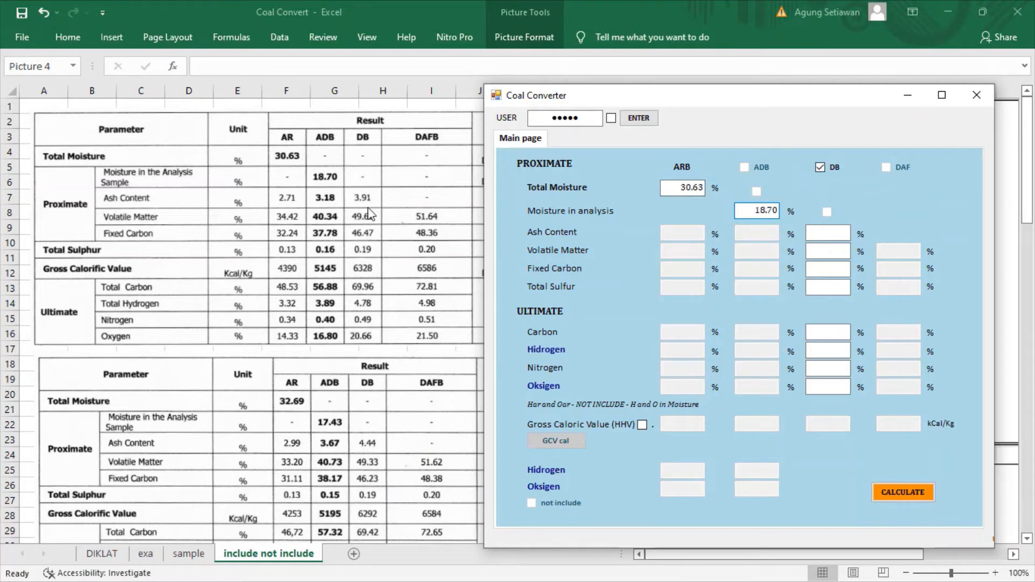
- Enter the DB ash content as 3.91 % and volatile matter as 49.62 %
{"action": "left_click", "coordinate": [841, 237]}
{"action": "type", "text": "3.9"}
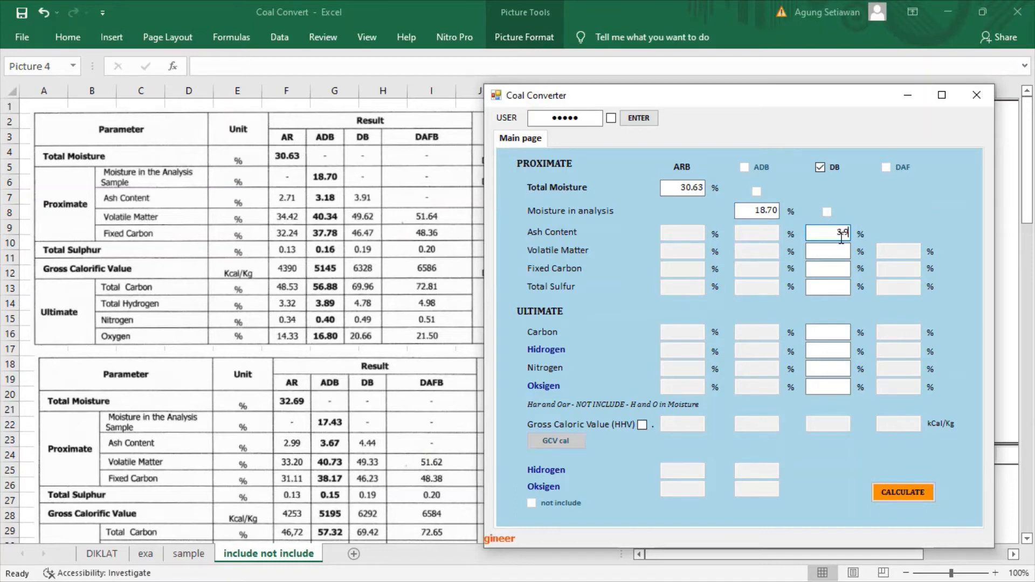
{"action": "type", "text": "1"}
{"action": "left_click", "coordinate": [840, 249]}
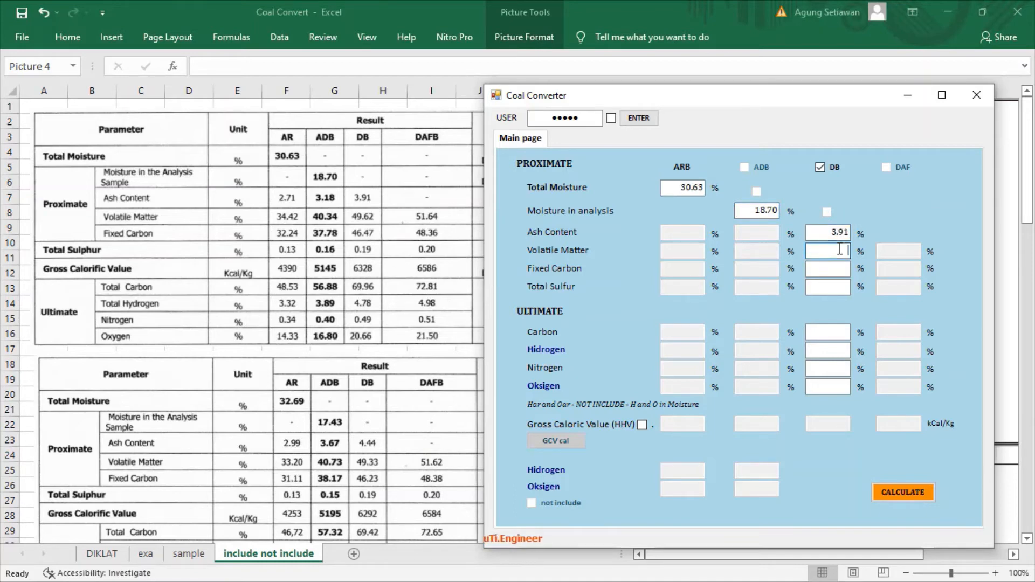
{"action": "type", "text": "49"}
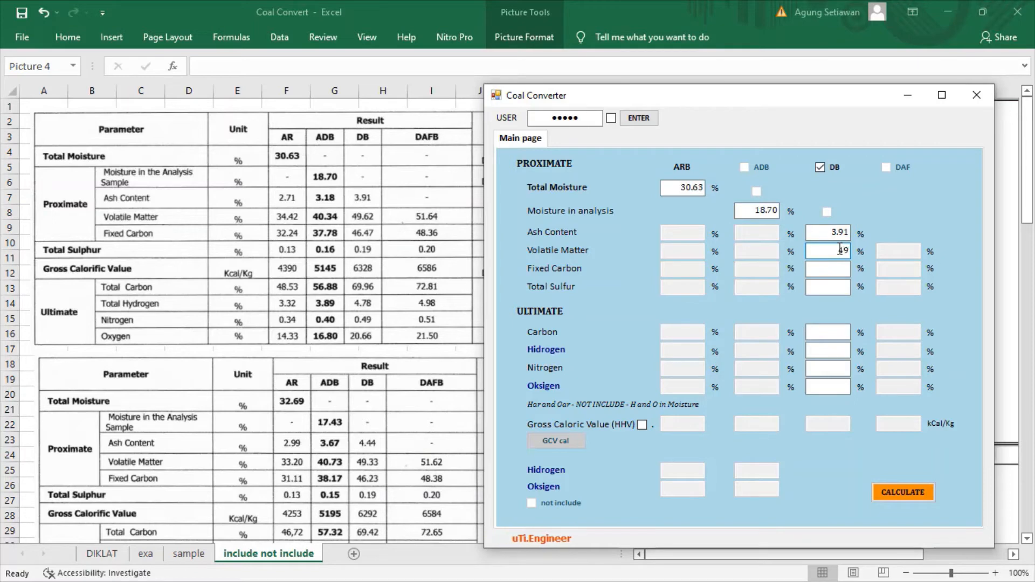
{"action": "type", "text": ".62"}
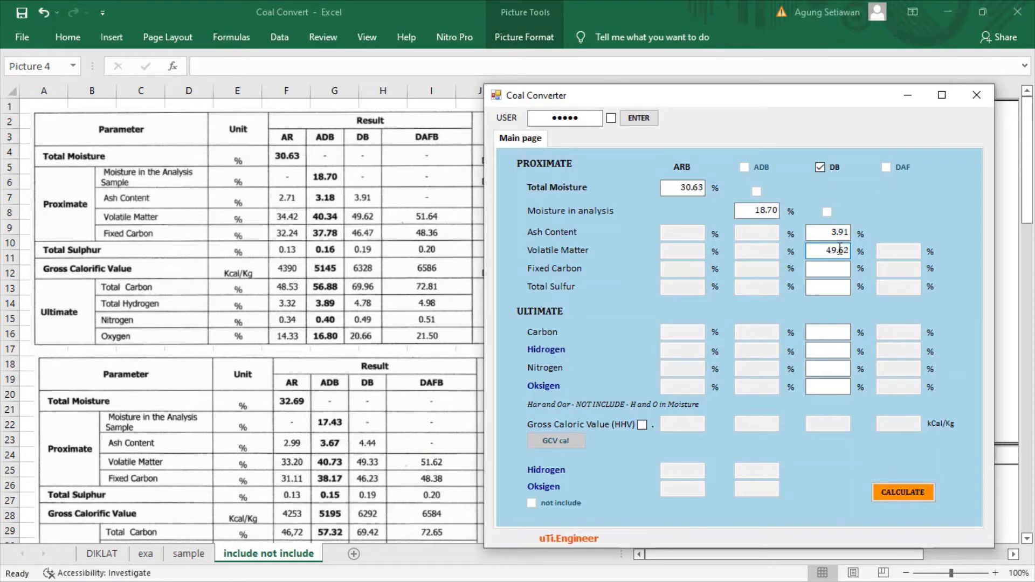
- Enter the DB fixed carbon as 46.47 % and total sulfur as 0.19 %
{"action": "left_click", "coordinate": [830, 271]}
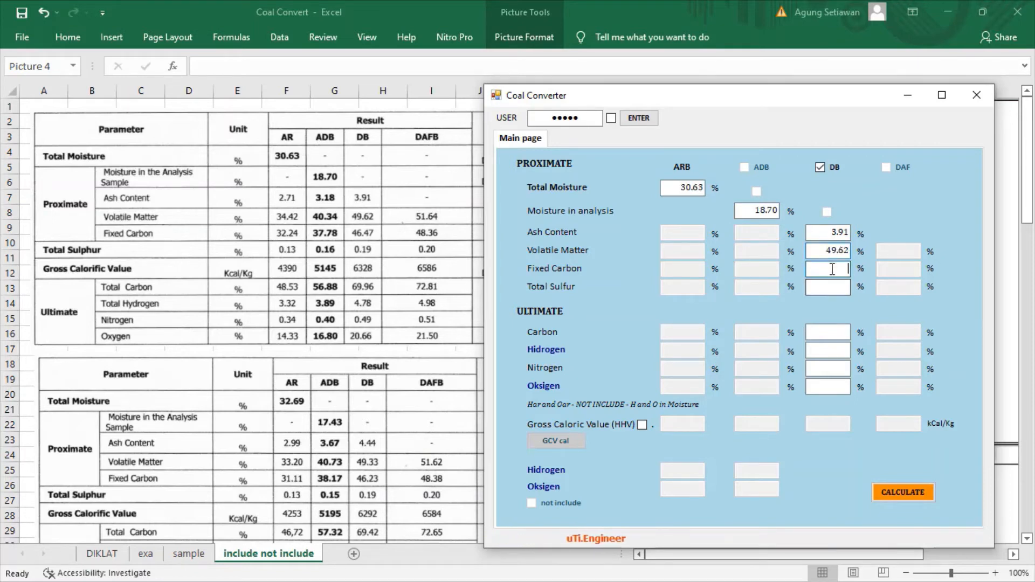
{"action": "type", "text": "46"}
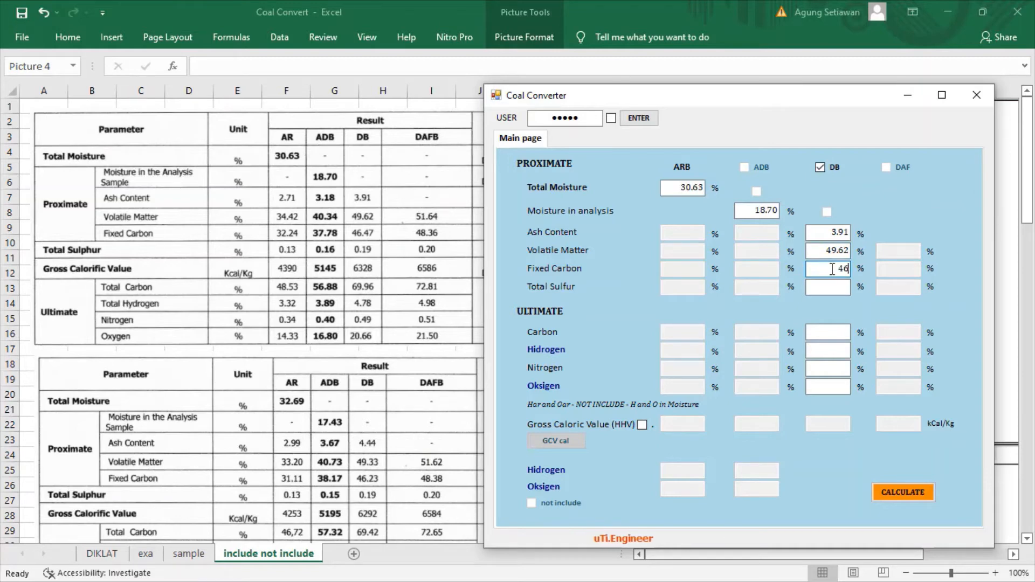
{"action": "type", "text": ".47"}
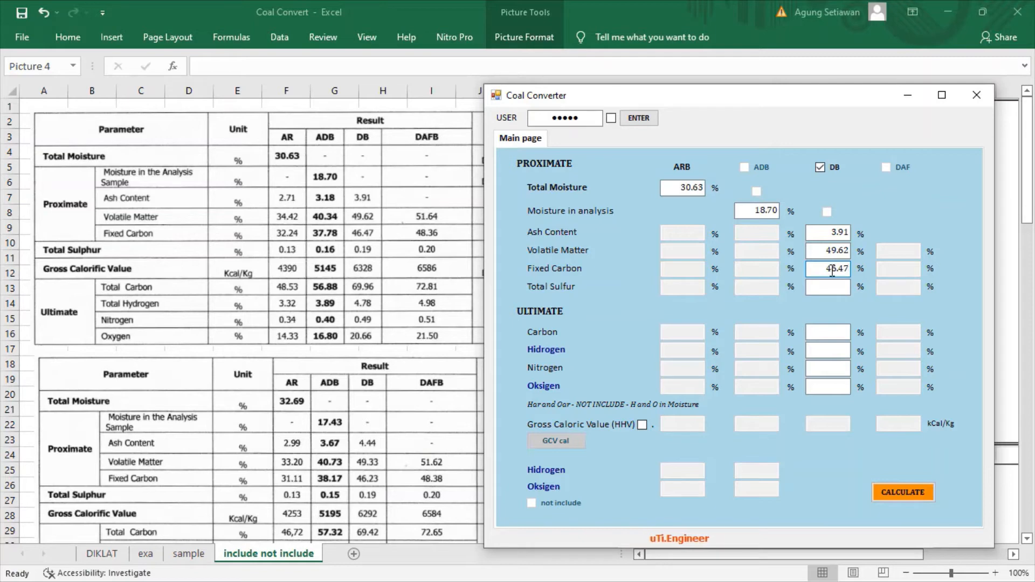
{"action": "left_click", "coordinate": [828, 287]}
{"action": "type", "text": "0.19"}
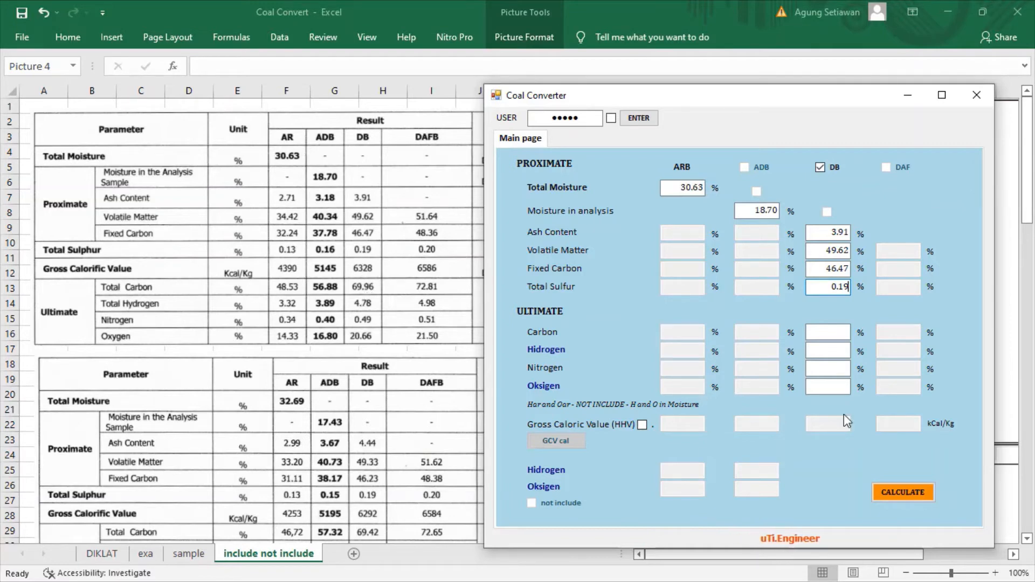
- Enter the DB ultimate analysis carbon as 69.96 % and hydrogen as 4.78 %
{"action": "left_click", "coordinate": [832, 333]}
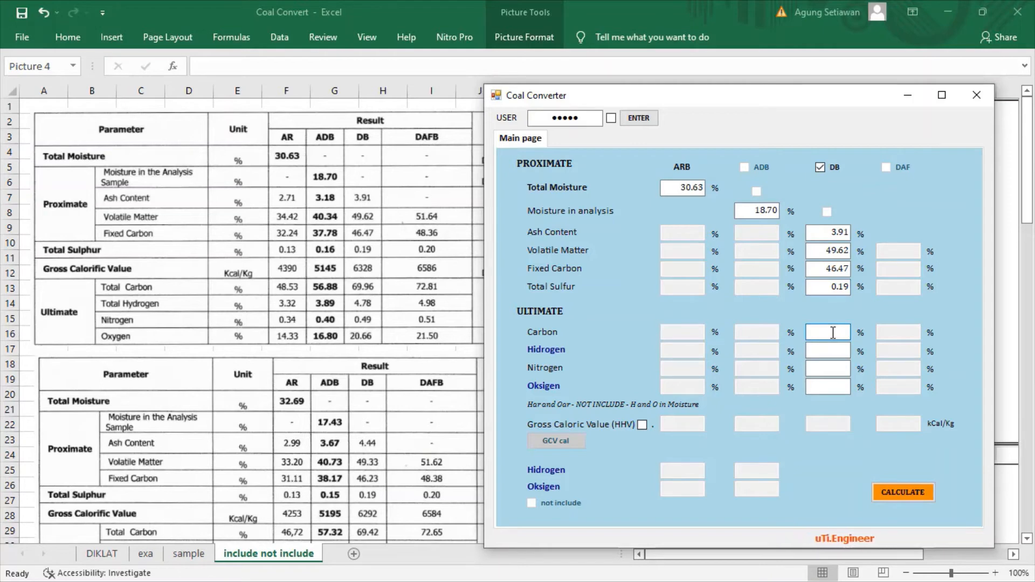
{"action": "type", "text": "69.96"}
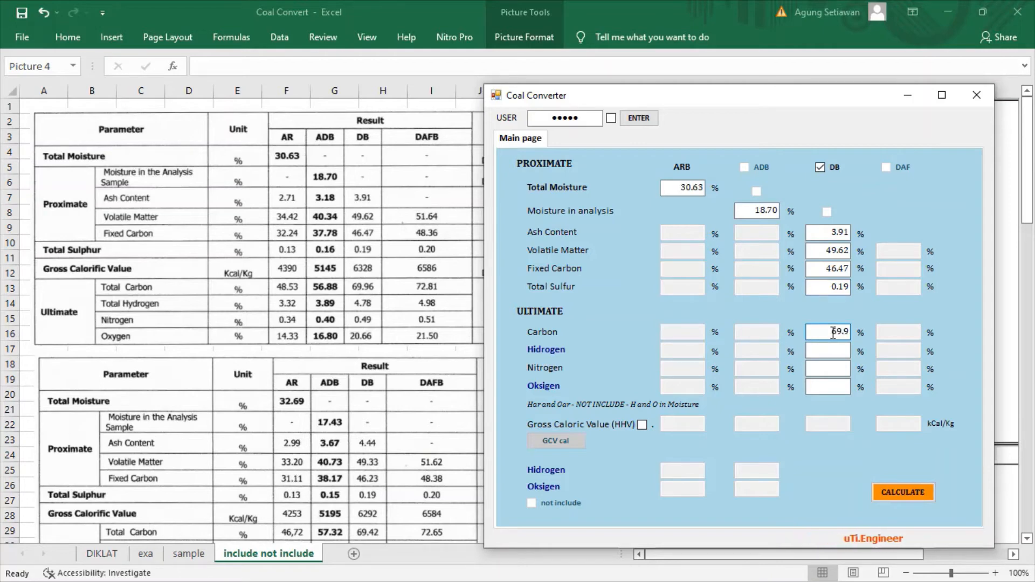
{"action": "left_click", "coordinate": [838, 356]}
{"action": "type", "text": "4."}
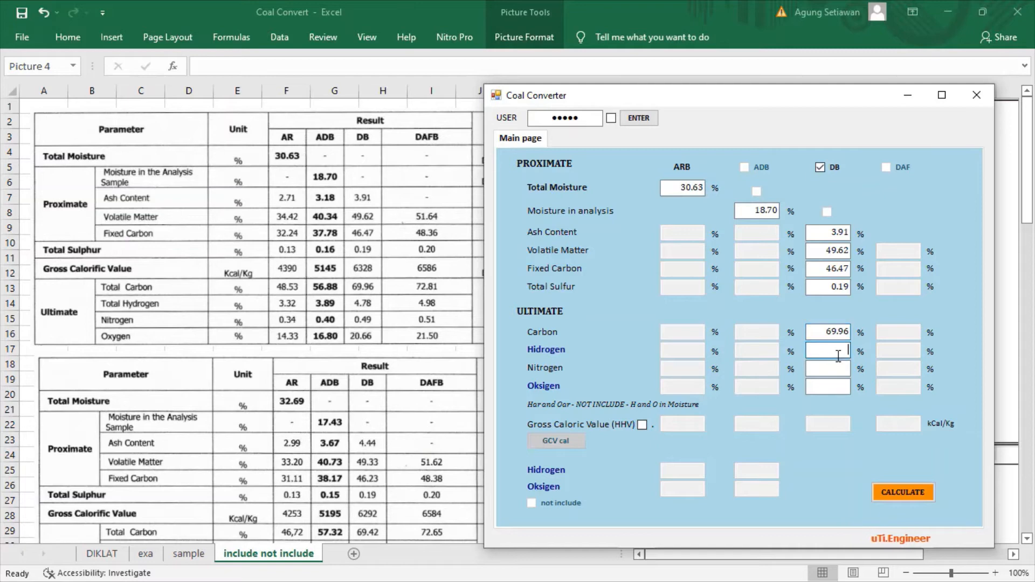
{"action": "type", "text": "7"}
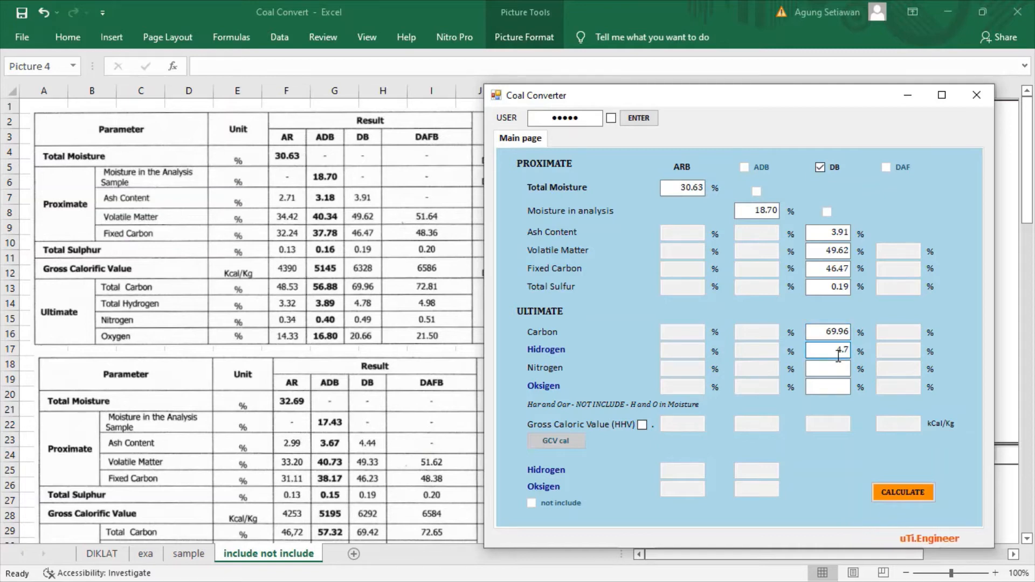
{"action": "type", "text": "8"}
- Enter the DB nitrogen as 0.49 % and oxygen as 20.66 %, and calculate the values for the other bases
{"action": "left_click", "coordinate": [839, 371]}
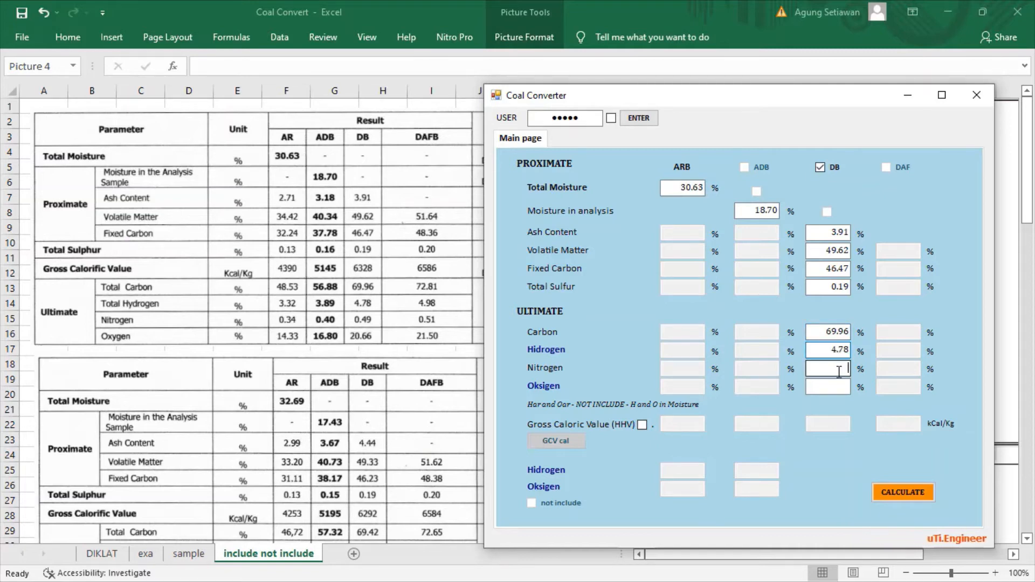
{"action": "type", "text": "0.4"}
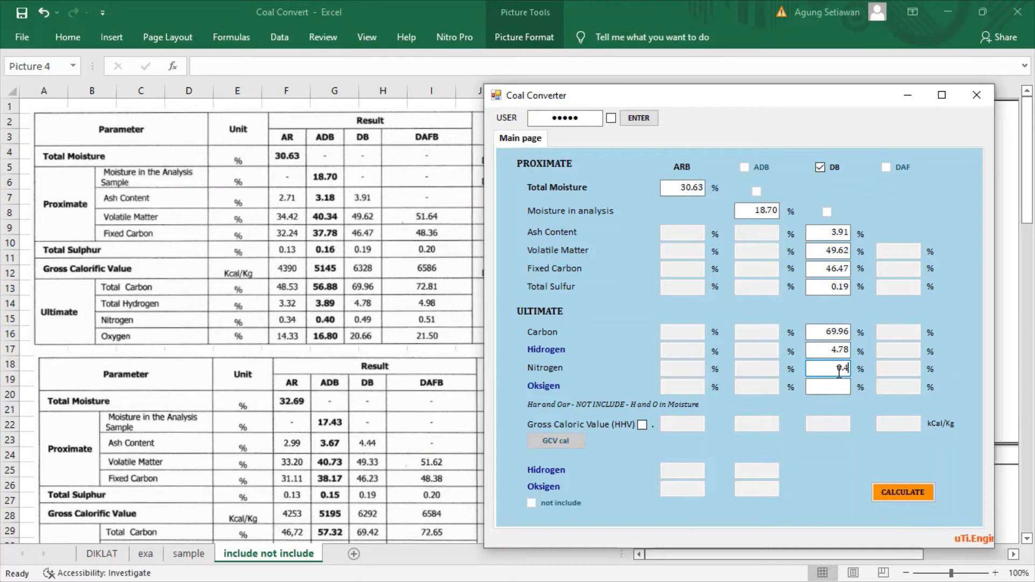
{"action": "type", "text": "9"}
{"action": "left_click", "coordinate": [837, 386]}
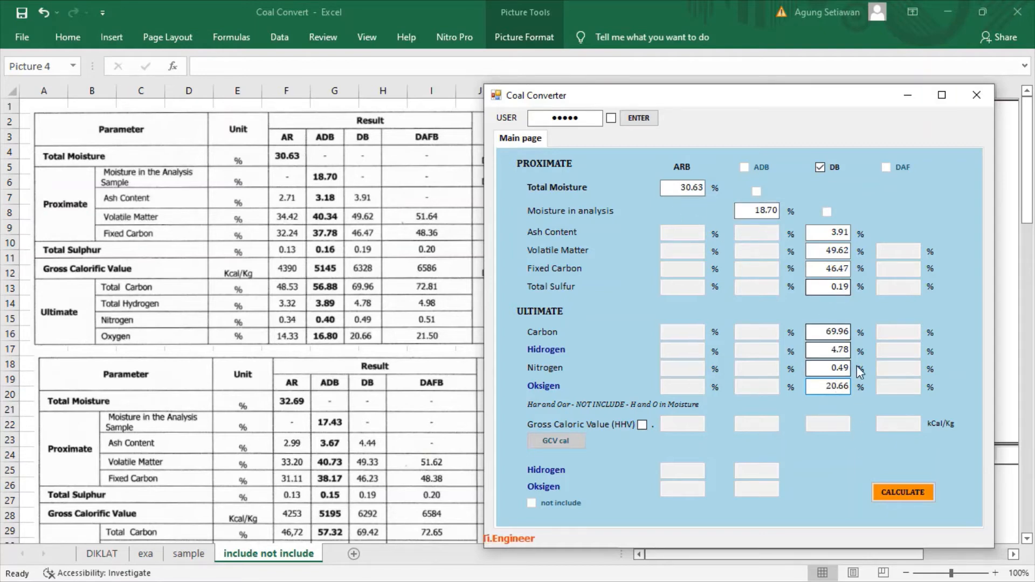
{"action": "left_click", "coordinate": [904, 494]}
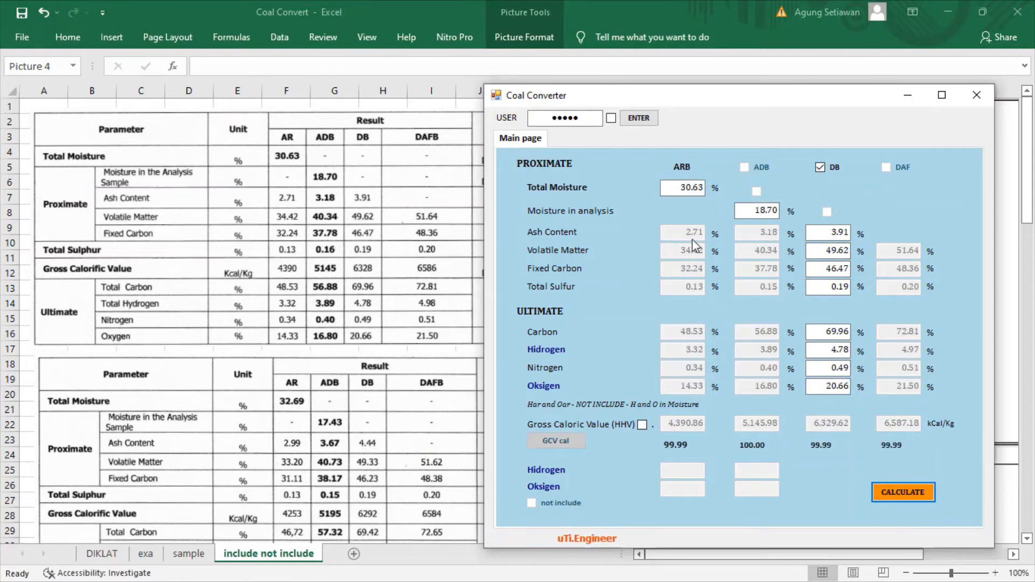
- Compare the converted results with the sample tables, and switch manual gross calorific value entry on and off again
{"action": "left_click_drag", "start_coordinate": [710, 103], "coordinate": [608, 89]}
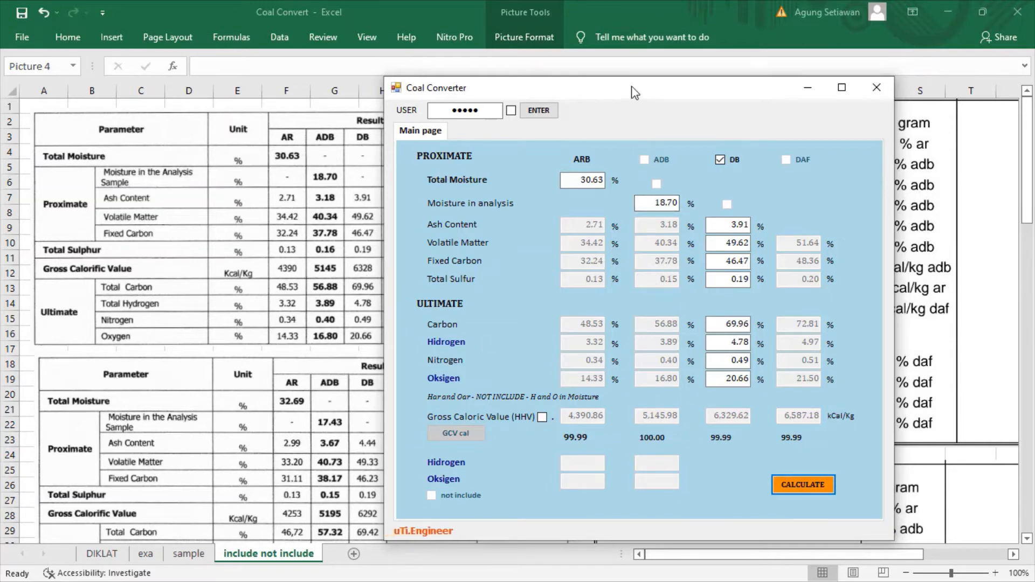
{"action": "left_click_drag", "start_coordinate": [633, 91], "coordinate": [673, 93]}
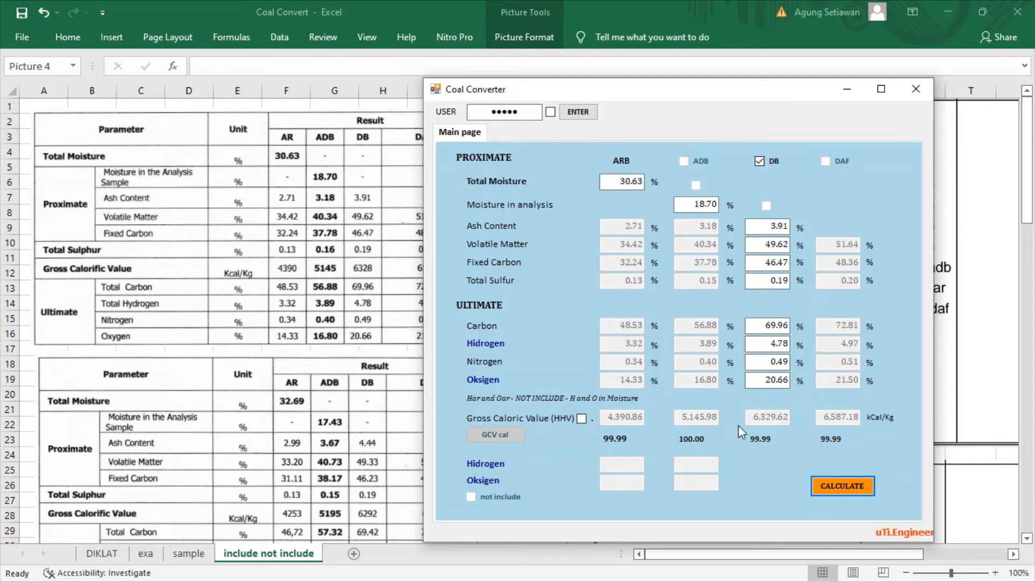
{"action": "left_click_drag", "start_coordinate": [769, 102], "coordinate": [479, 109]}
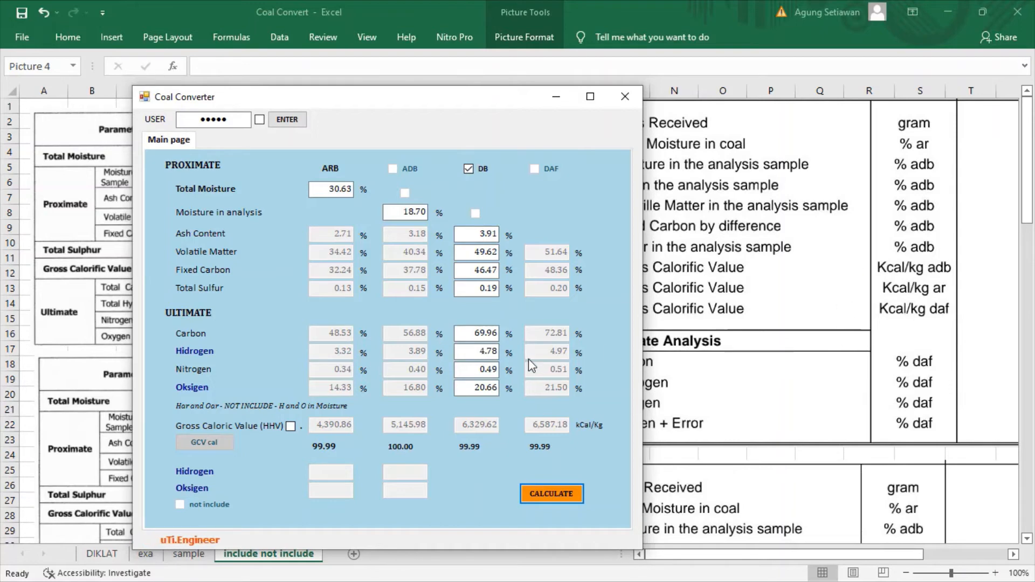
{"action": "left_click", "coordinate": [293, 429]}
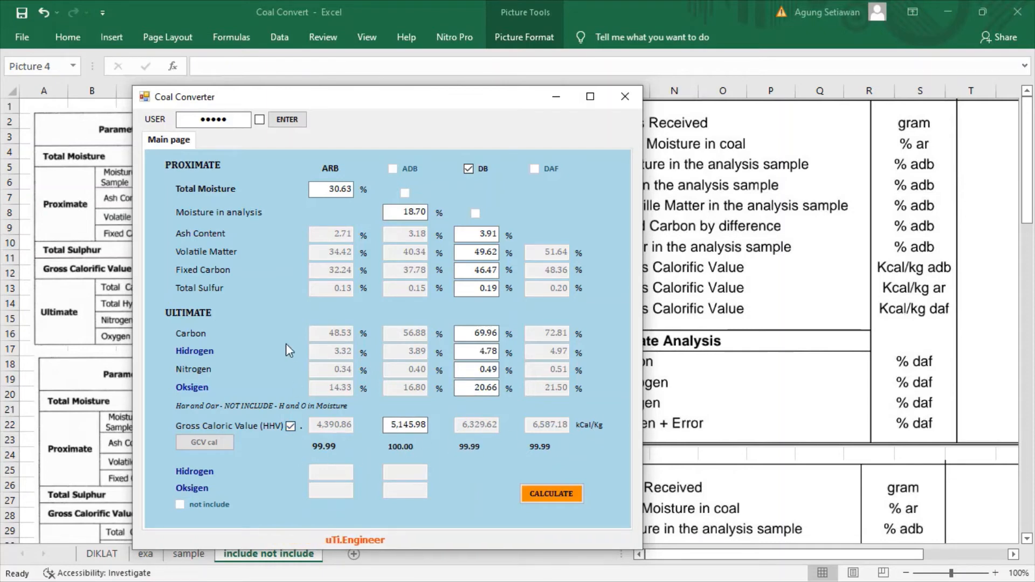
{"action": "left_click", "coordinate": [291, 427]}
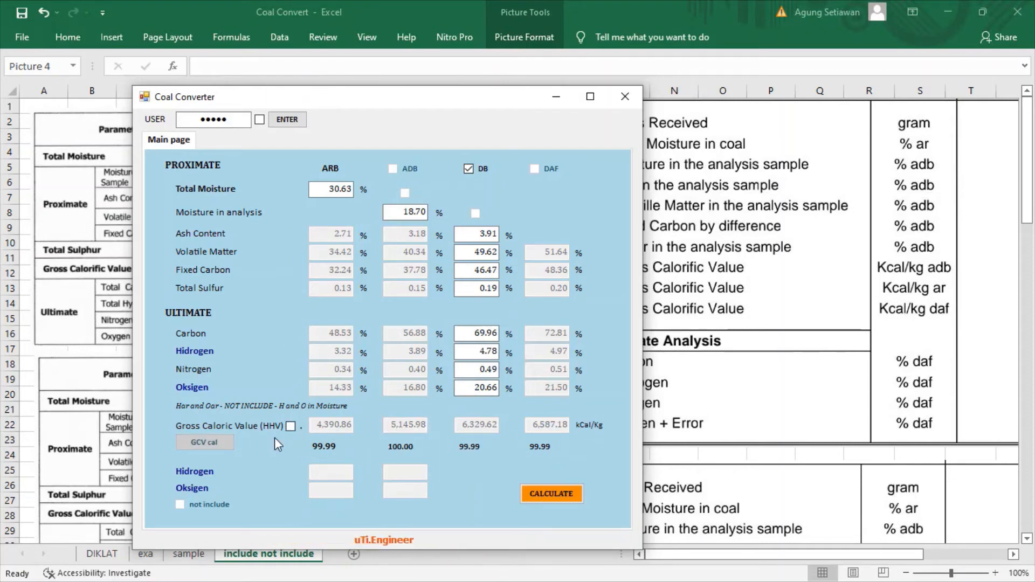
- Locate the sample table below the four-basis tables that lists its proximate and ultimate analysis on ADB
{"action": "left_click_drag", "start_coordinate": [389, 107], "coordinate": [747, 99]}
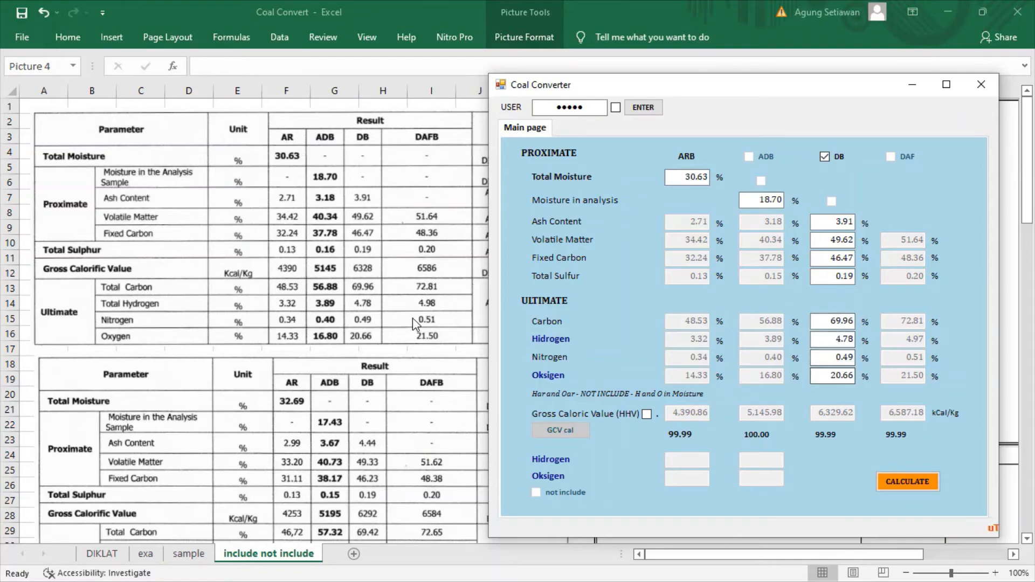
{"action": "scroll", "coordinate": [412, 324], "scroll_direction": "down", "scroll_amount": 2}
{"action": "scroll", "coordinate": [408, 313], "scroll_direction": "down", "scroll_amount": 1}
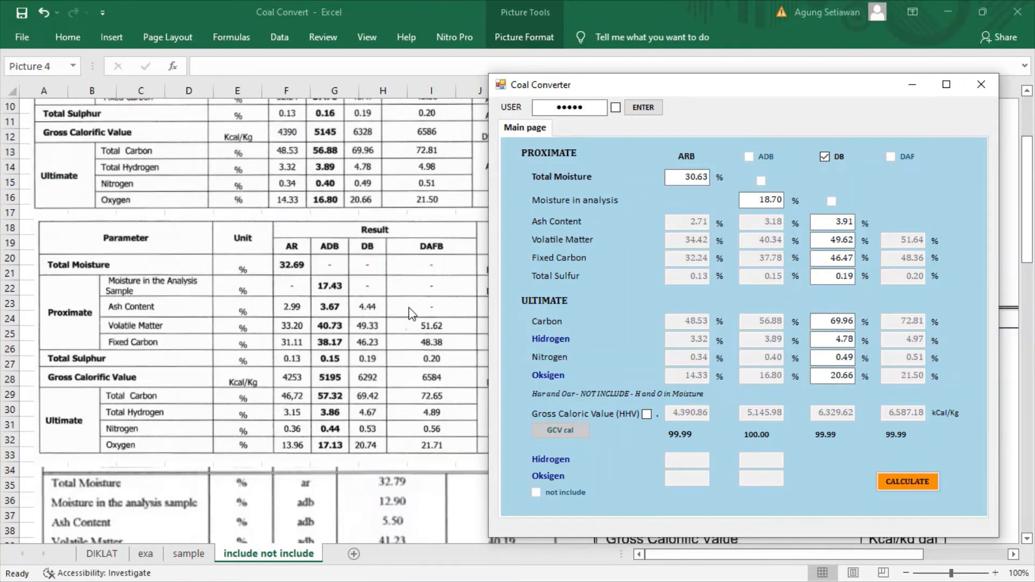
{"action": "scroll", "coordinate": [411, 313], "scroll_direction": "down", "scroll_amount": 3}
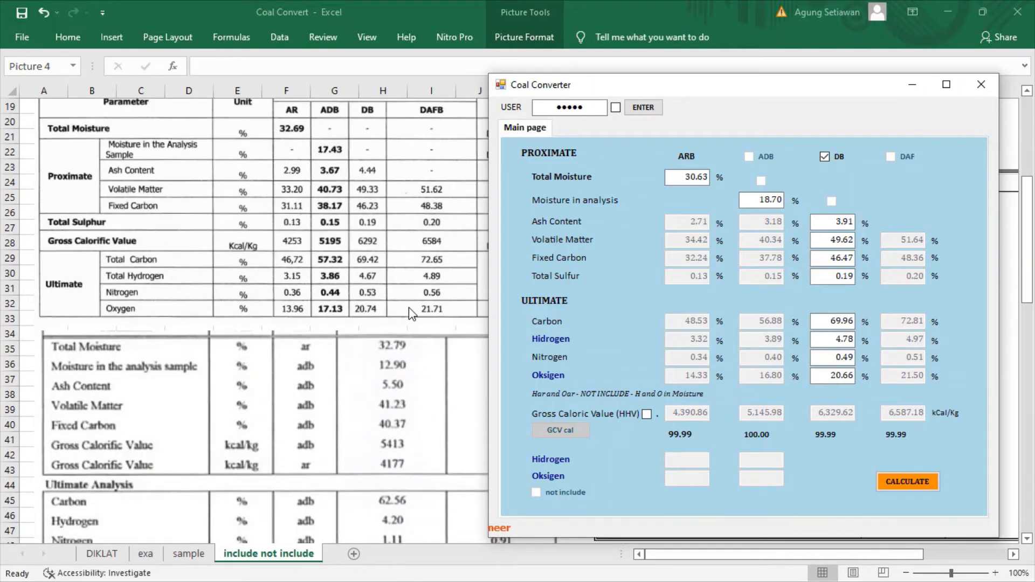
{"action": "scroll", "coordinate": [411, 312], "scroll_direction": "up", "scroll_amount": 2}
{"action": "scroll", "coordinate": [412, 293], "scroll_direction": "down", "scroll_amount": 1}
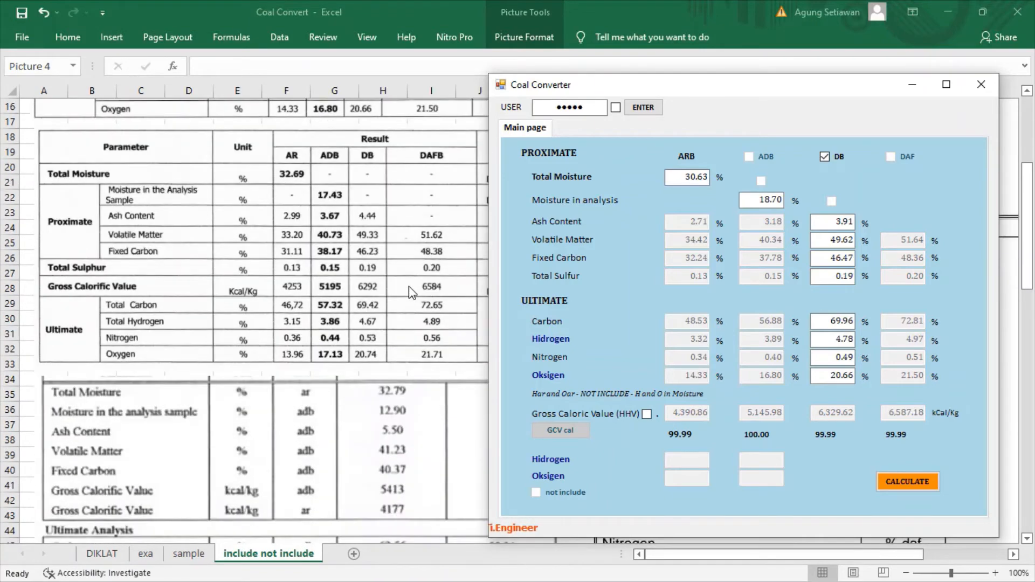
{"action": "scroll", "coordinate": [412, 293], "scroll_direction": "down", "scroll_amount": 4}
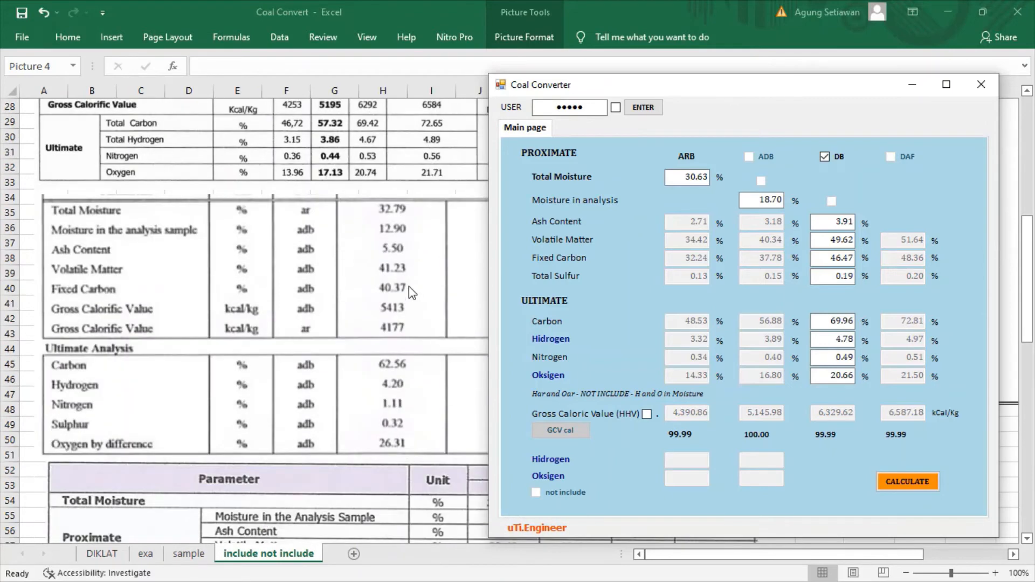
{"action": "scroll", "coordinate": [409, 286], "scroll_direction": "down", "scroll_amount": 2}
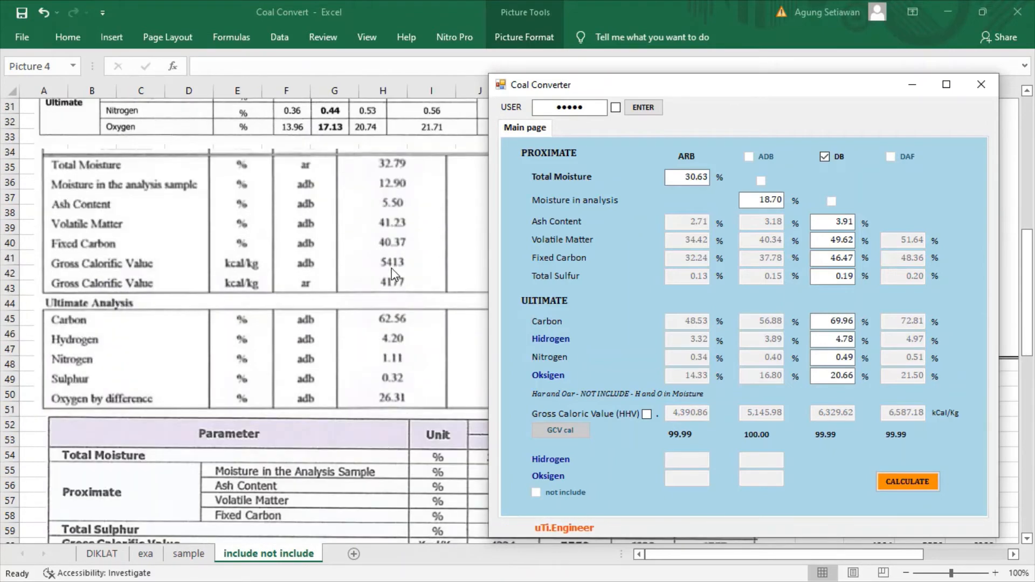
{"action": "scroll", "coordinate": [395, 274], "scroll_direction": "up", "scroll_amount": 1}
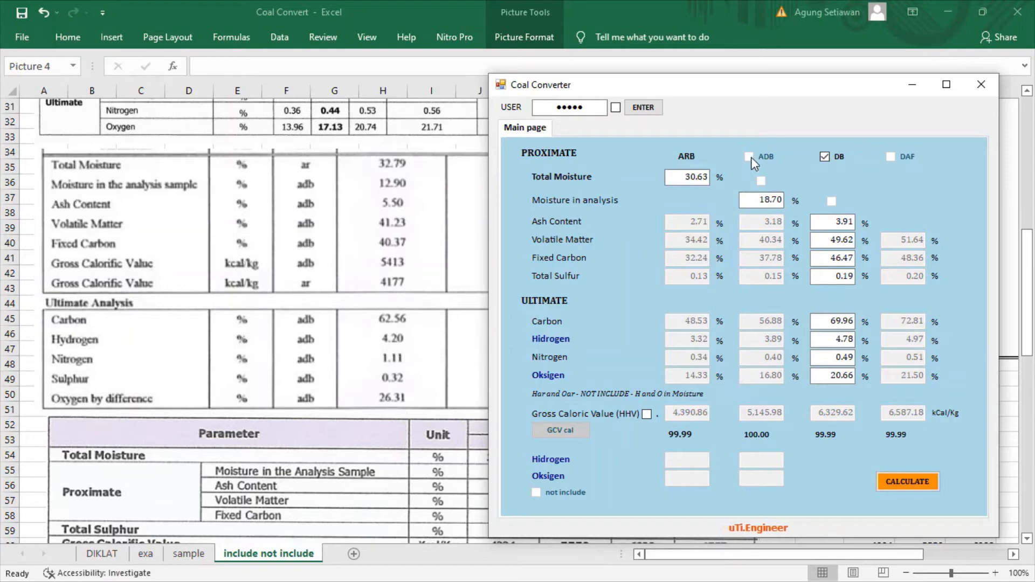
- Clear the DB entry, choose ADB as the input basis and place the converter window beside the sample table
{"action": "left_click", "coordinate": [824, 157]}
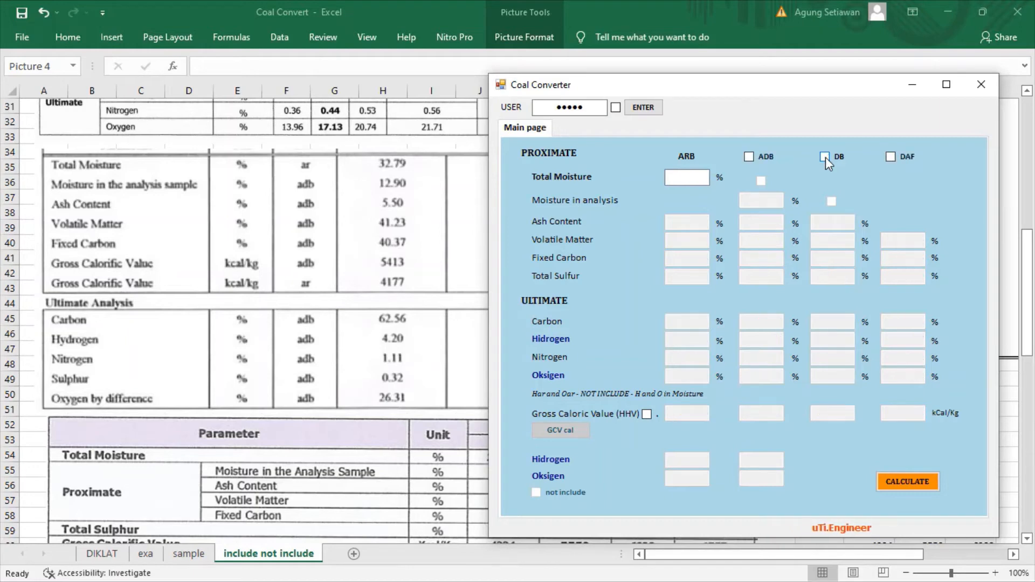
{"action": "left_click", "coordinate": [749, 157]}
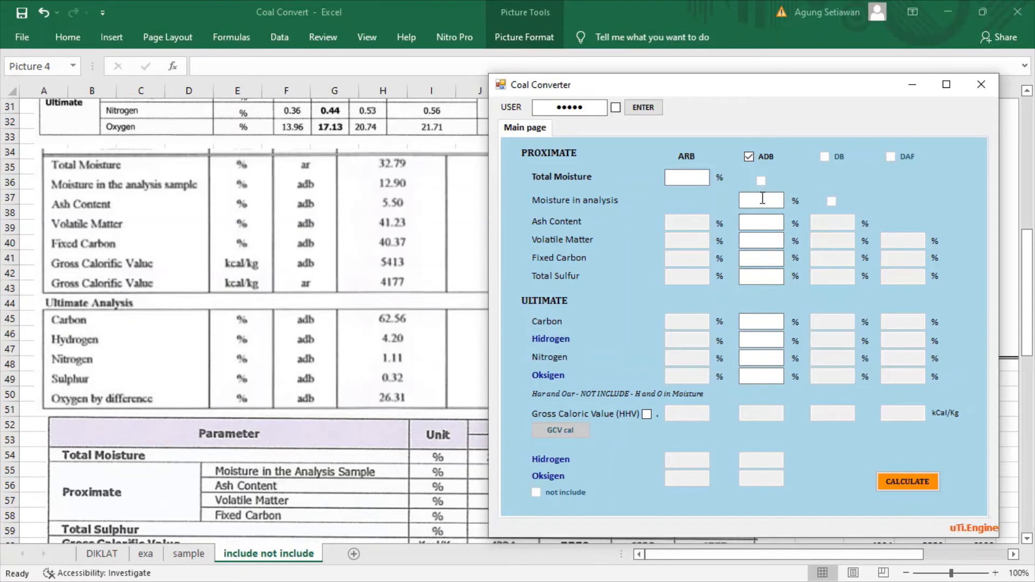
{"action": "left_click_drag", "start_coordinate": [742, 94], "coordinate": [791, 88]}
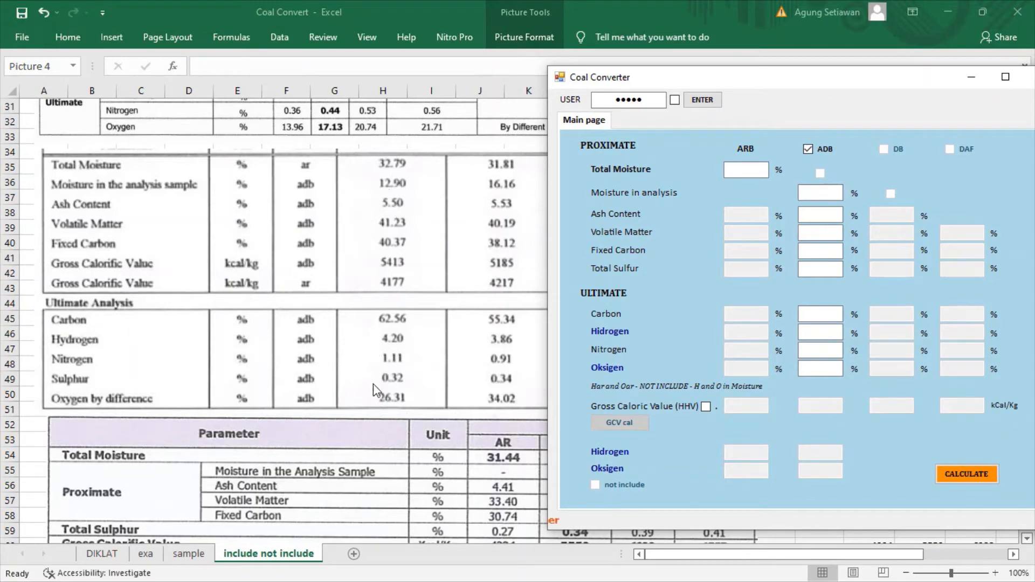
{"action": "left_click_drag", "start_coordinate": [762, 92], "coordinate": [671, 94]}
- Enter total moisture 32.79 % on ARB and moisture in analysis 12.90 % on ADB
{"action": "left_click", "coordinate": [654, 172]}
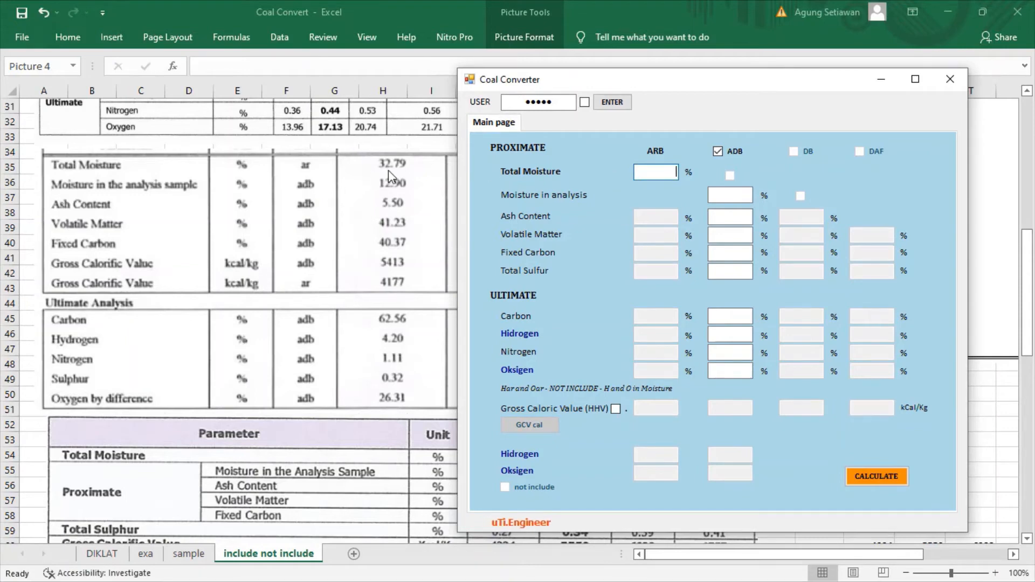
{"action": "type", "text": "32"}
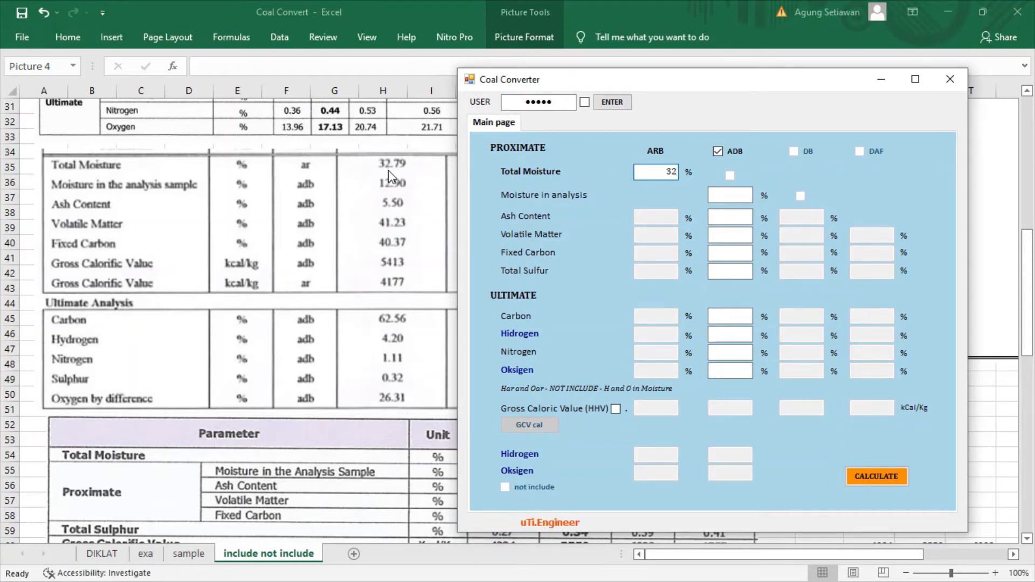
{"action": "type", "text": ".79"}
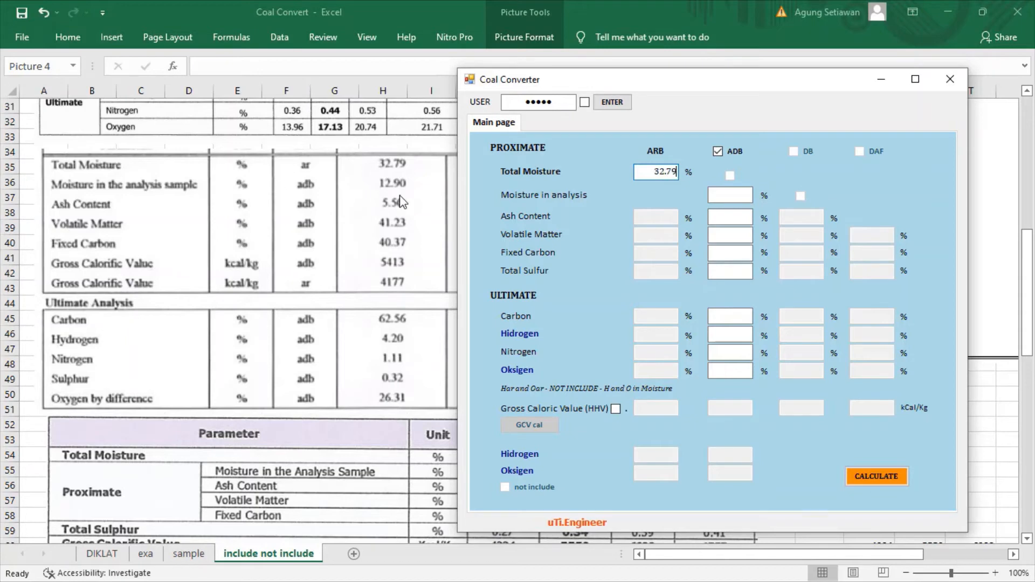
{"action": "left_click", "coordinate": [750, 195]}
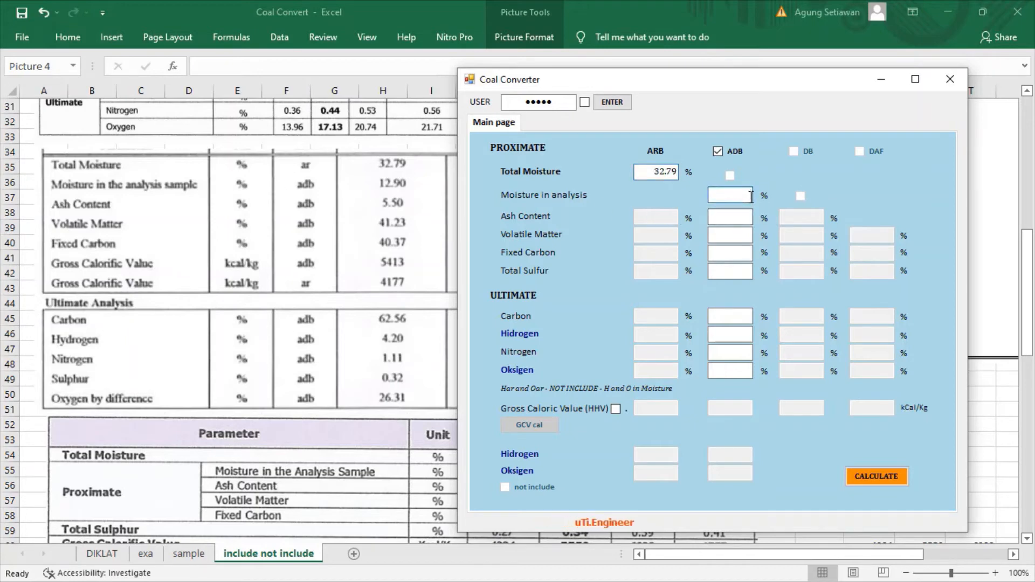
{"action": "type", "text": "12"}
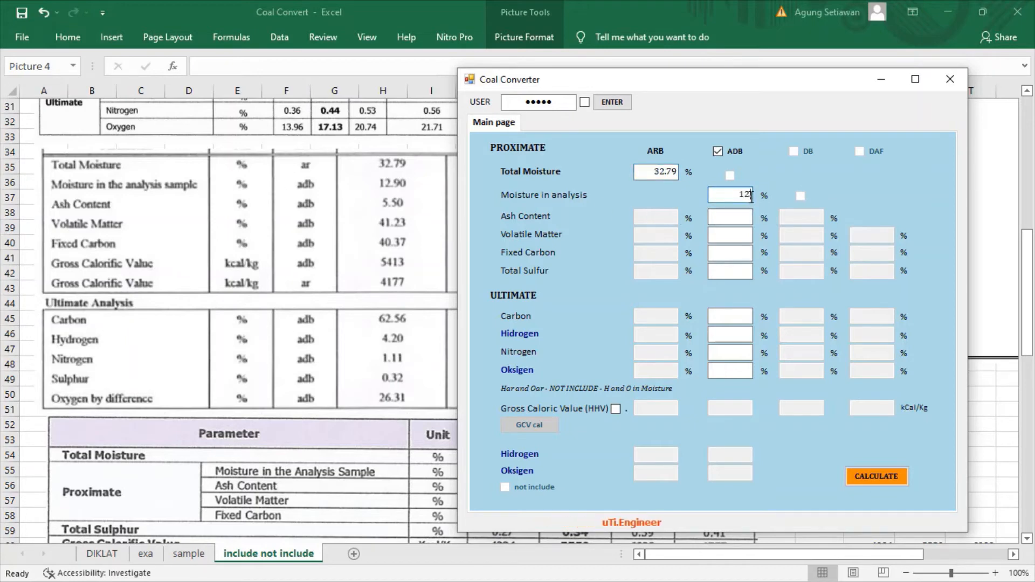
{"action": "type", "text": ".90"}
- Enter the ADB ash content as 5.50 % and volatile matter as 41.23 %
{"action": "left_click", "coordinate": [745, 215]}
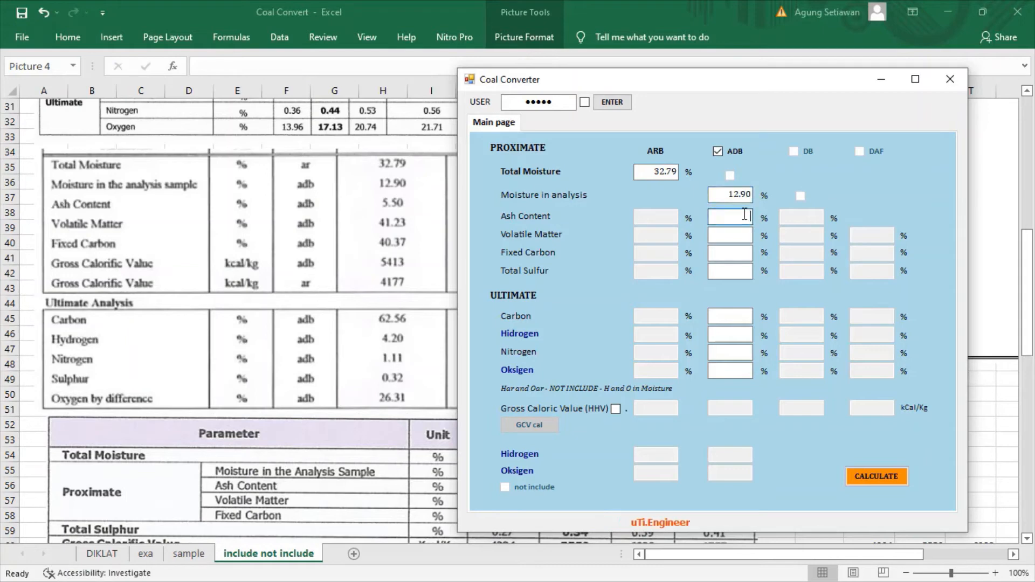
{"action": "type", "text": "5.50"}
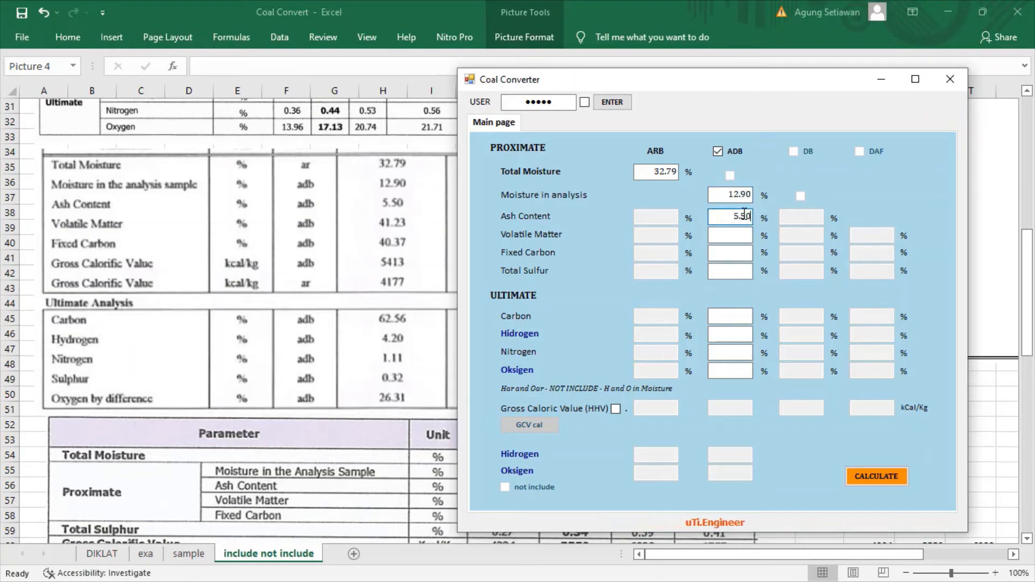
{"action": "left_click", "coordinate": [744, 236]}
{"action": "type", "text": "4"}
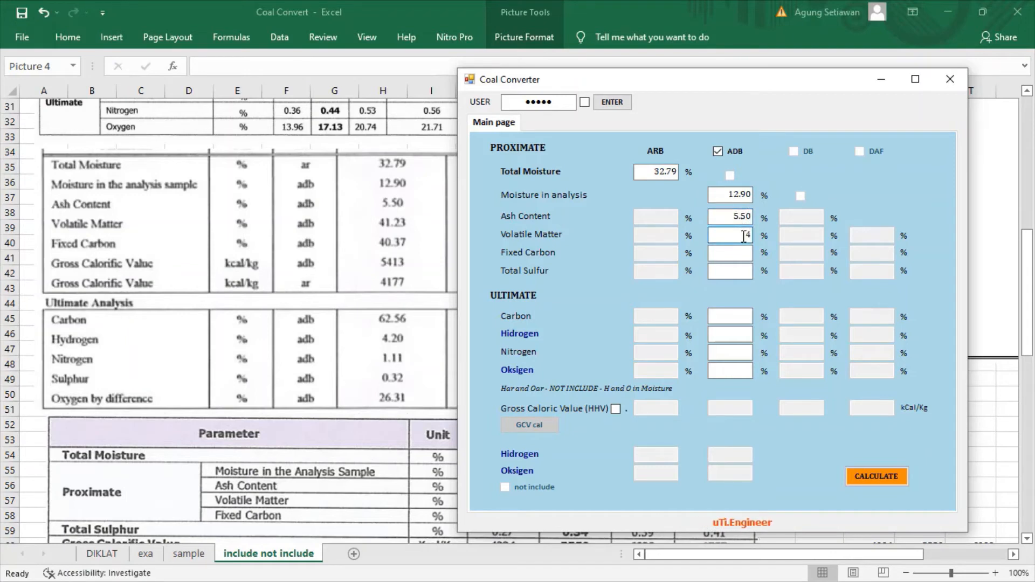
{"action": "type", "text": "1.23"}
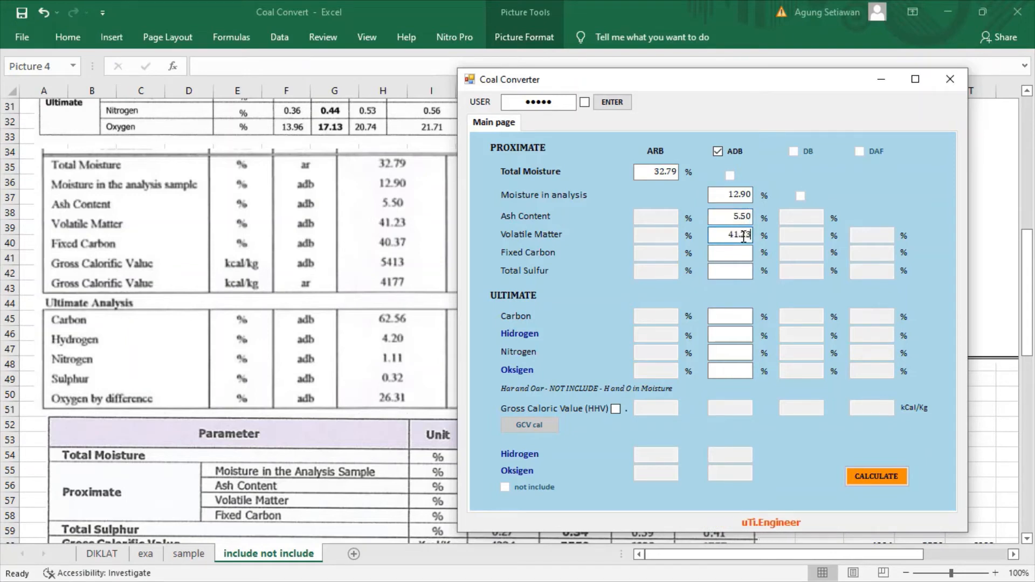
- Enter the ADB fixed carbon as 40.37 % and total sulfur as 0.32 %
{"action": "left_click", "coordinate": [742, 249]}
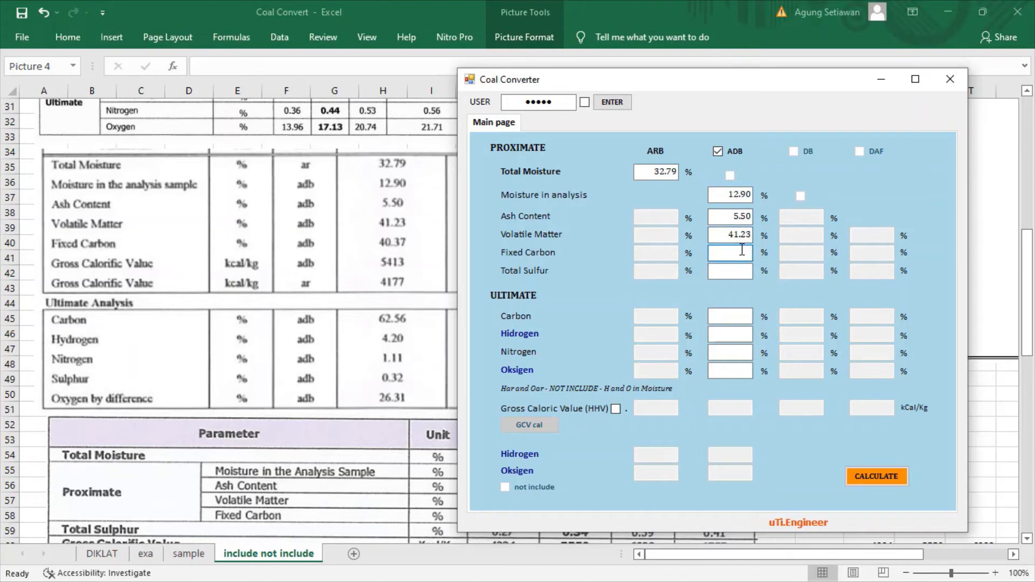
{"action": "type", "text": "40.37"}
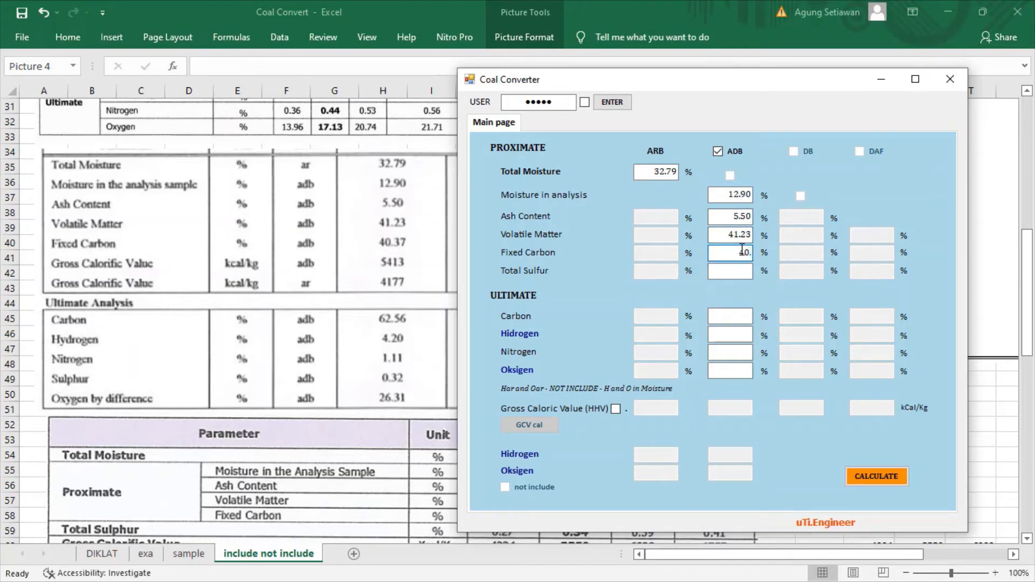
{"action": "left_click", "coordinate": [737, 271]}
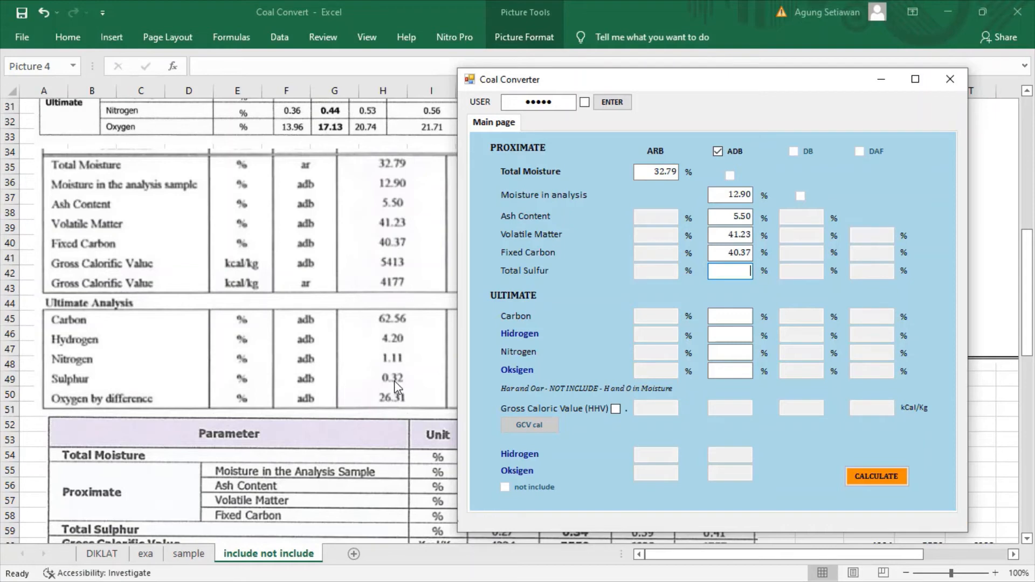
{"action": "type", "text": "0.32"}
- Enter the ultimate analysis carbon as 62.56 % and hydrogen as 4.20 % on ADB
{"action": "left_click", "coordinate": [714, 316]}
{"action": "type", "text": "62"}
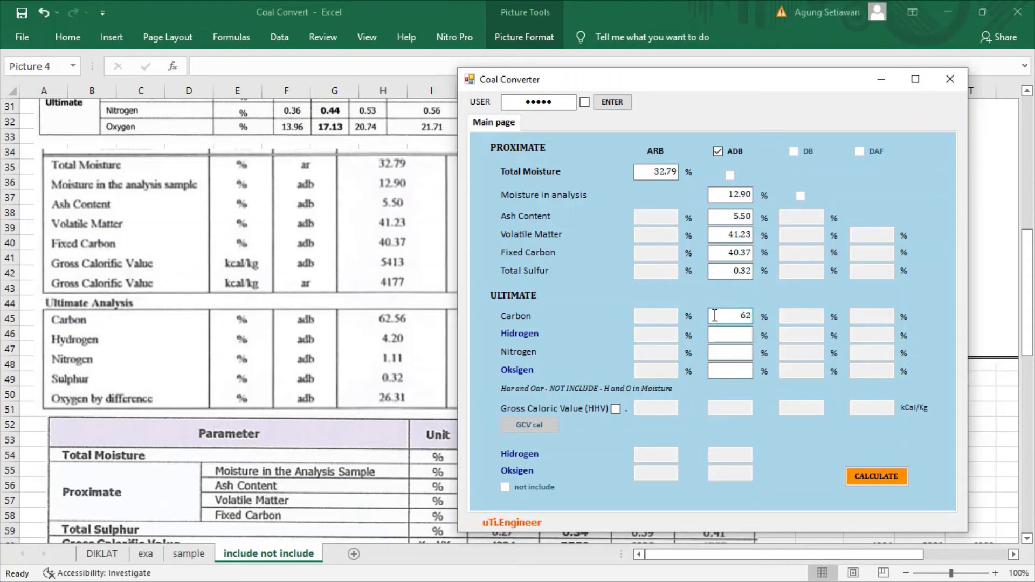
{"action": "type", "text": ".56"}
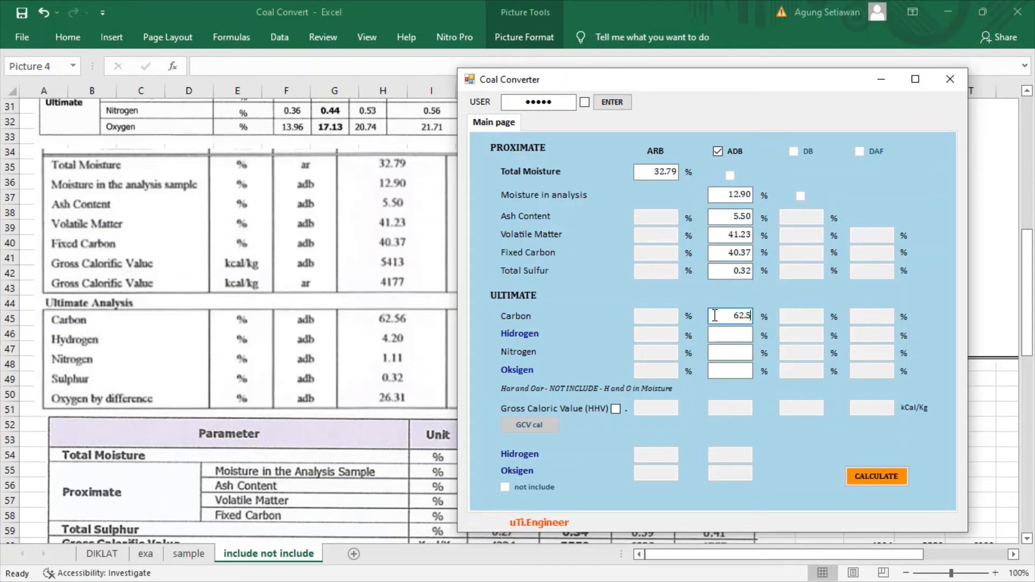
{"action": "left_click", "coordinate": [722, 333]}
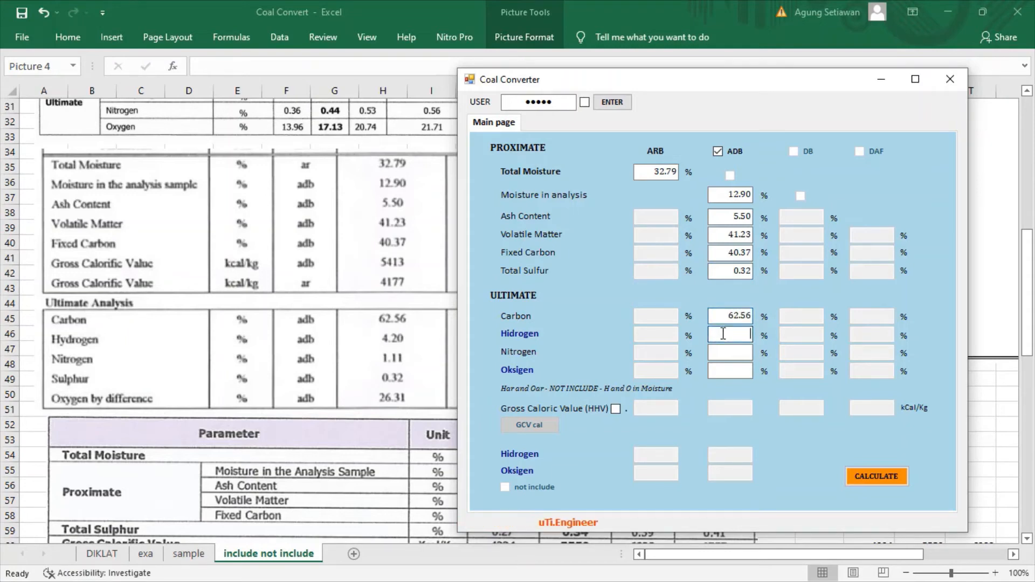
{"action": "type", "text": "4.20"}
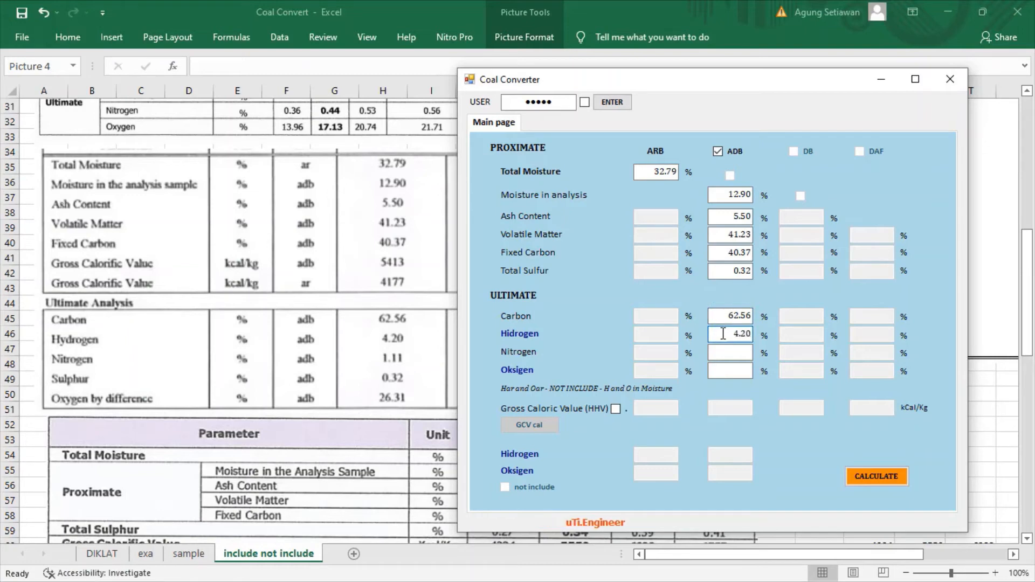
- Enter ADB nitrogen 1.11 % and oxygen 26.31 %, and calculate the values for the other bases
{"action": "left_click", "coordinate": [727, 353]}
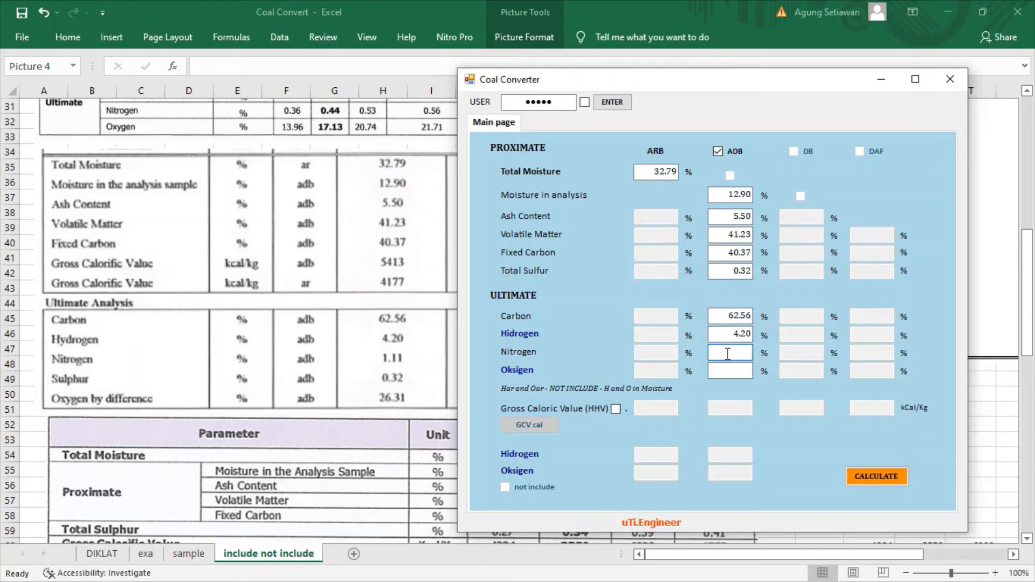
{"action": "type", "text": "1.11"}
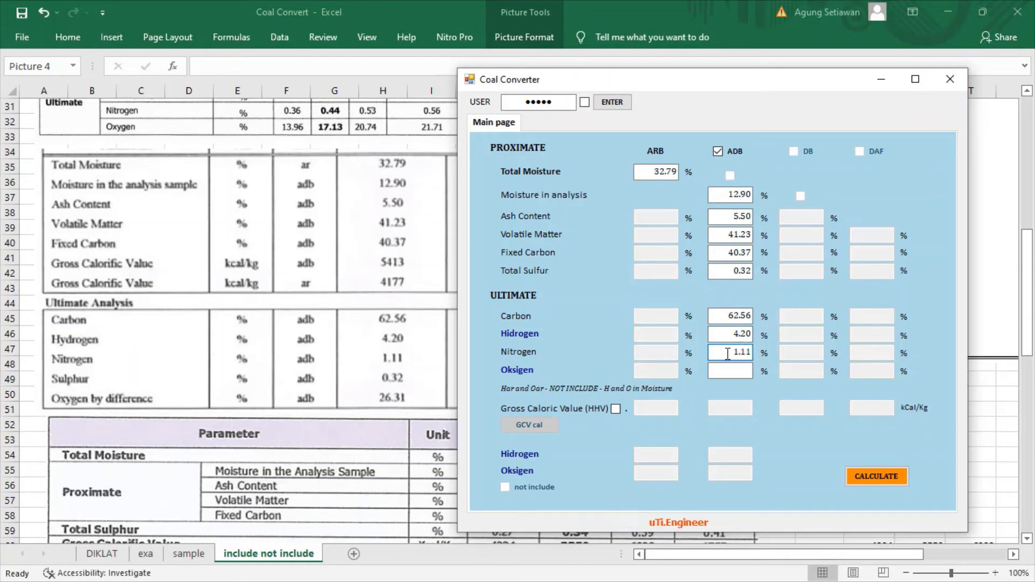
{"action": "left_click", "coordinate": [728, 371]}
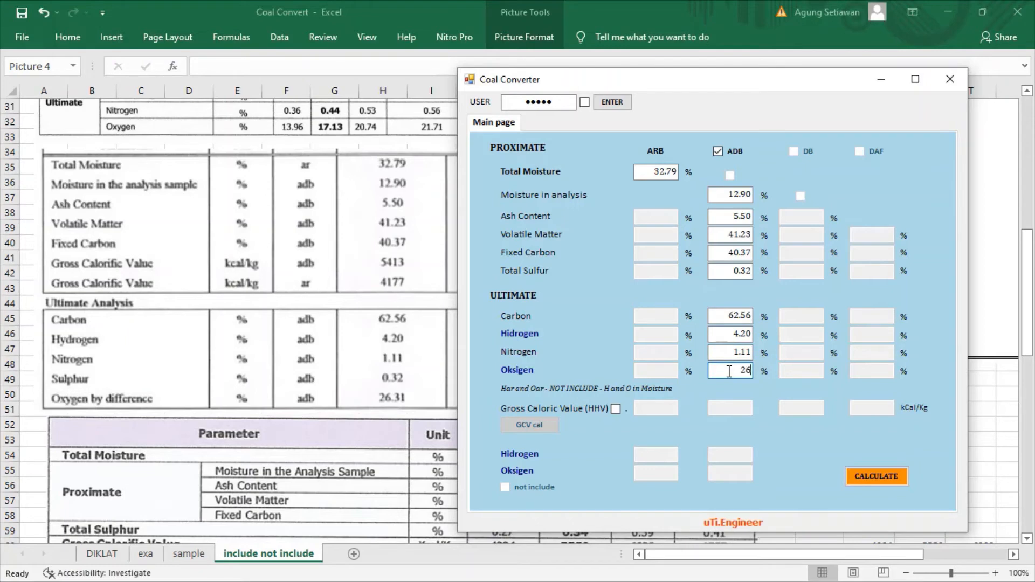
{"action": "type", "text": "26.31"}
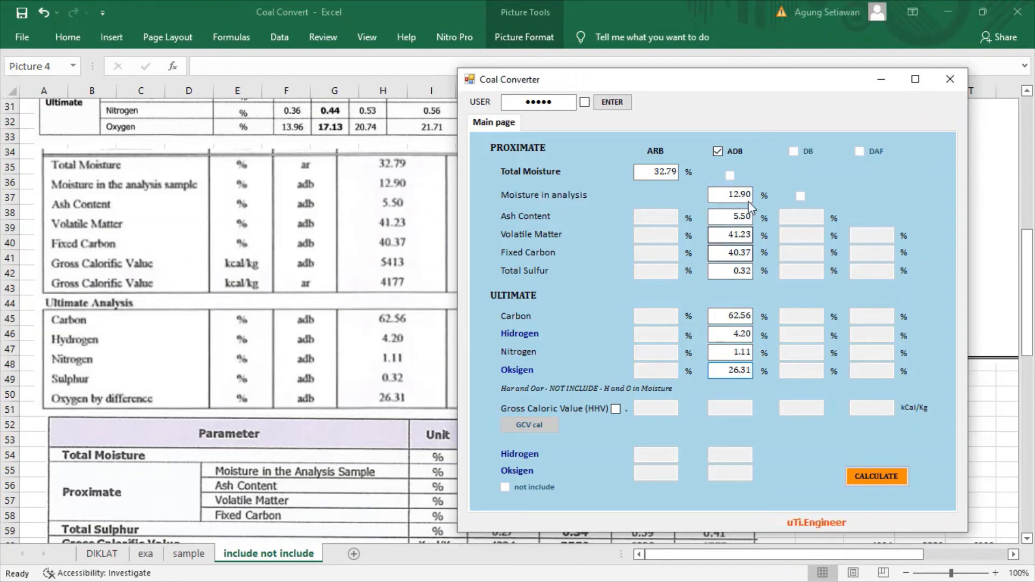
{"action": "left_click", "coordinate": [869, 474]}
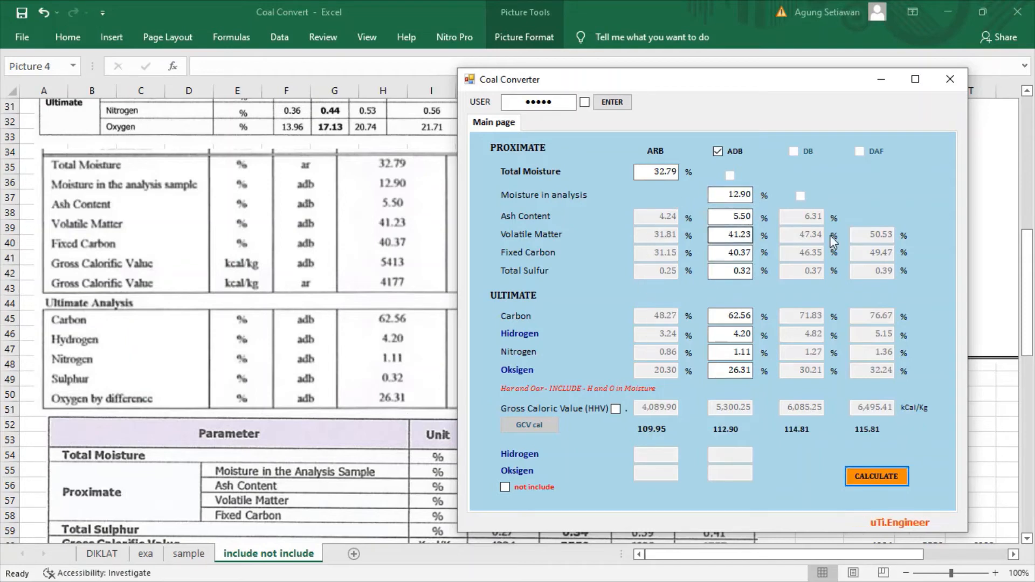
- Uncover more of the sample table, compute hydrogen and oxygen not including moisture, and dismiss the notice about the HHV difference
{"action": "left_click_drag", "start_coordinate": [749, 79], "coordinate": [811, 82]}
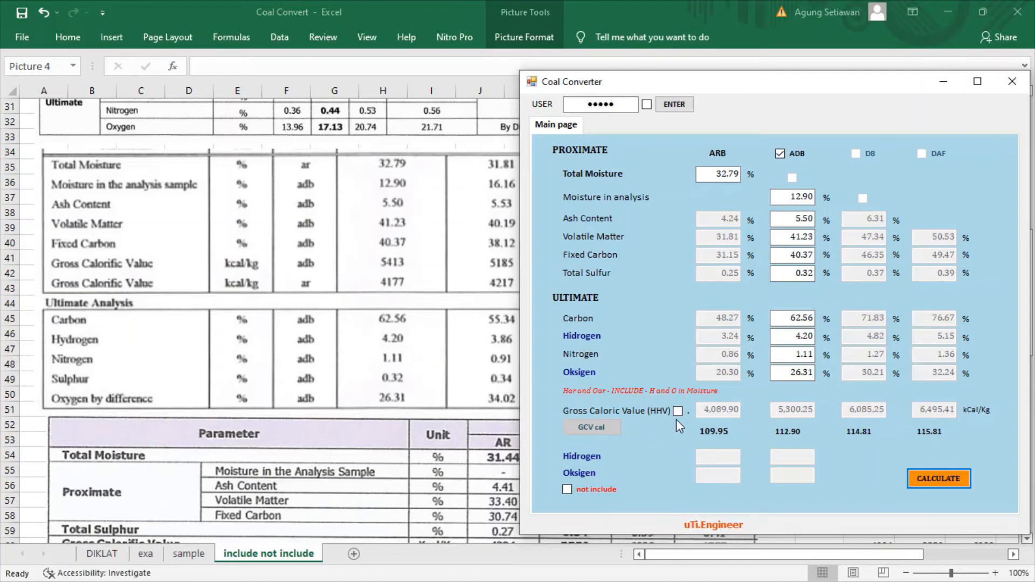
{"action": "left_click", "coordinate": [567, 490]}
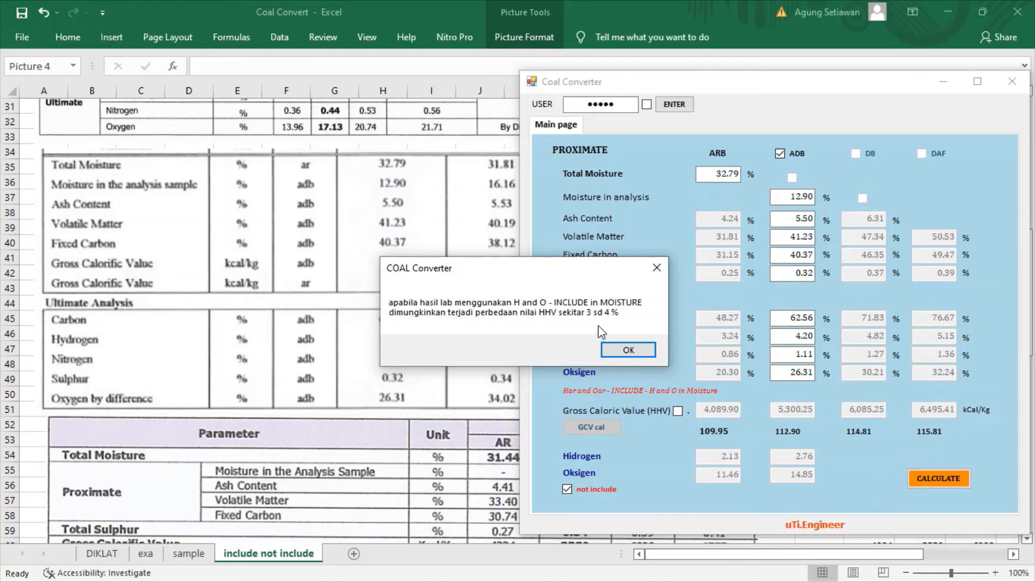
{"action": "left_click", "coordinate": [629, 350]}
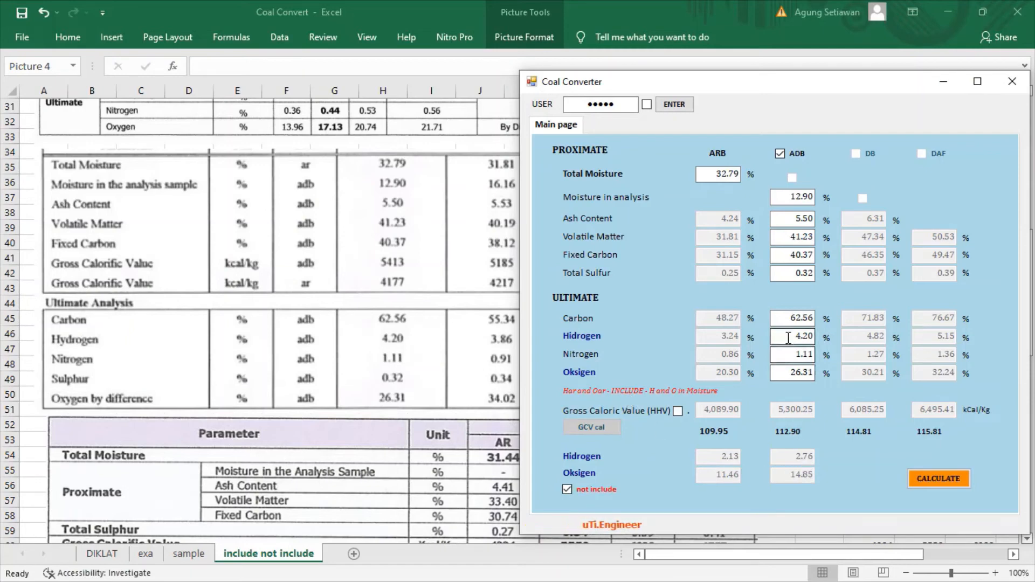
- Replace the ADB hydrogen with 2.76 % and oxygen with 14.85 %, and recalculate all bases
{"action": "left_click_drag", "start_coordinate": [788, 338], "coordinate": [814, 337]}
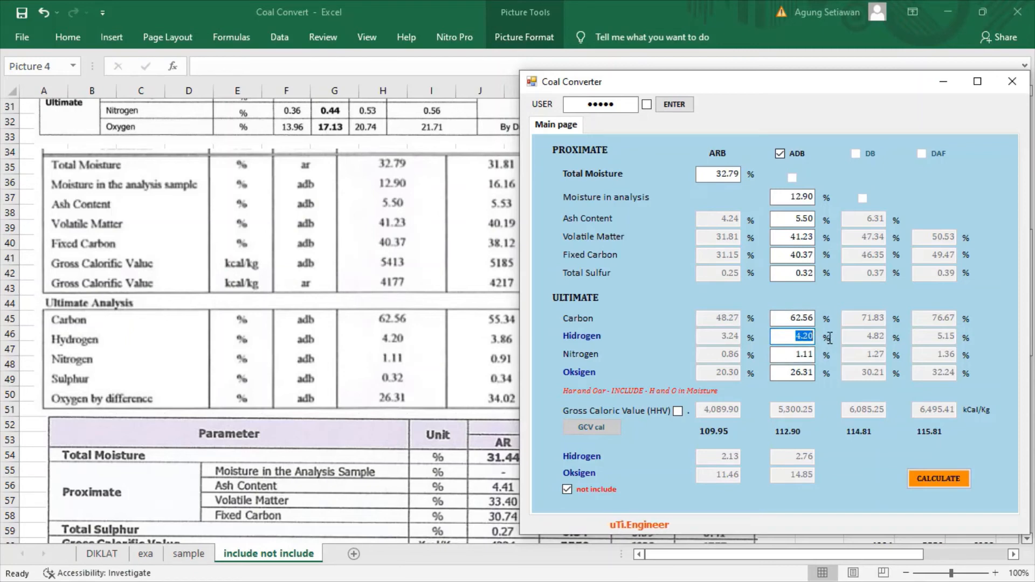
{"action": "type", "text": "2"}
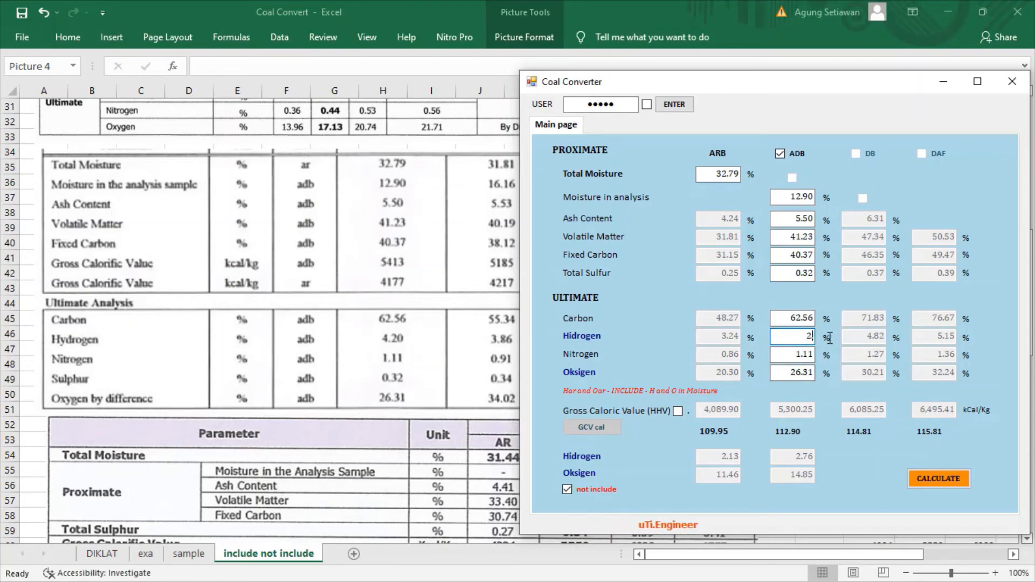
{"action": "type", "text": ".76"}
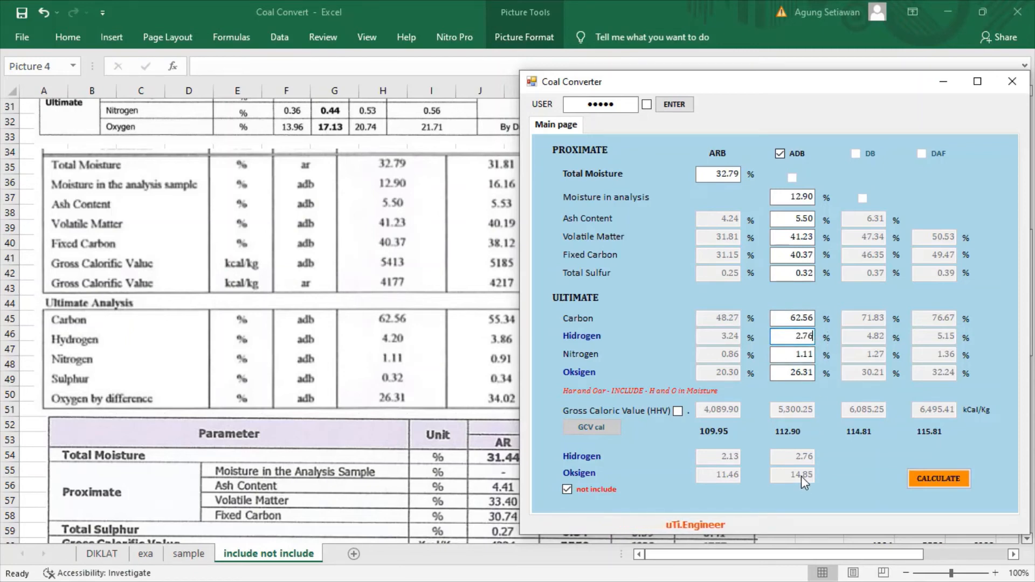
{"action": "double_click", "coordinate": [808, 373]}
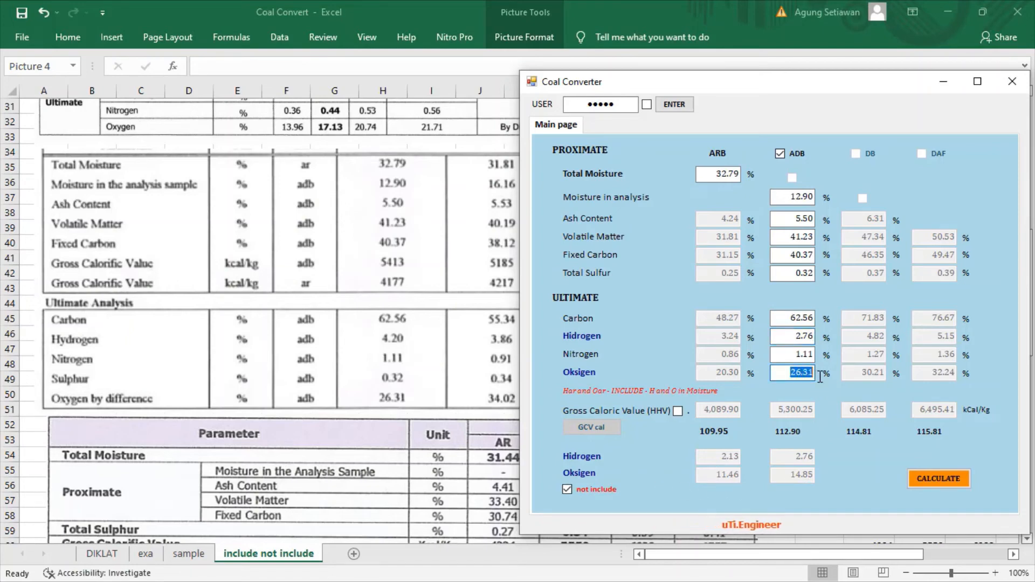
{"action": "type", "text": "14"}
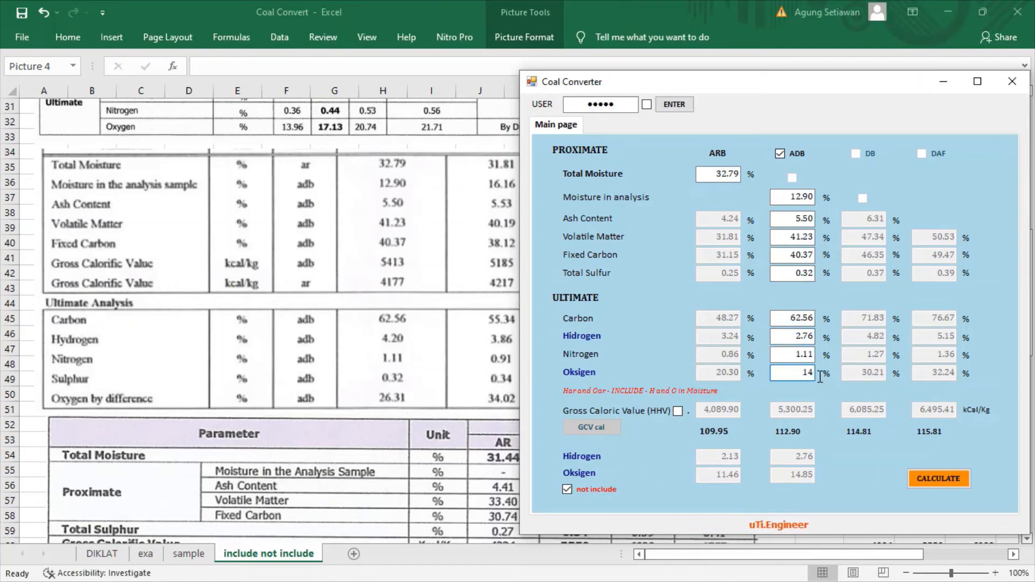
{"action": "type", "text": ".85"}
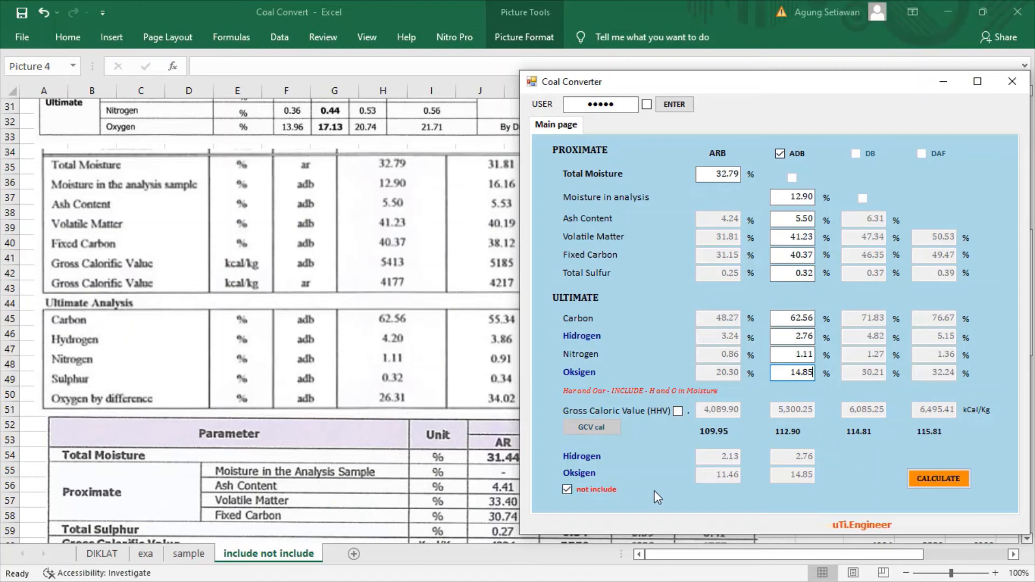
{"action": "left_click", "coordinate": [932, 485]}
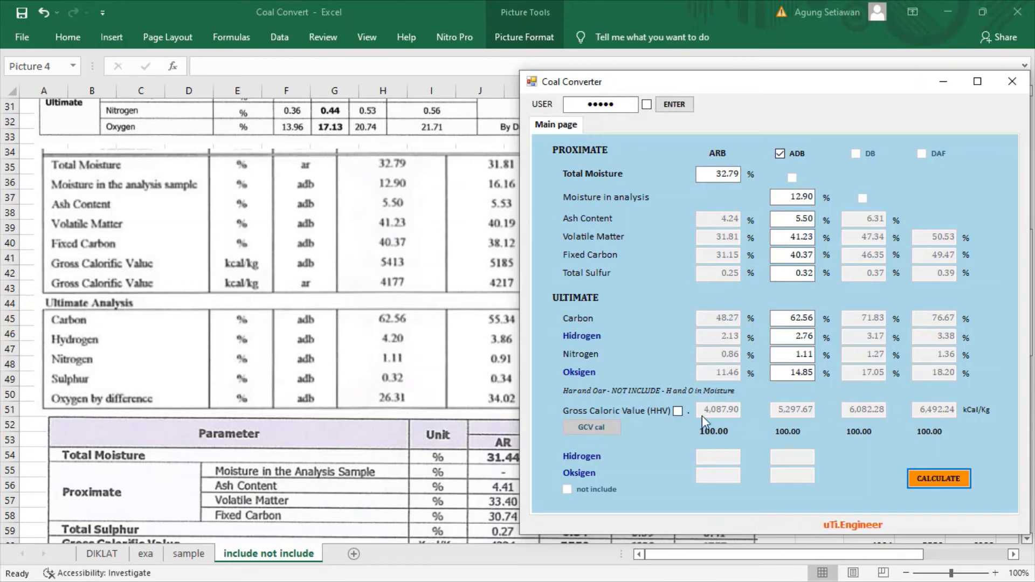
- Enable manual HHV entry, convert an ADB gross calorific value of 5413 kcal/kg to the other bases, and disable manual entry again
{"action": "left_click", "coordinate": [678, 410]}
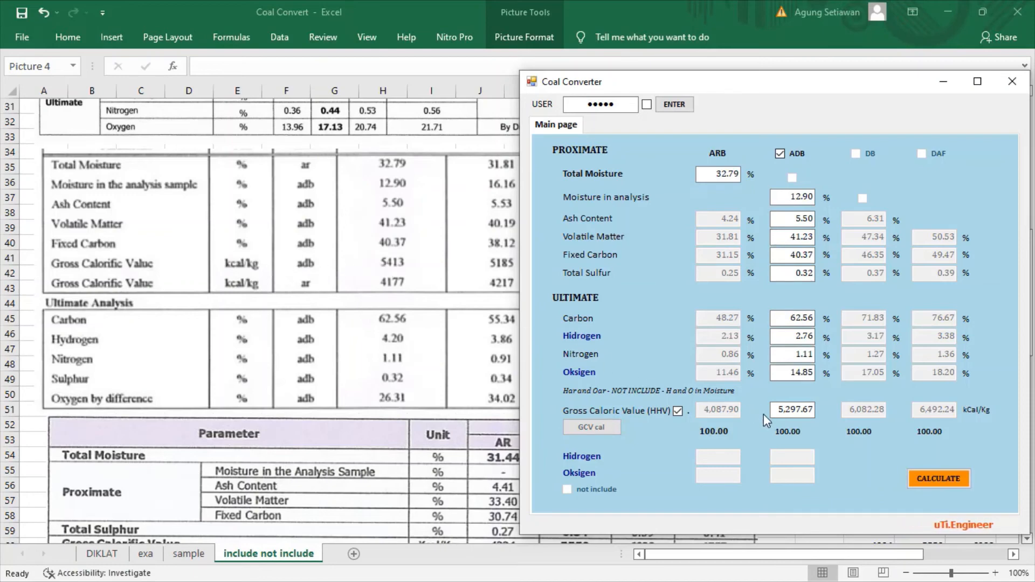
{"action": "left_click_drag", "start_coordinate": [775, 413], "coordinate": [813, 411]}
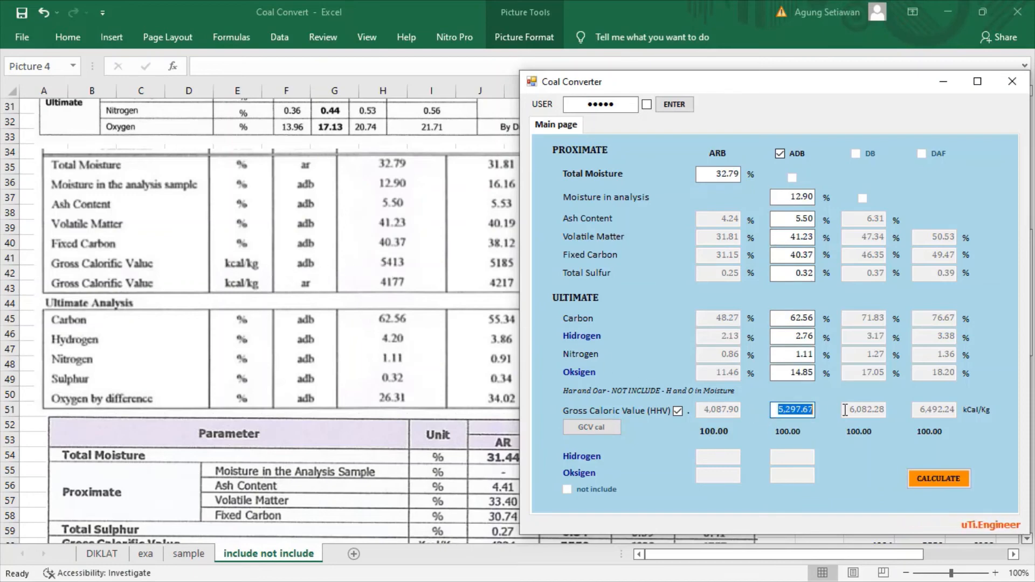
{"action": "type", "text": "5413"}
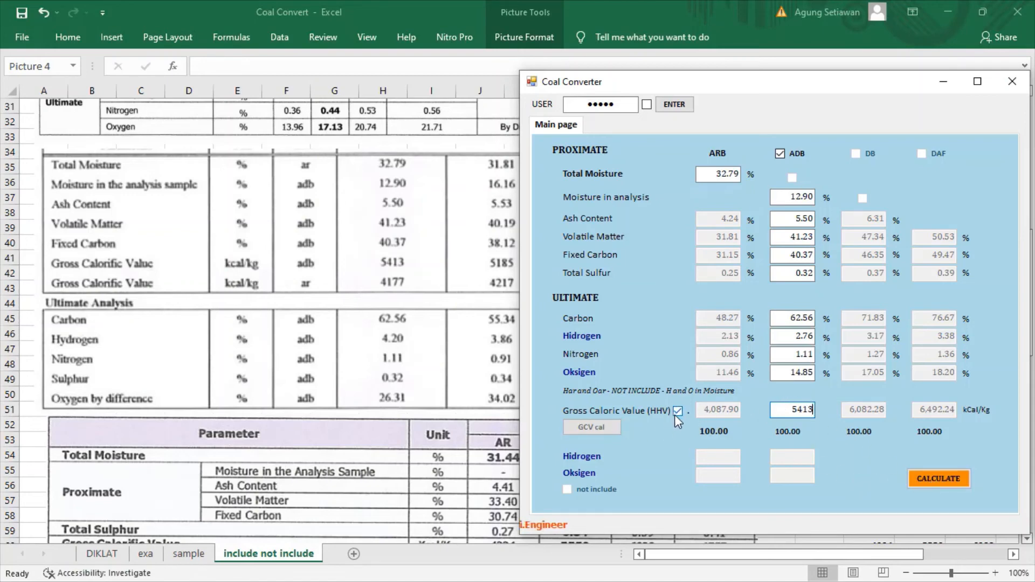
{"action": "left_click", "coordinate": [609, 426]}
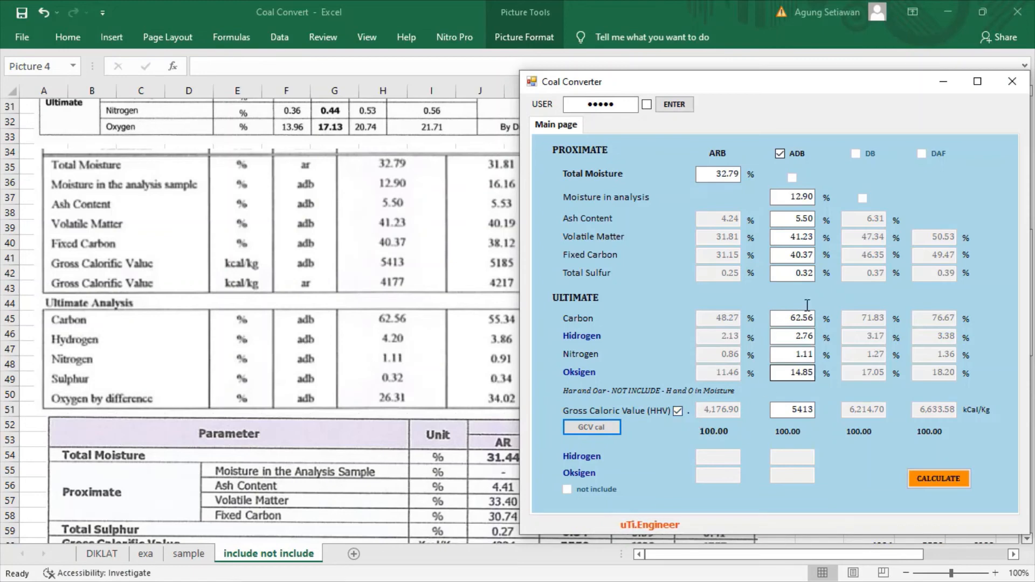
{"action": "left_click_drag", "start_coordinate": [800, 91], "coordinate": [845, 76]}
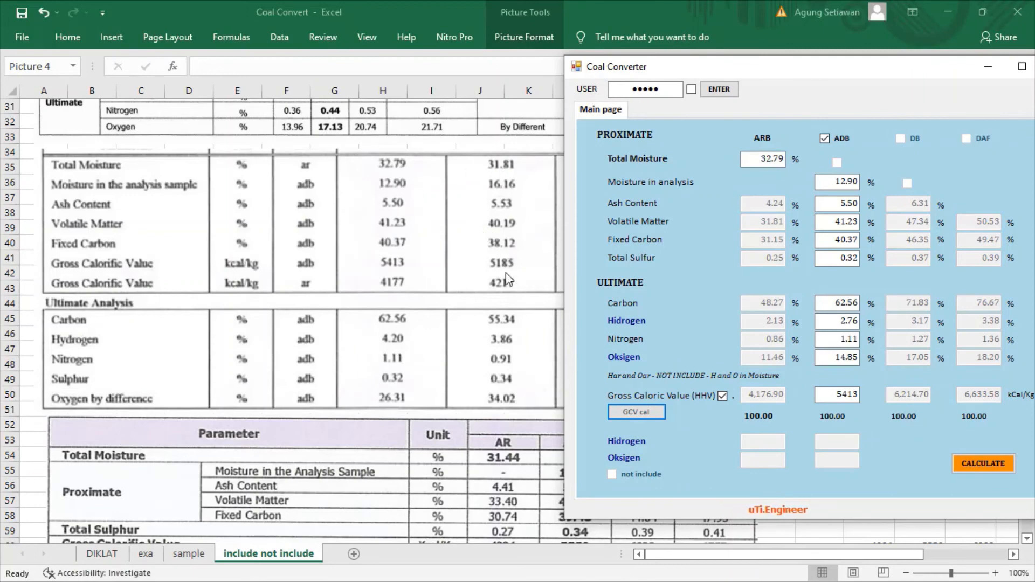
{"action": "left_click_drag", "start_coordinate": [754, 66], "coordinate": [664, 82]}
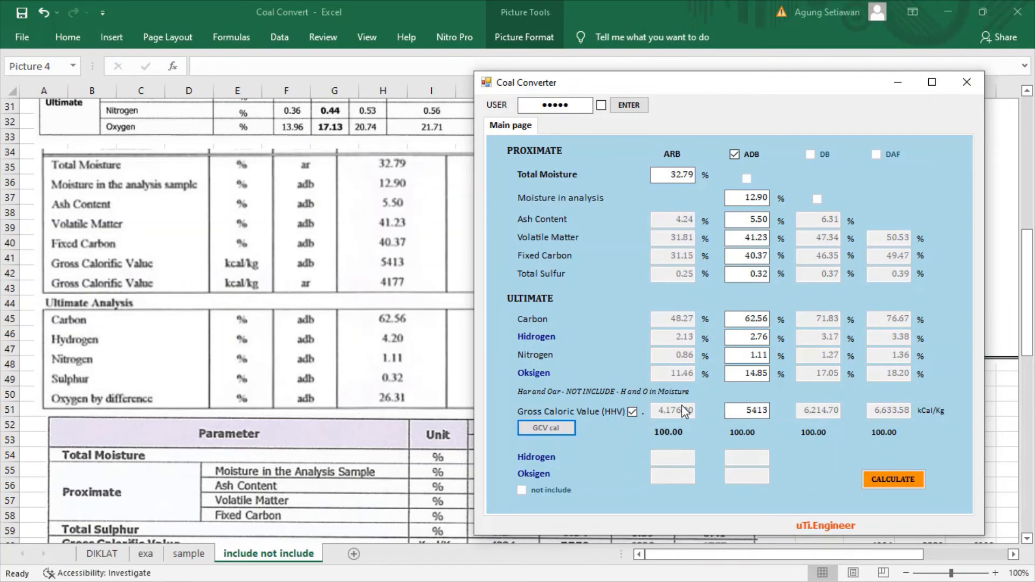
{"action": "left_click", "coordinate": [632, 412]}
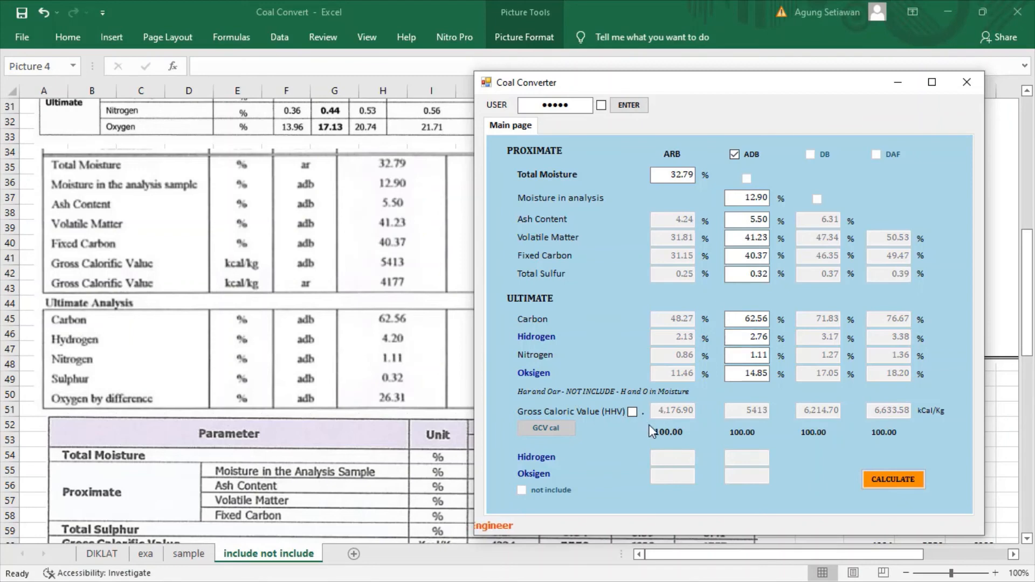
- Look through the other sample tables on the sheet, moving the converter window aside to uncover those with ultimate analysis on DAF
{"action": "scroll", "coordinate": [264, 334], "scroll_direction": "down", "scroll_amount": 3}
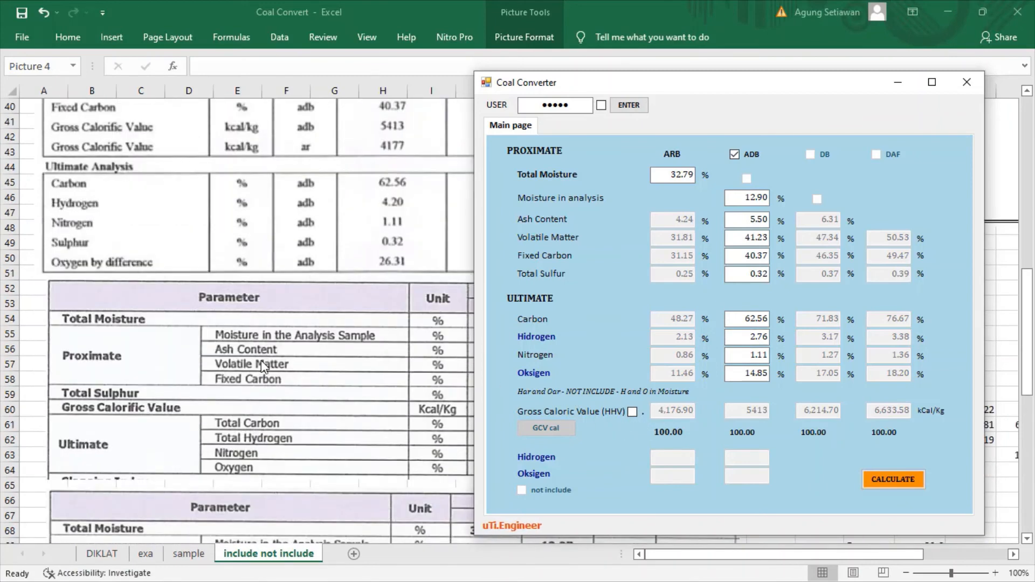
{"action": "scroll", "coordinate": [262, 367], "scroll_direction": "down", "scroll_amount": 5}
{"action": "scroll", "coordinate": [261, 360], "scroll_direction": "down", "scroll_amount": 5}
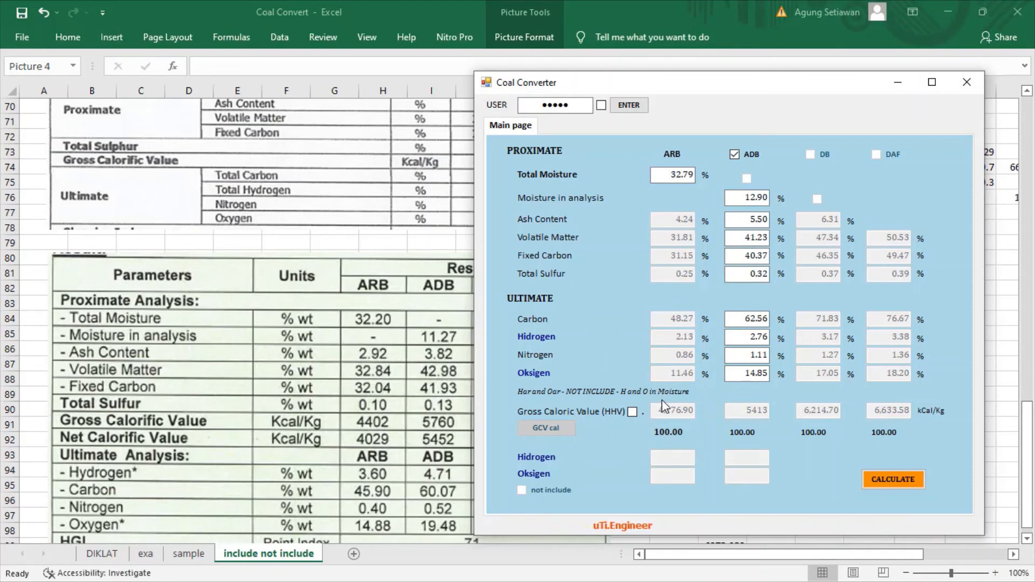
{"action": "left_click_drag", "start_coordinate": [741, 92], "coordinate": [559, 107]}
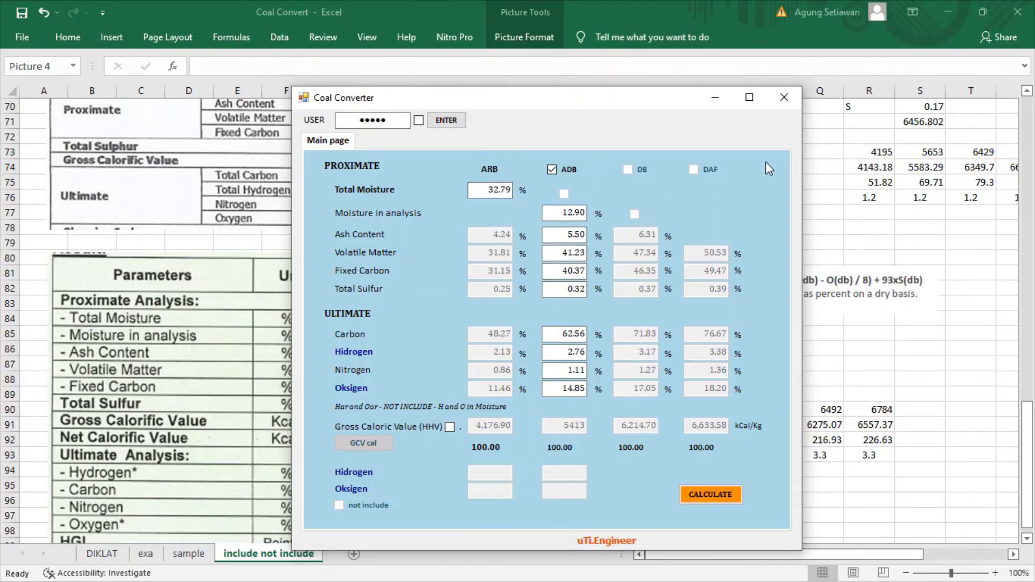
{"action": "left_click_drag", "start_coordinate": [591, 112], "coordinate": [407, 117]}
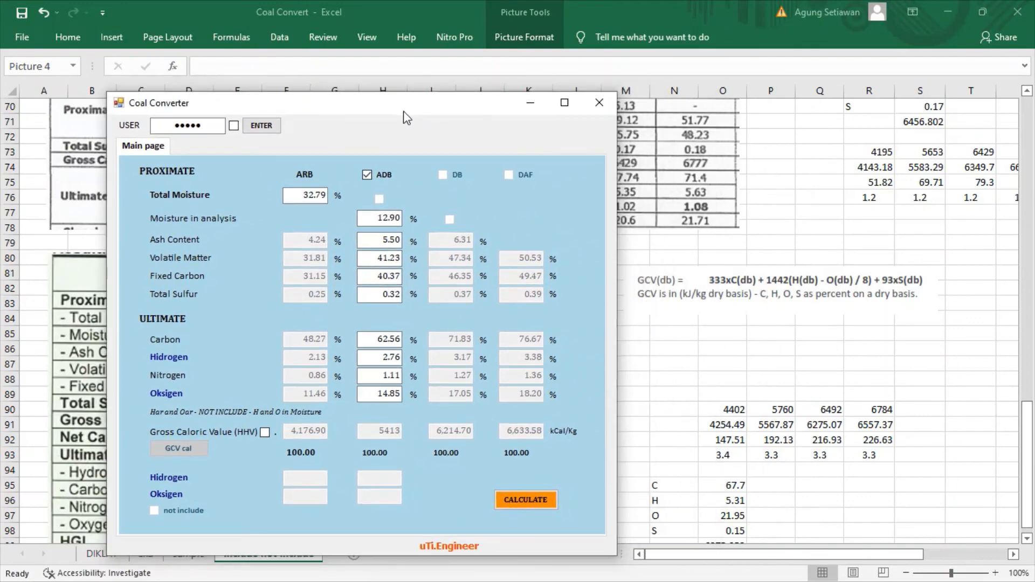
{"action": "scroll", "coordinate": [678, 311], "scroll_direction": "up", "scroll_amount": 20}
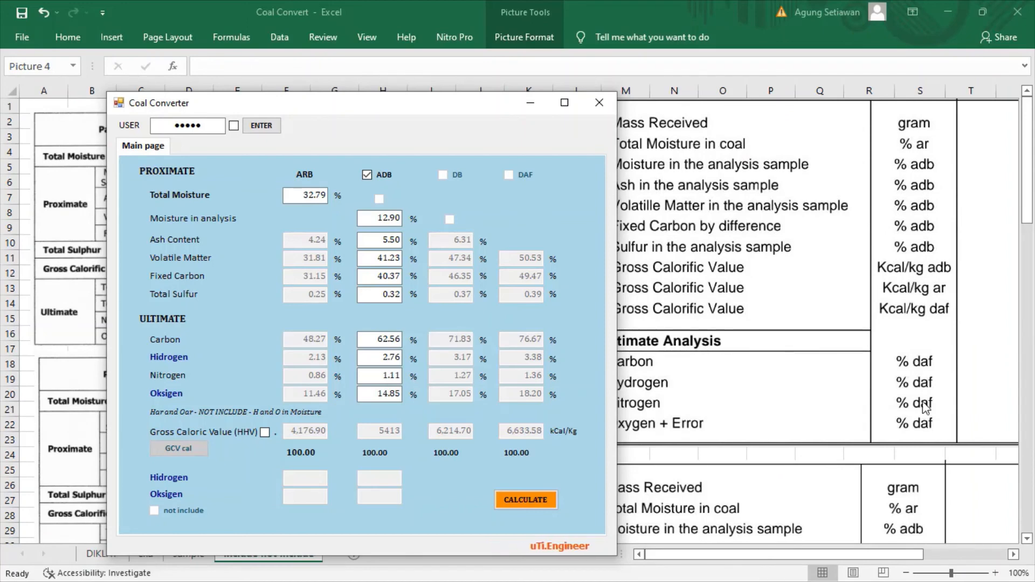
{"action": "scroll", "coordinate": [687, 281], "scroll_direction": "down", "scroll_amount": 3}
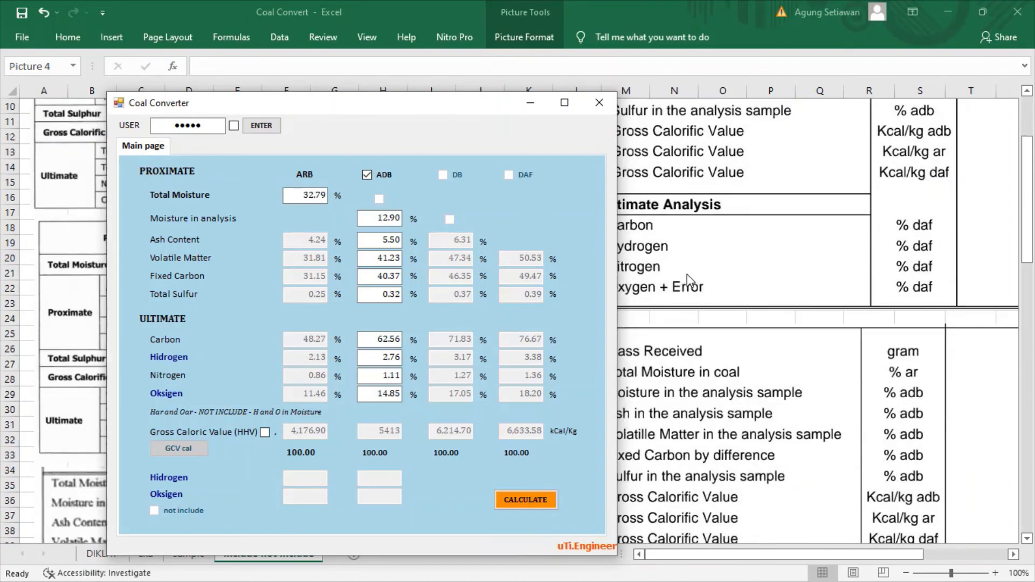
- Move the converter window off the sample tables and examine the sample with 32.79 % total moisture, including its ultimate analysis, beside the converted results
{"action": "left_click_drag", "start_coordinate": [395, 114], "coordinate": [779, 122]}
{"action": "scroll", "coordinate": [398, 269], "scroll_direction": "down", "scroll_amount": 5}
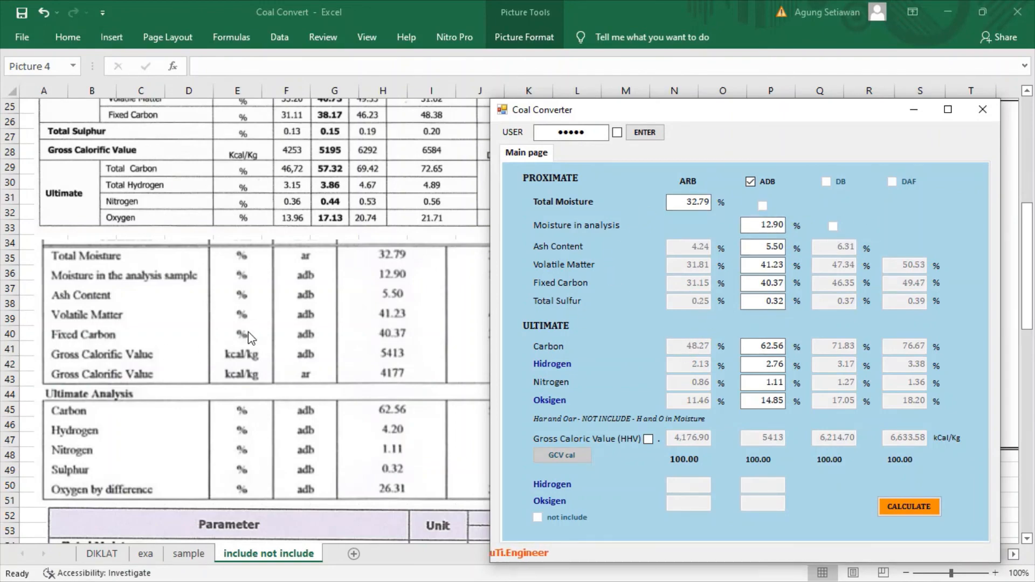
{"action": "scroll", "coordinate": [233, 348], "scroll_direction": "up", "scroll_amount": 5}
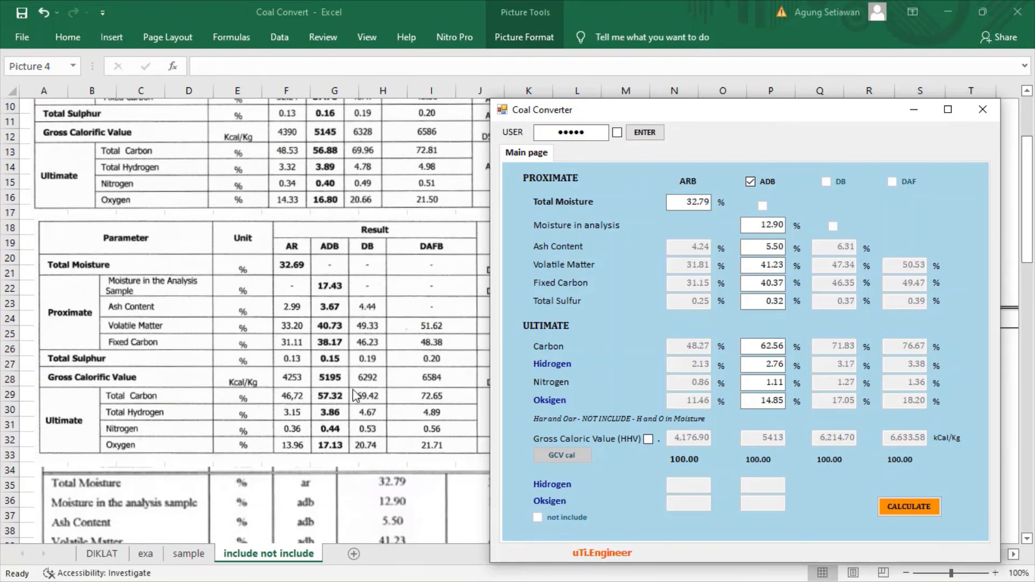
{"action": "scroll", "coordinate": [328, 342], "scroll_direction": "down", "scroll_amount": 4}
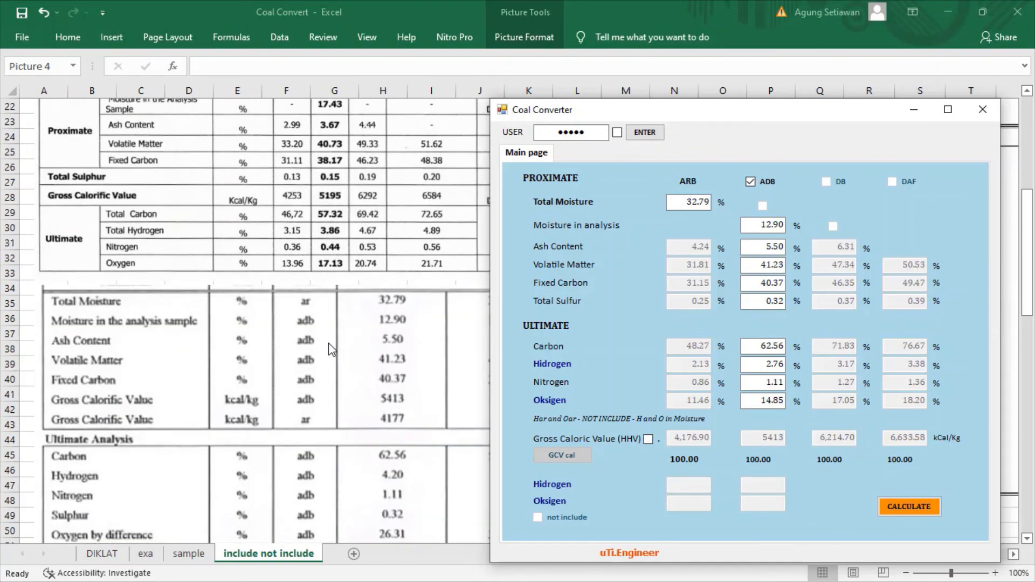
{"action": "scroll", "coordinate": [412, 365], "scroll_direction": "down", "scroll_amount": 1}
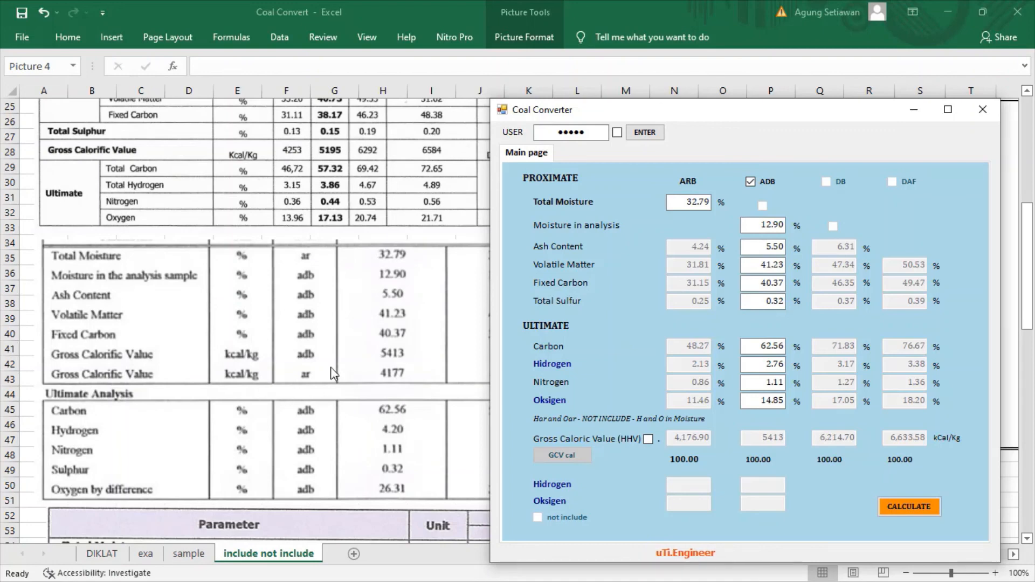
{"action": "scroll", "coordinate": [330, 276], "scroll_direction": "down", "scroll_amount": 1}
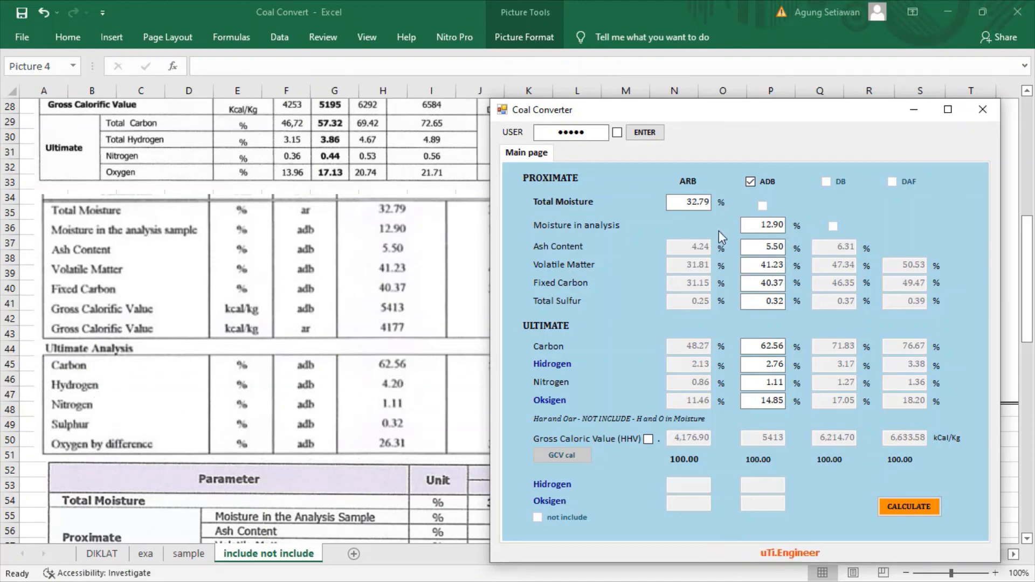
{"action": "left_click_drag", "start_coordinate": [724, 117], "coordinate": [496, 100]}
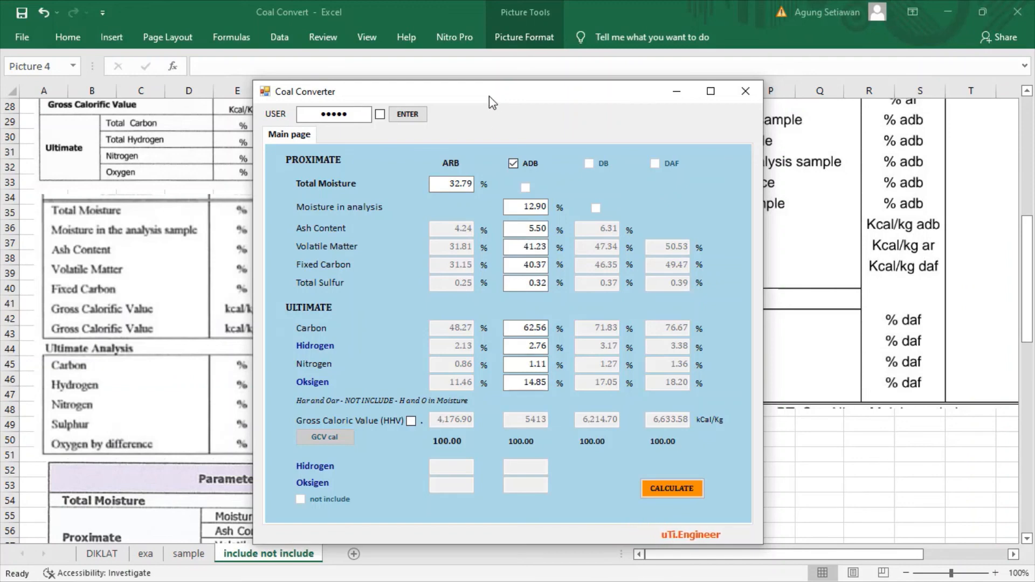
{"action": "left_click_drag", "start_coordinate": [490, 96], "coordinate": [554, 93]}
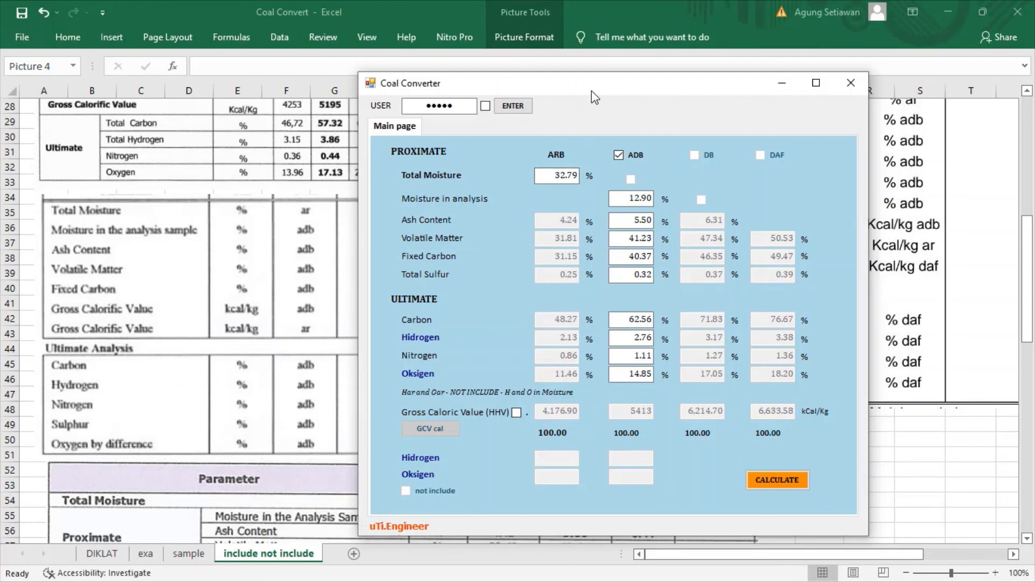
{"action": "left_click_drag", "start_coordinate": [593, 98], "coordinate": [634, 91]}
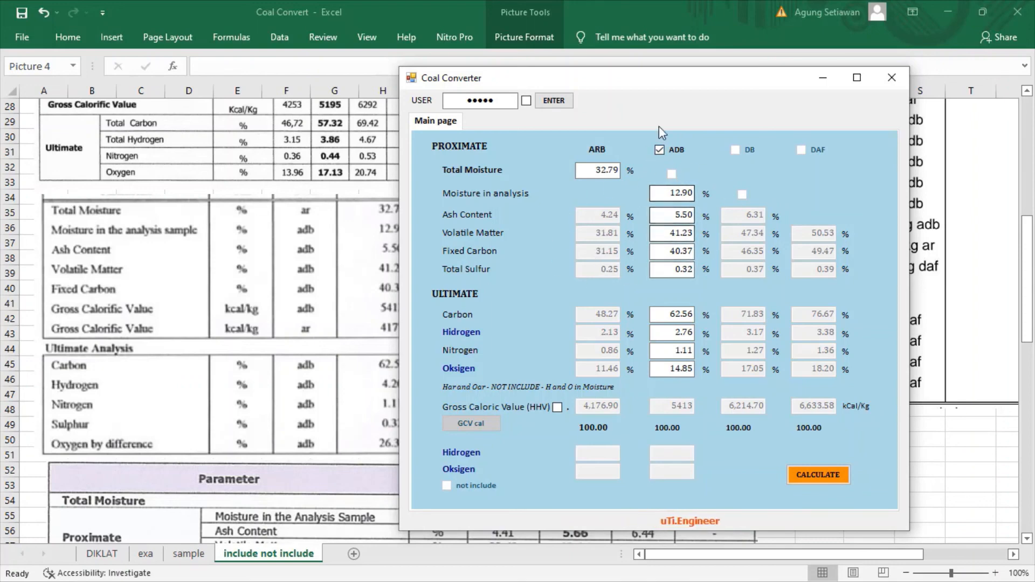
{"action": "left_click_drag", "start_coordinate": [668, 89], "coordinate": [727, 84]}
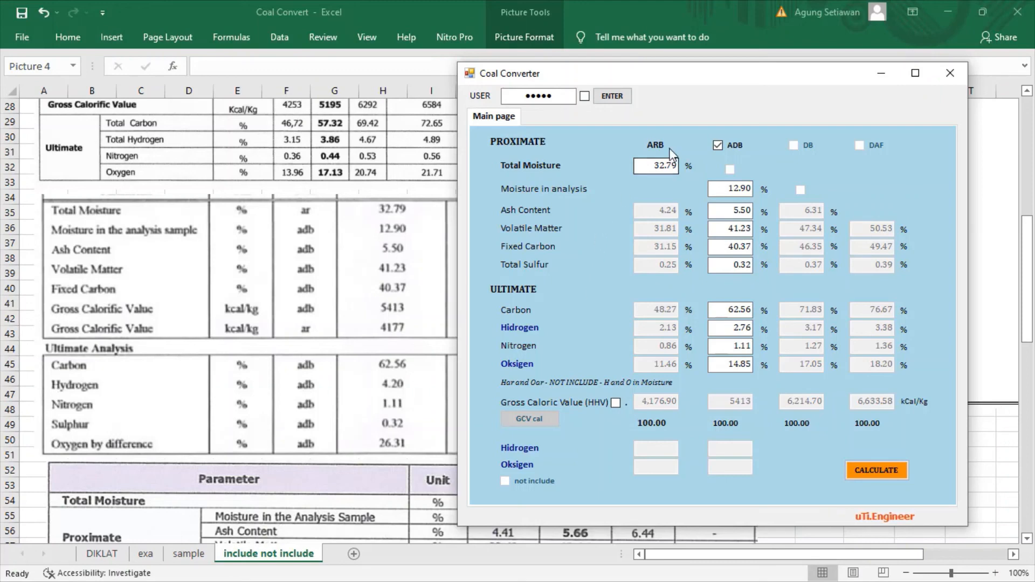
{"action": "left_click_drag", "start_coordinate": [707, 76], "coordinate": [731, 87]}
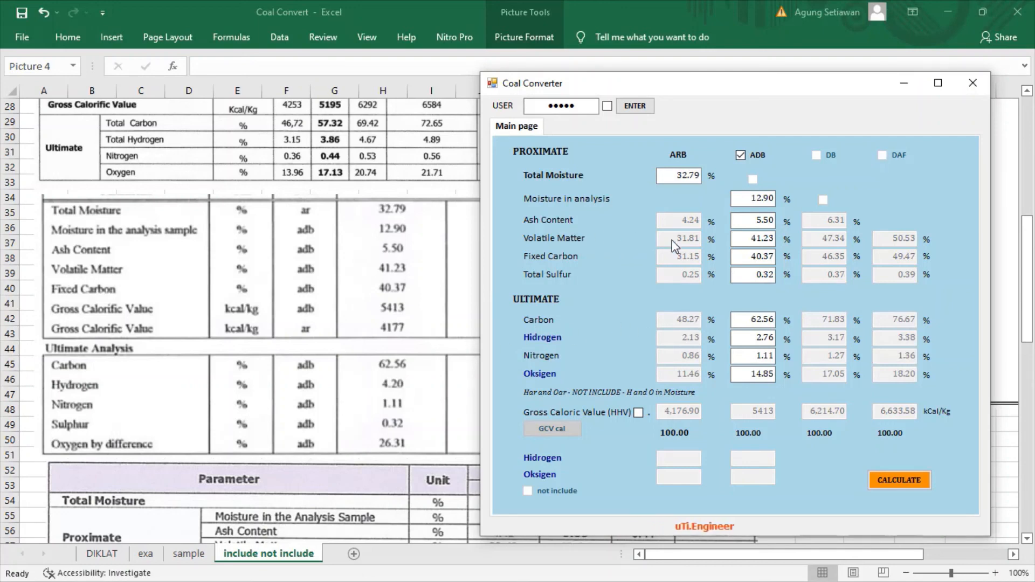
{"action": "left_click_drag", "start_coordinate": [731, 89], "coordinate": [511, 94]}
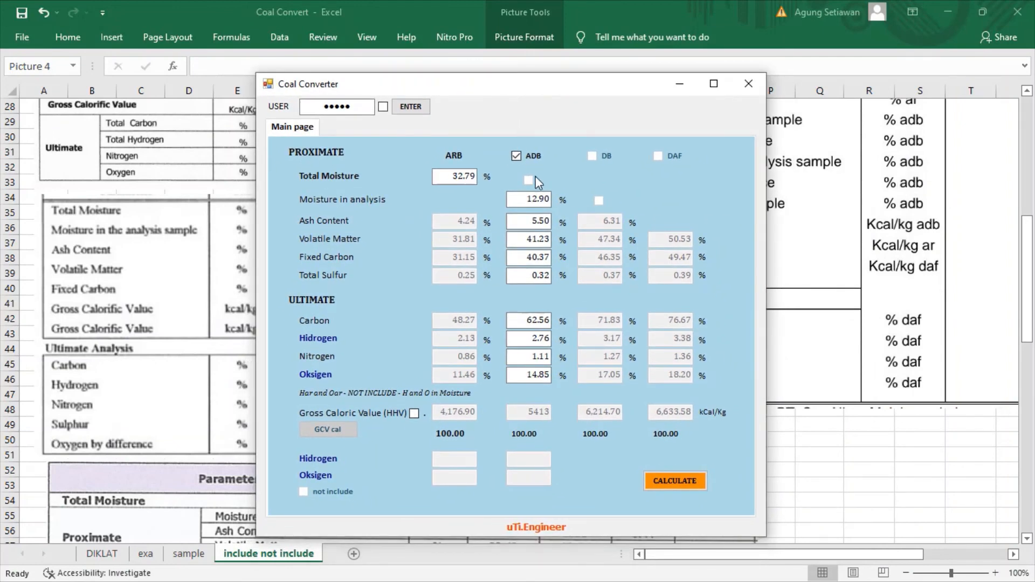